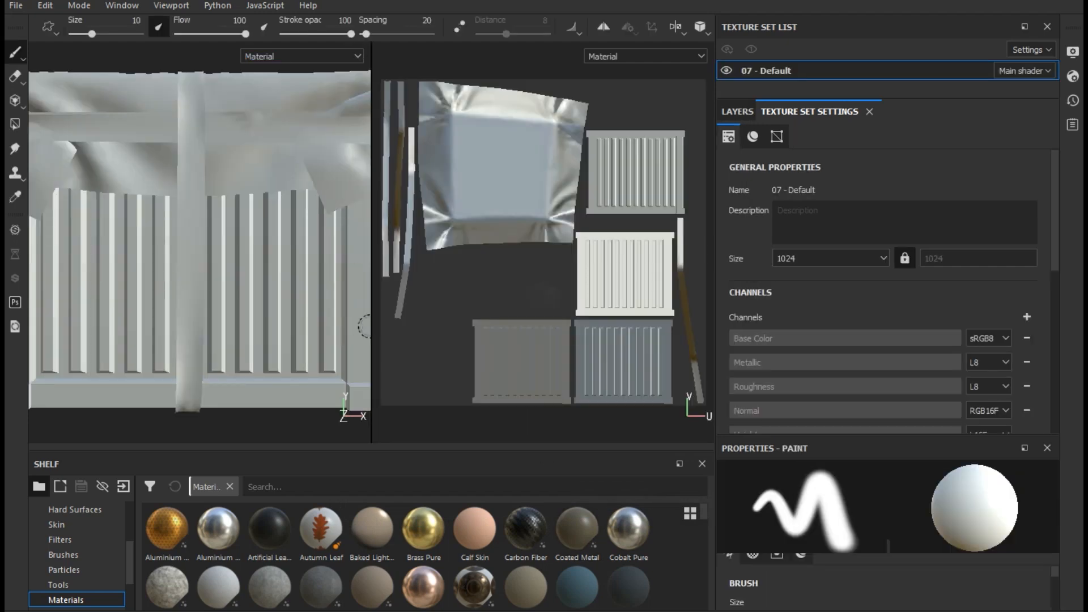
Step: Enlarge the 3D viewport over the UV view and show the whole crate from an upper corner
{"action": "left_click_drag", "start_coordinate": [370, 328], "coordinate": [702, 309]}
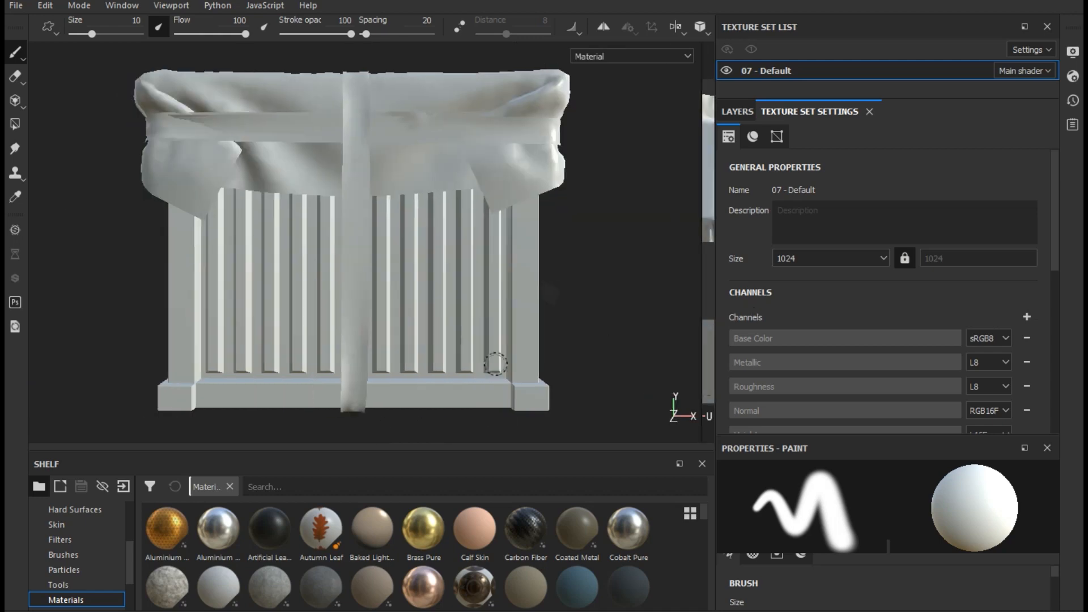
{"action": "scroll", "coordinate": [495, 364], "scroll_direction": "down", "scroll_amount": 5}
{"action": "left_click_drag", "start_coordinate": [495, 364], "coordinate": [561, 393], "text": "alt"}
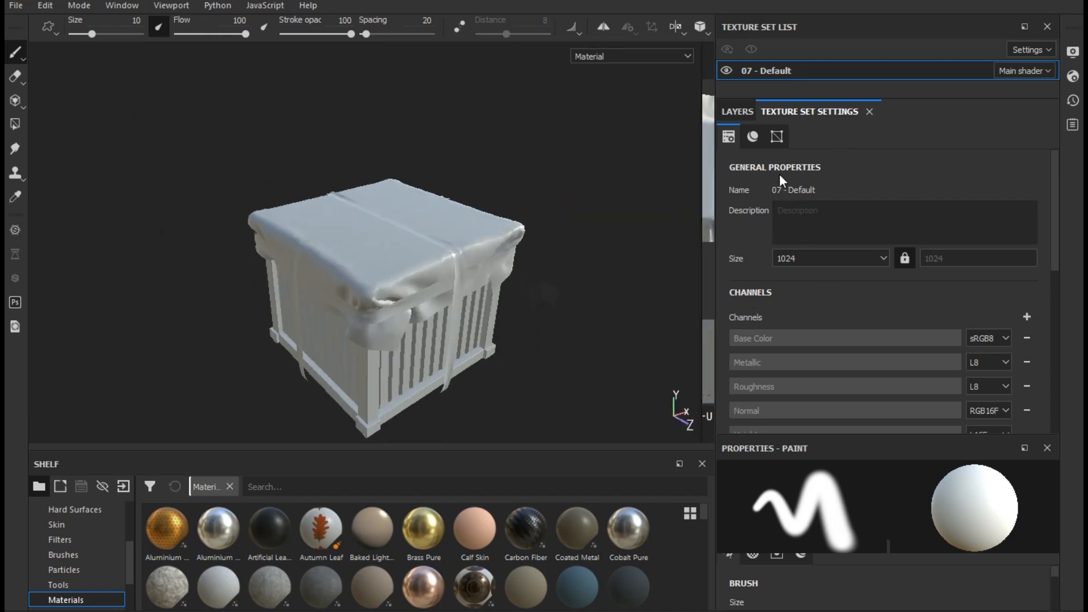
Step: Open the mesh map baking settings and set the output size to 2048
{"action": "scroll", "coordinate": [877, 309], "scroll_direction": "down", "scroll_amount": 3}
{"action": "left_click", "coordinate": [981, 415]}
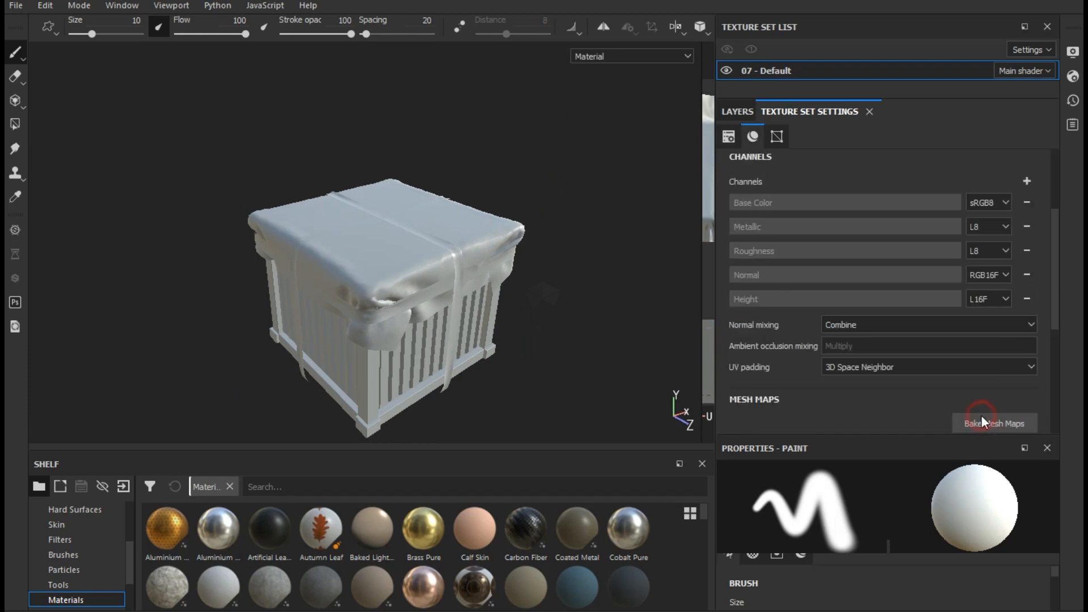
{"action": "left_click", "coordinate": [523, 108]}
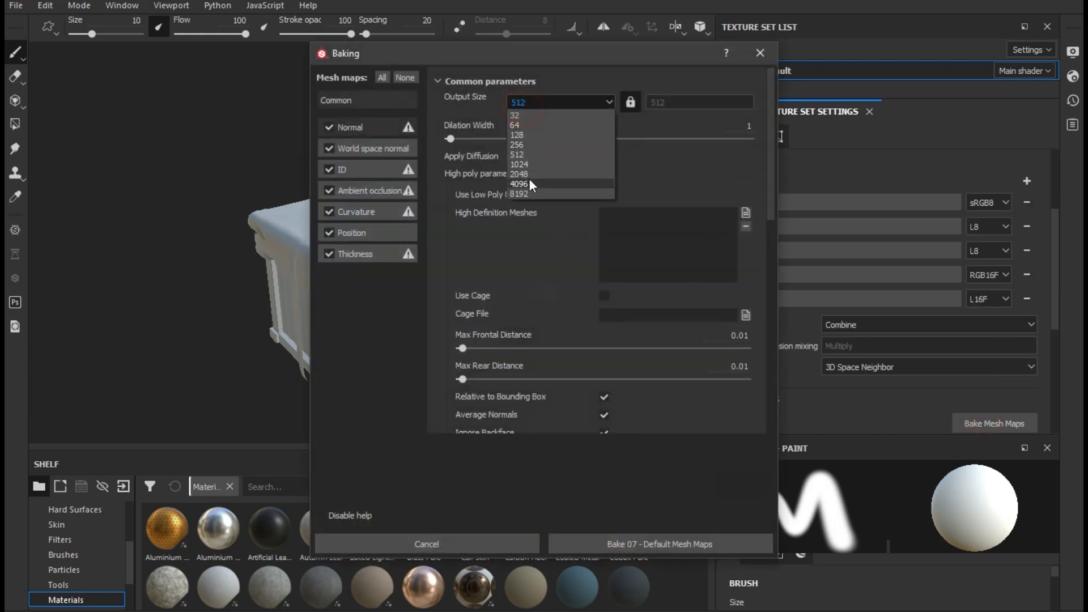
{"action": "left_click", "coordinate": [525, 172]}
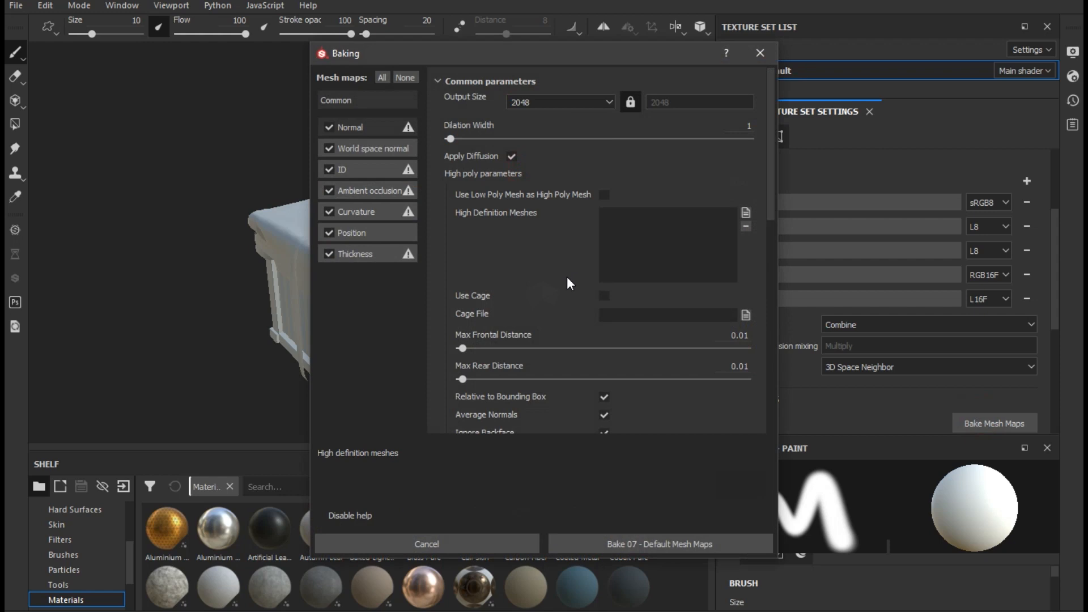
Step: Use the low poly mesh as the high poly mesh and bake all mesh maps for the 07 - Default texture set
{"action": "scroll", "coordinate": [567, 276], "scroll_direction": "down", "scroll_amount": 1}
{"action": "left_click", "coordinate": [604, 150]}
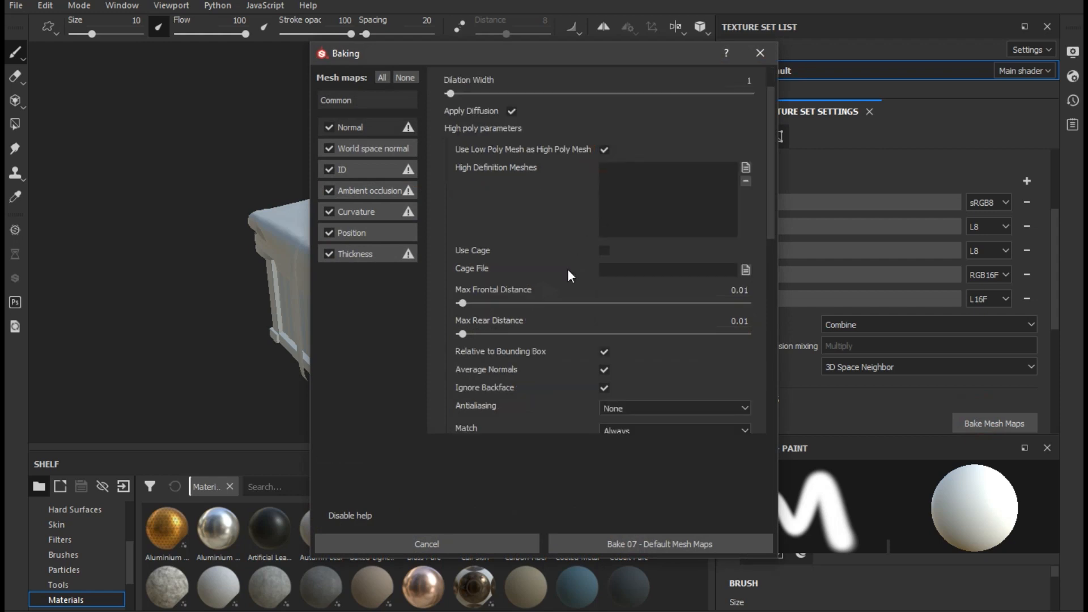
{"action": "scroll", "coordinate": [558, 298], "scroll_direction": "down", "scroll_amount": 2}
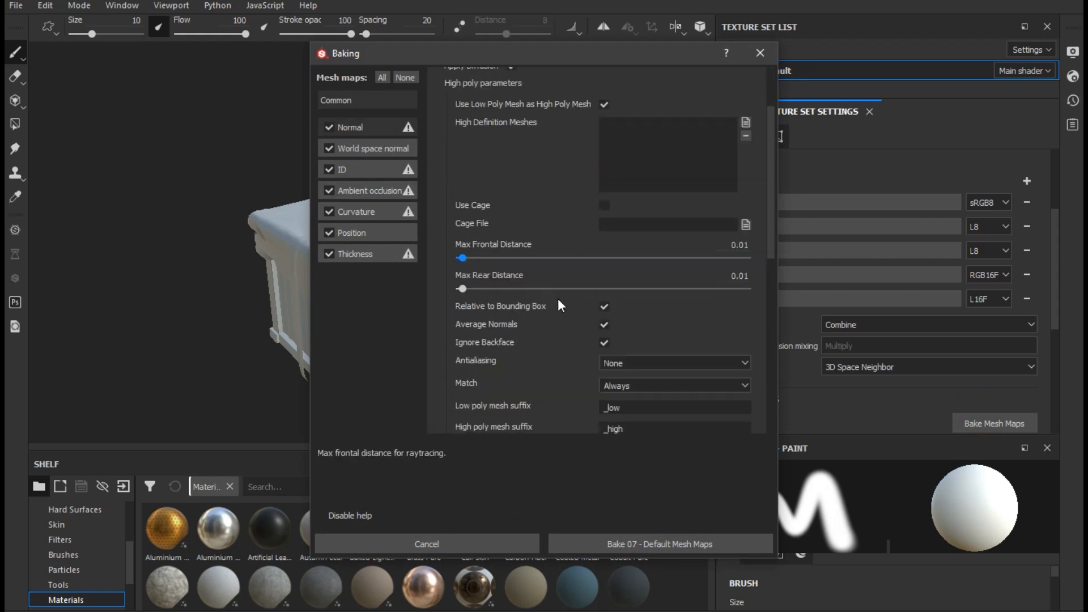
{"action": "left_click", "coordinate": [620, 543]}
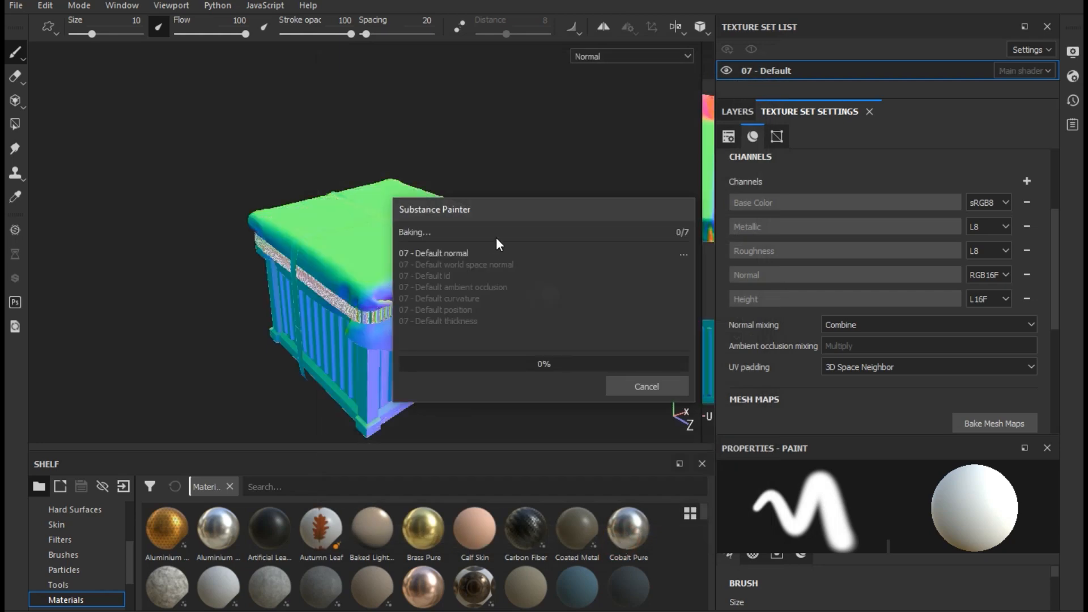
Step: Examine the baking log for the ambient occlusion map, then close it
{"action": "left_click_drag", "start_coordinate": [478, 211], "coordinate": [579, 207]}
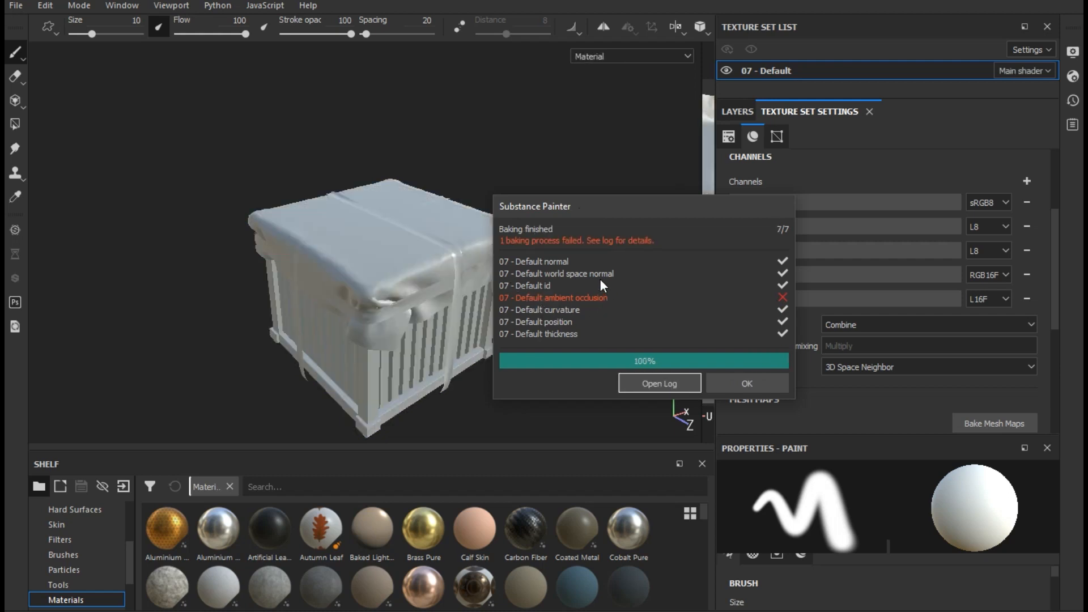
{"action": "left_click", "coordinate": [658, 384]}
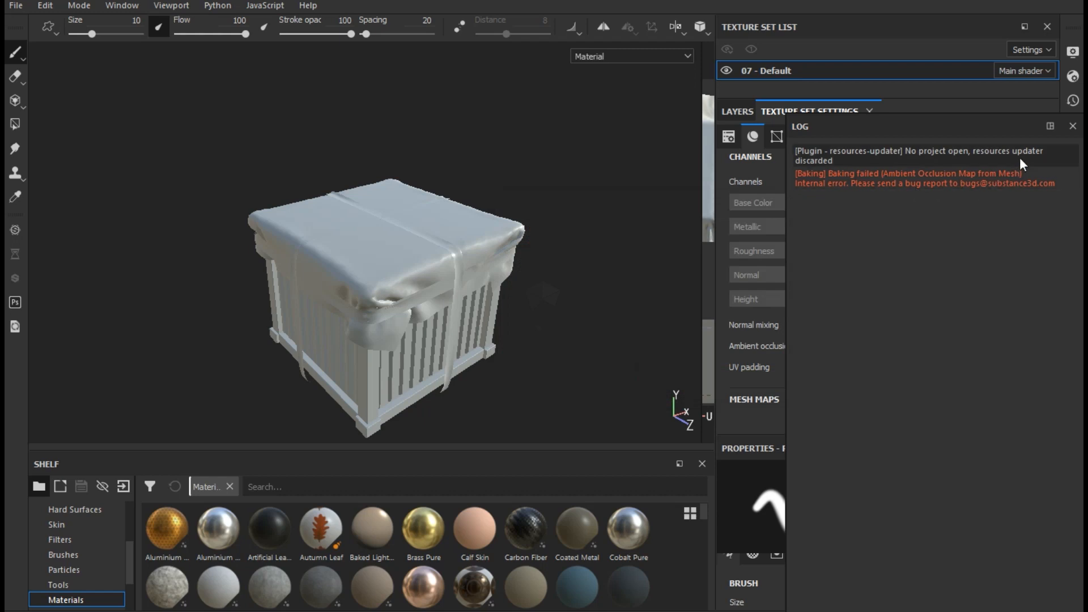
{"action": "left_click", "coordinate": [1072, 127]}
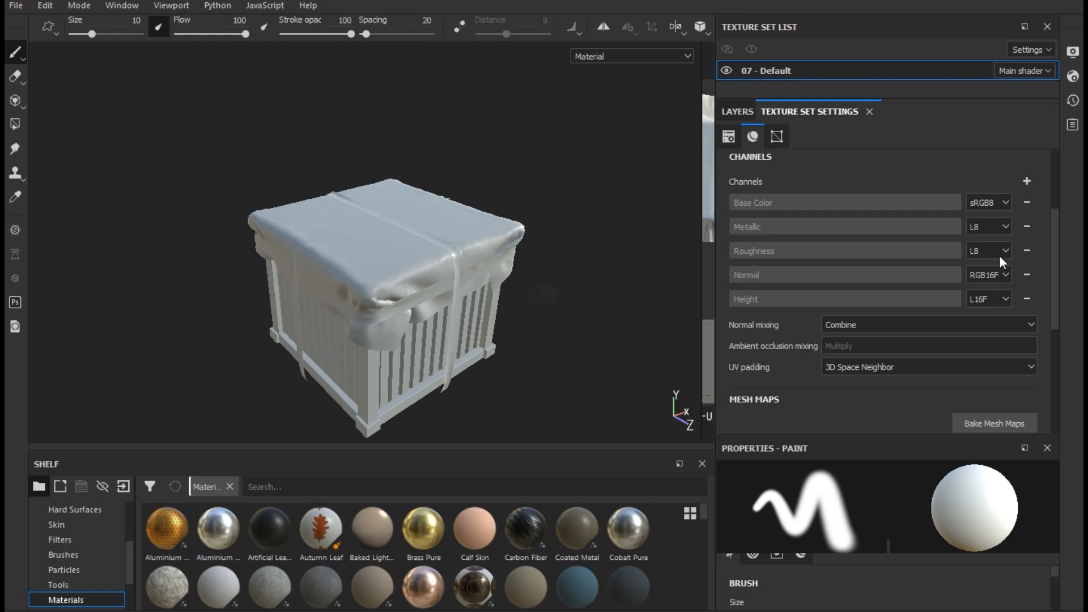
Step: Restrict the mesh map bake to ambient occlusion and load Drop.FBX as the high definition mesh
{"action": "left_click", "coordinate": [1005, 424]}
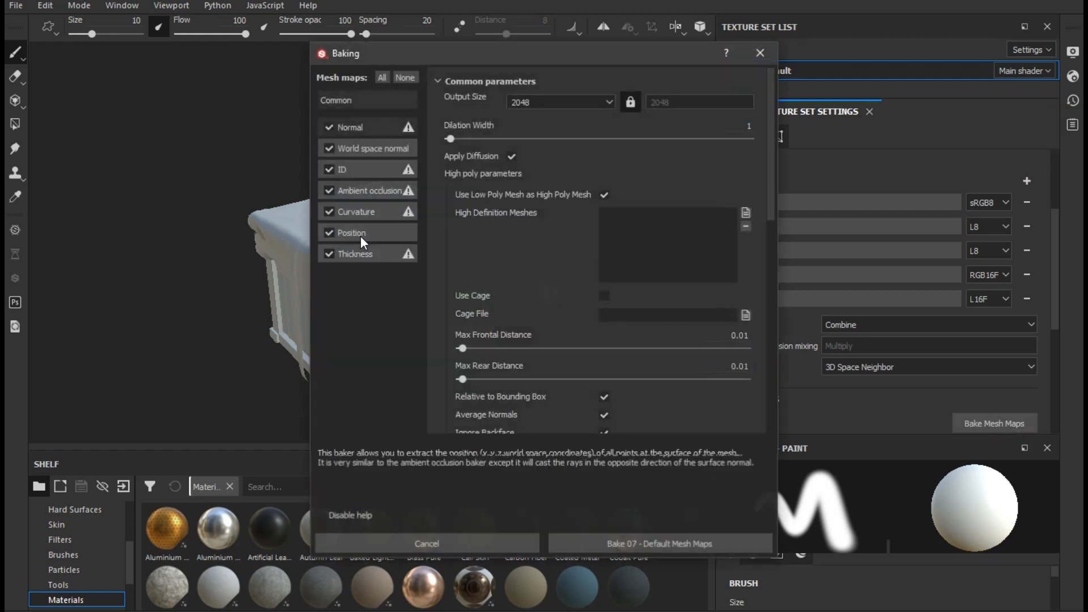
{"action": "left_click", "coordinate": [406, 78]}
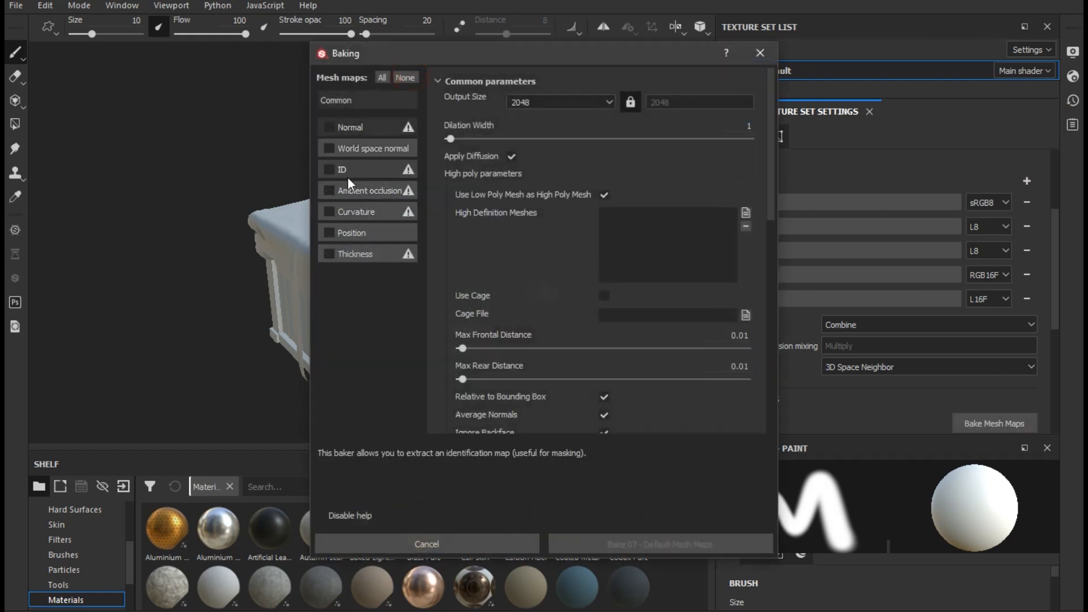
{"action": "left_click", "coordinate": [331, 190]}
{"action": "left_click", "coordinate": [742, 210]}
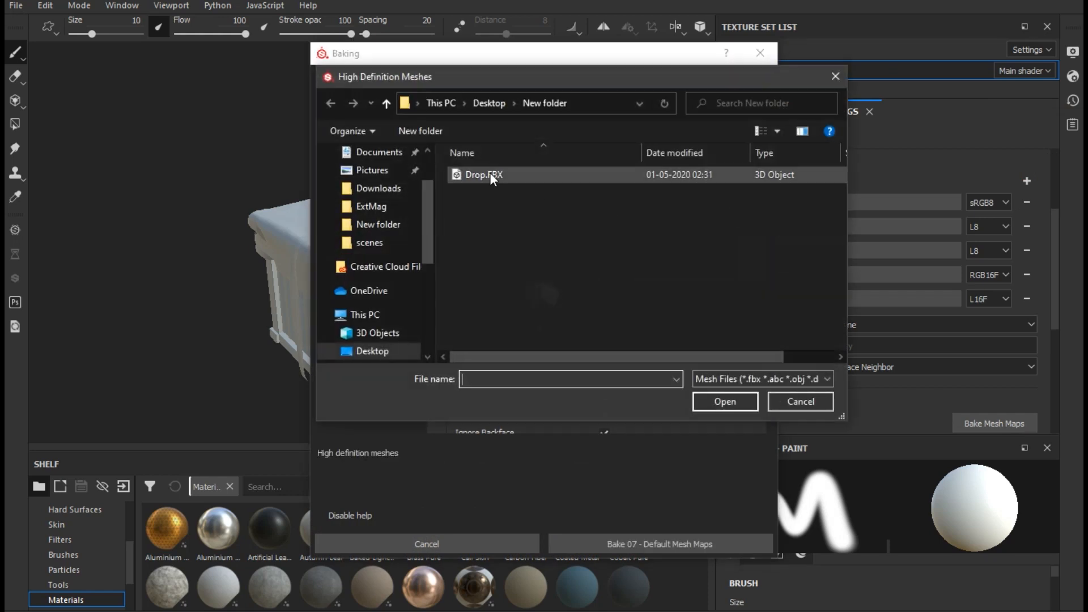
{"action": "left_click", "coordinate": [490, 175]}
{"action": "double_click", "coordinate": [491, 176]}
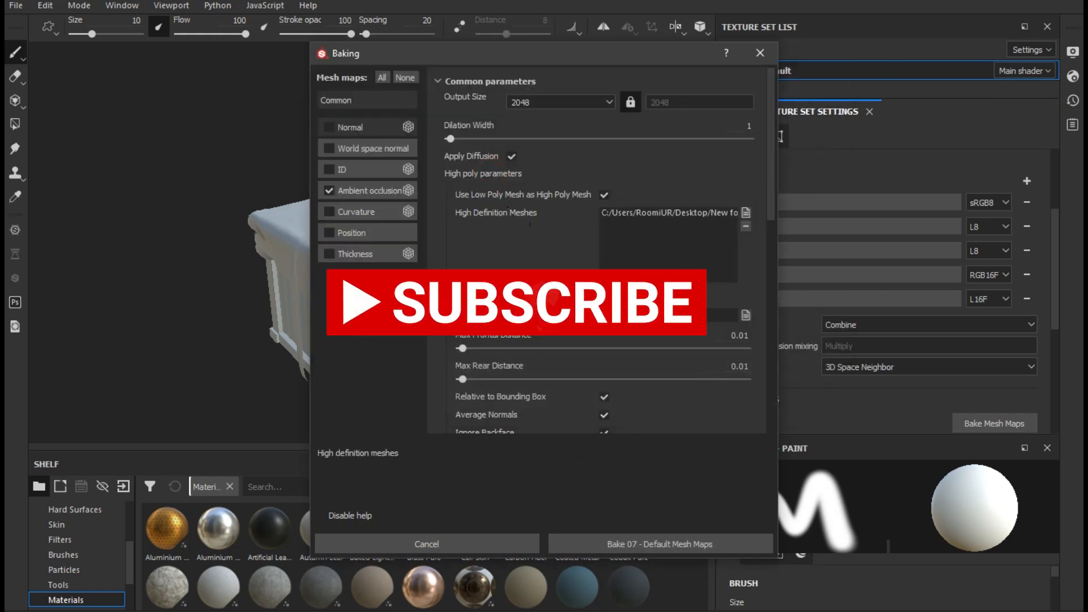
Step: Try to bake the ambient occlusion map with a max rear distance of 0.45 and a dilation width of 20
{"action": "left_click", "coordinate": [588, 378]}
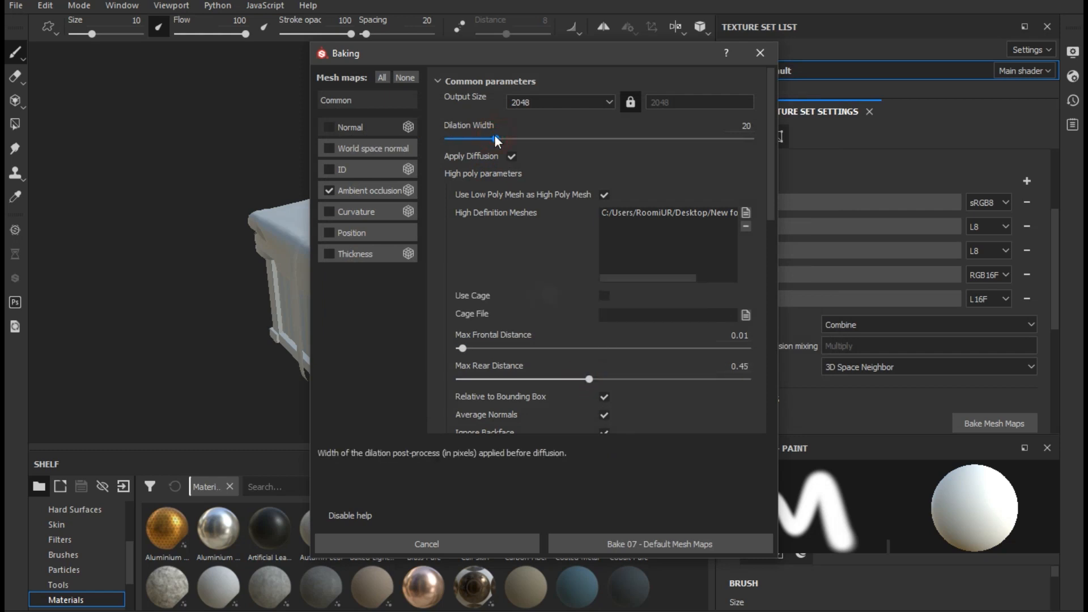
{"action": "scroll", "coordinate": [563, 335], "scroll_direction": "down", "scroll_amount": 2}
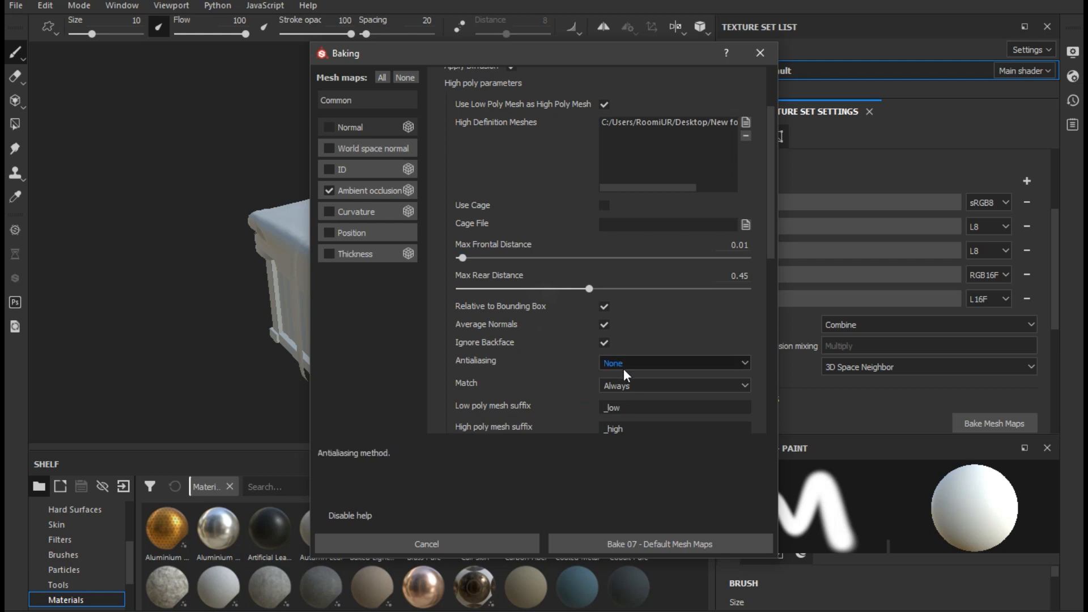
{"action": "left_click", "coordinate": [668, 546]}
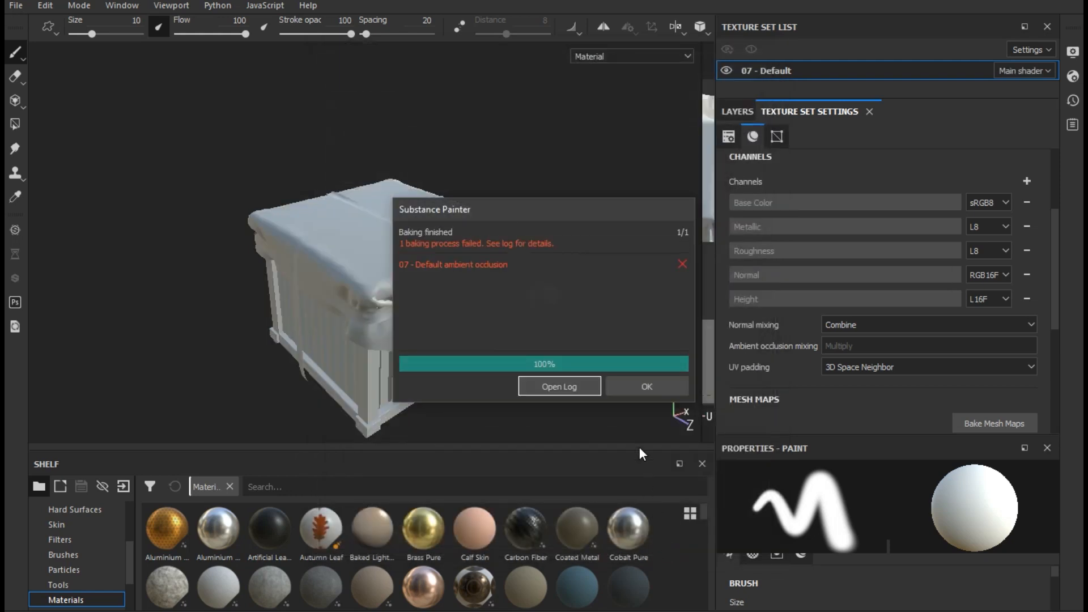
{"action": "left_click", "coordinate": [636, 385]}
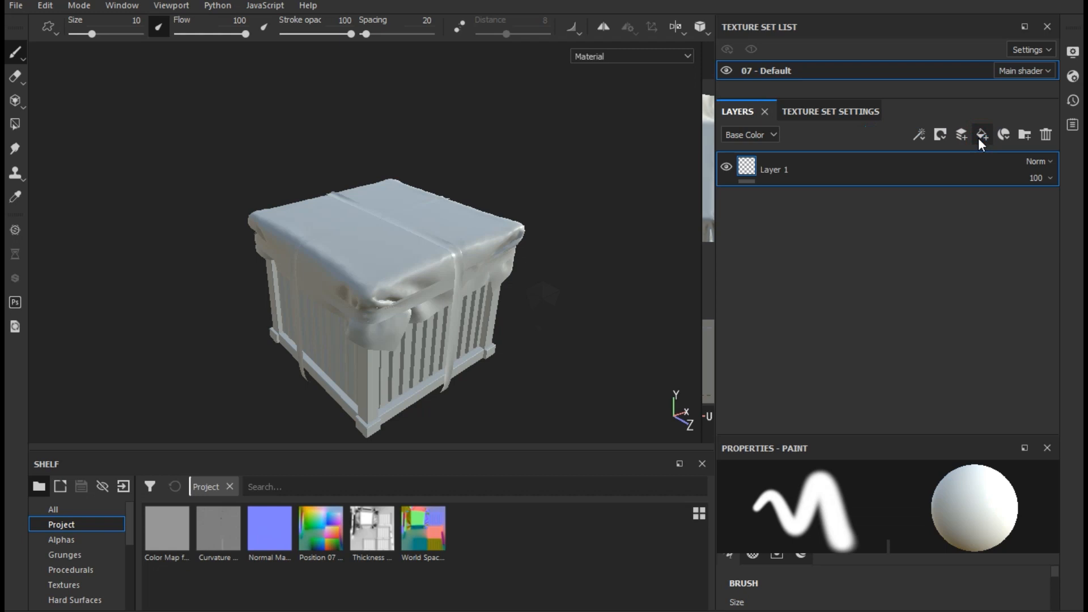
Step: Add two fill layers above Layer 1 and enlarge the area showing the fill properties
{"action": "left_click", "coordinate": [978, 139]}
{"action": "left_click", "coordinate": [978, 138]}
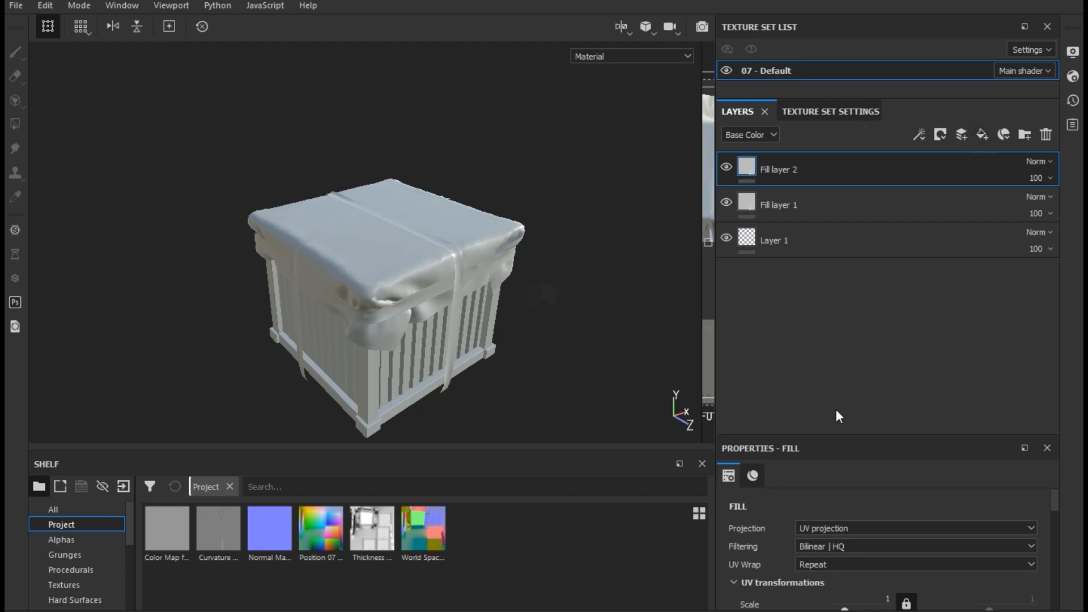
{"action": "left_click_drag", "start_coordinate": [788, 437], "coordinate": [787, 277]}
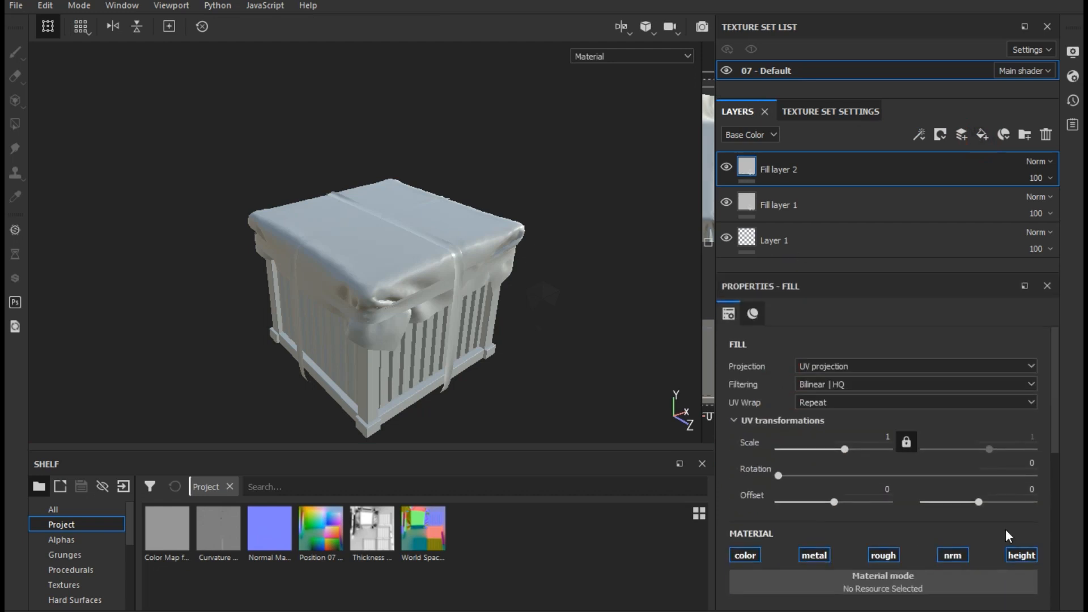
Step: Disable the height, normal, roughness and metallic channels on the uppermost fill layer, leaving only color enabled
{"action": "left_click", "coordinate": [1015, 550]}
{"action": "left_click", "coordinate": [955, 558]}
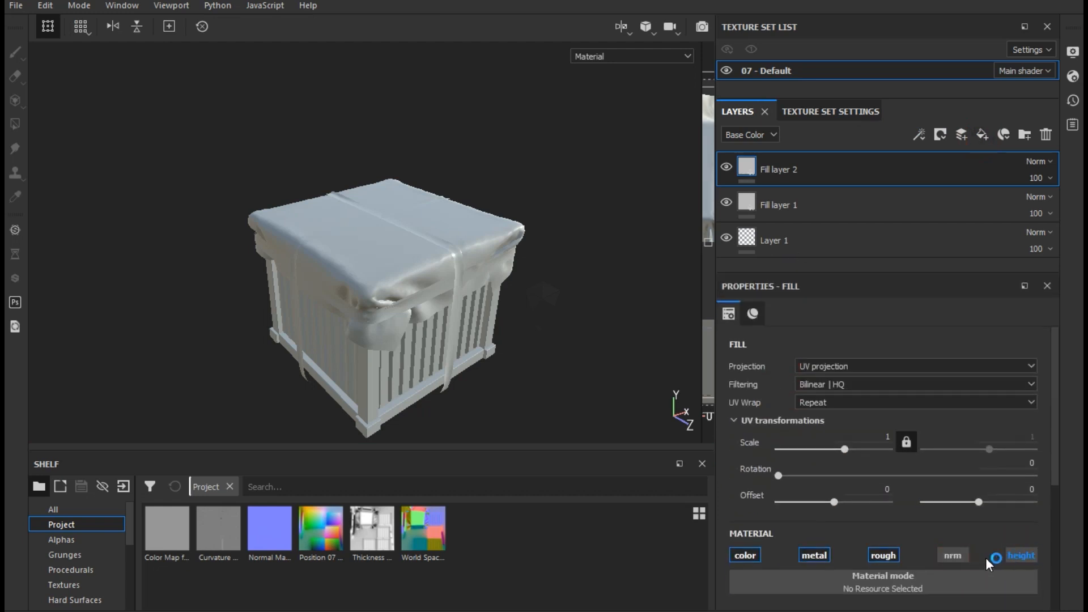
{"action": "left_click", "coordinate": [883, 556]}
{"action": "left_click", "coordinate": [814, 555]}
{"action": "scroll", "coordinate": [803, 517], "scroll_direction": "down", "scroll_amount": 2}
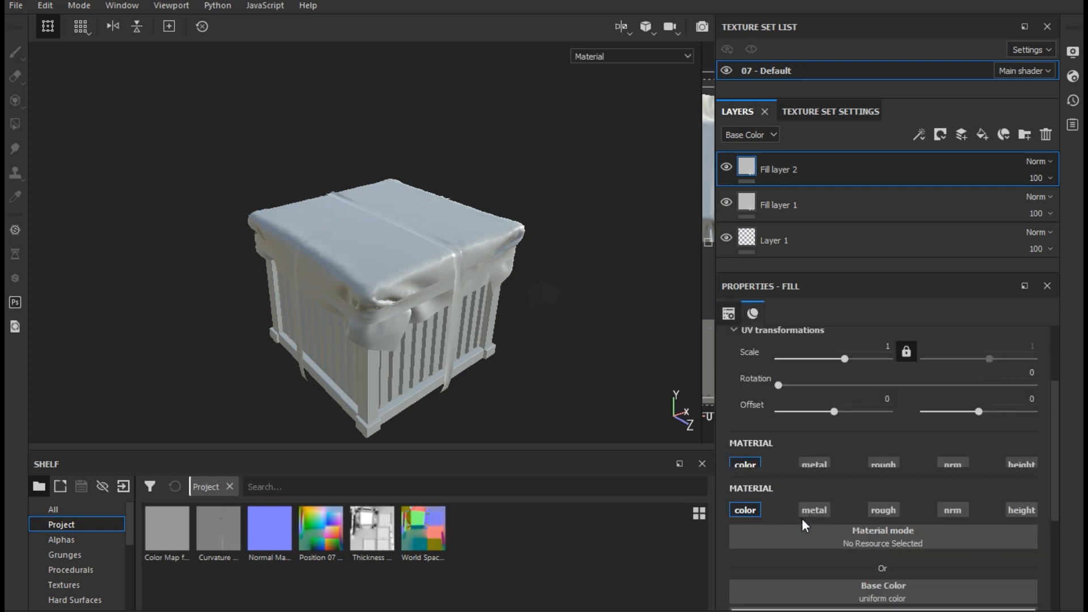
Step: Assign the thickness map as Fill layer 2's base color and blend the layer with Multiply at 48 opacity
{"action": "mouse_move", "coordinate": [372, 542]}
{"action": "left_mouse_down"}
{"action": "mouse_move", "coordinate": [913, 538]}
{"action": "mouse_move", "coordinate": [788, 542]}
{"action": "left_mouse_up"}
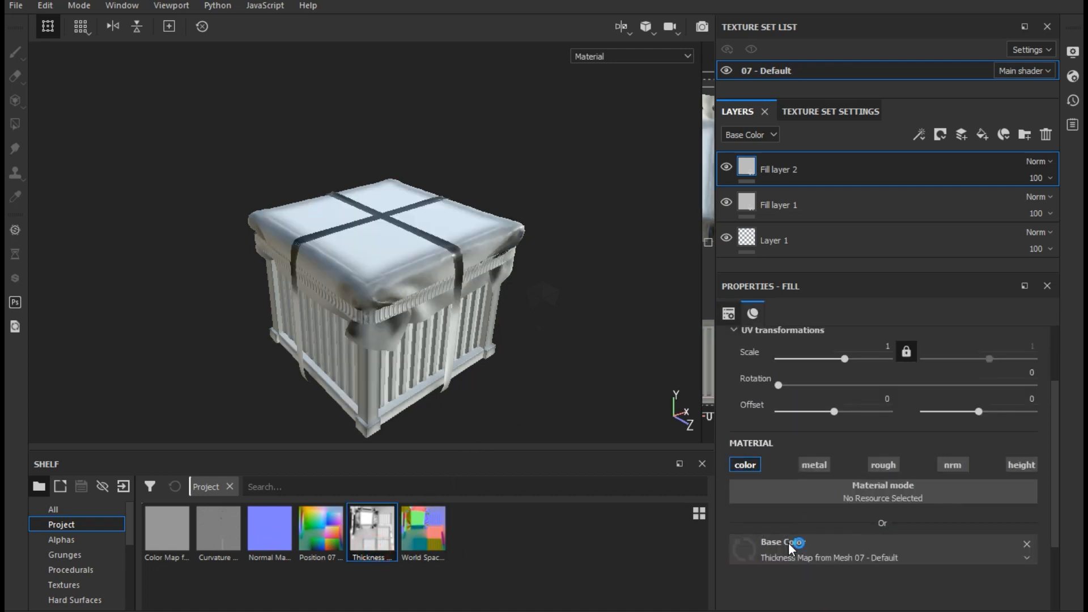
{"action": "left_click", "coordinate": [1042, 162]}
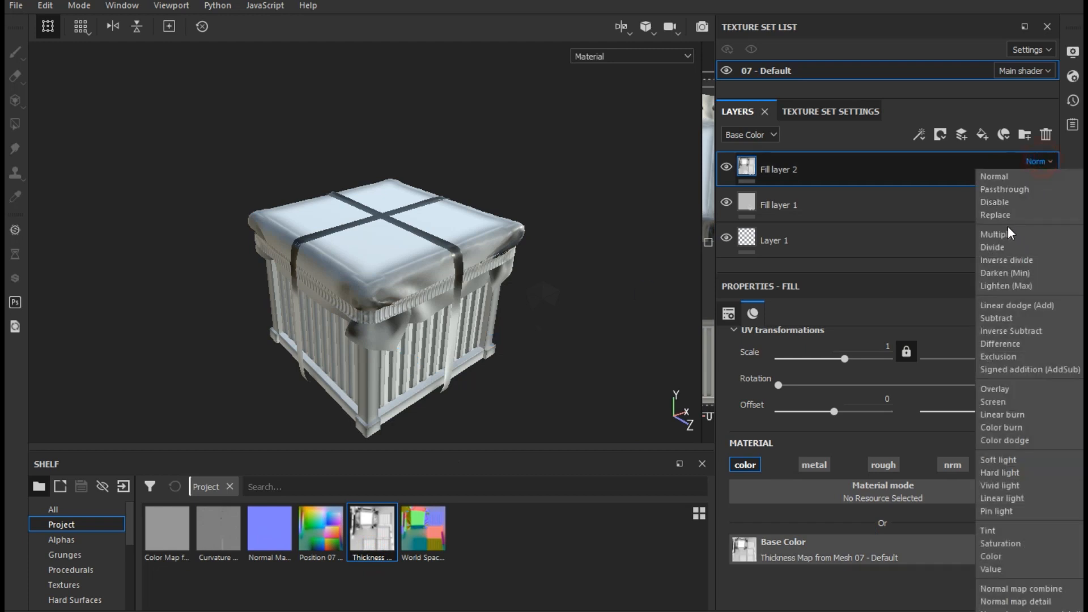
{"action": "left_click", "coordinate": [1003, 232]}
{"action": "left_click", "coordinate": [1041, 179]}
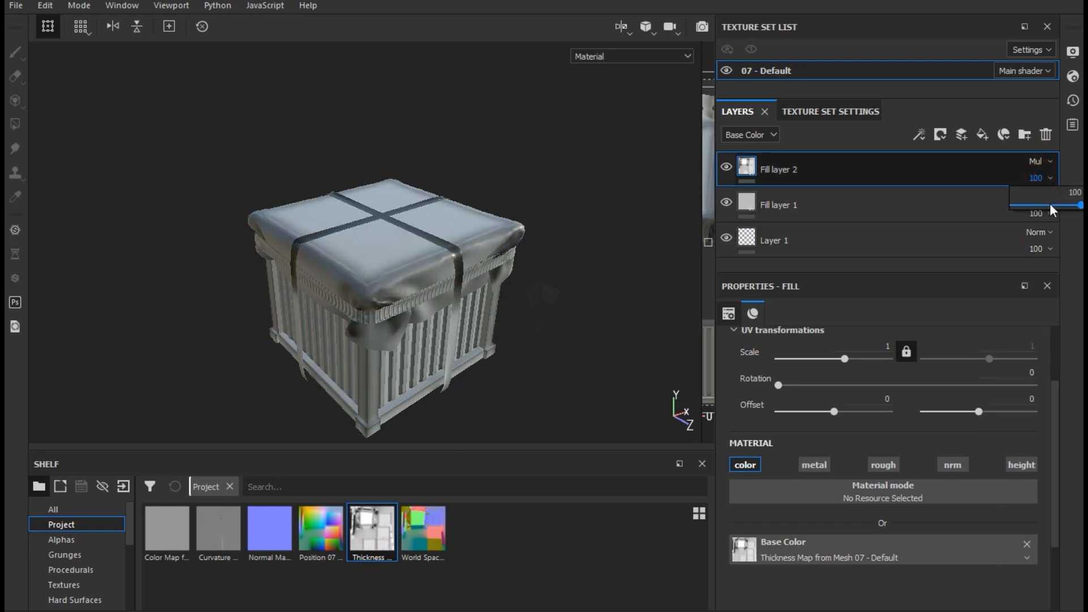
{"action": "left_click_drag", "start_coordinate": [1057, 205], "coordinate": [1045, 205]}
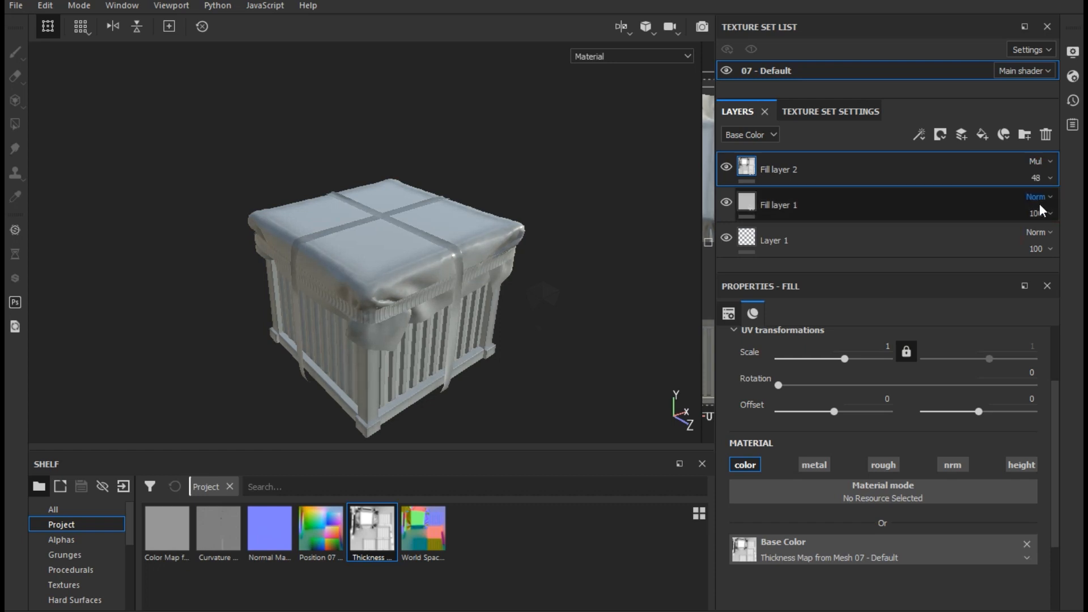
Step: Compare the crate with Fill layer 2 hidden and shown, viewing the result from different angles
{"action": "left_click", "coordinate": [558, 347]}
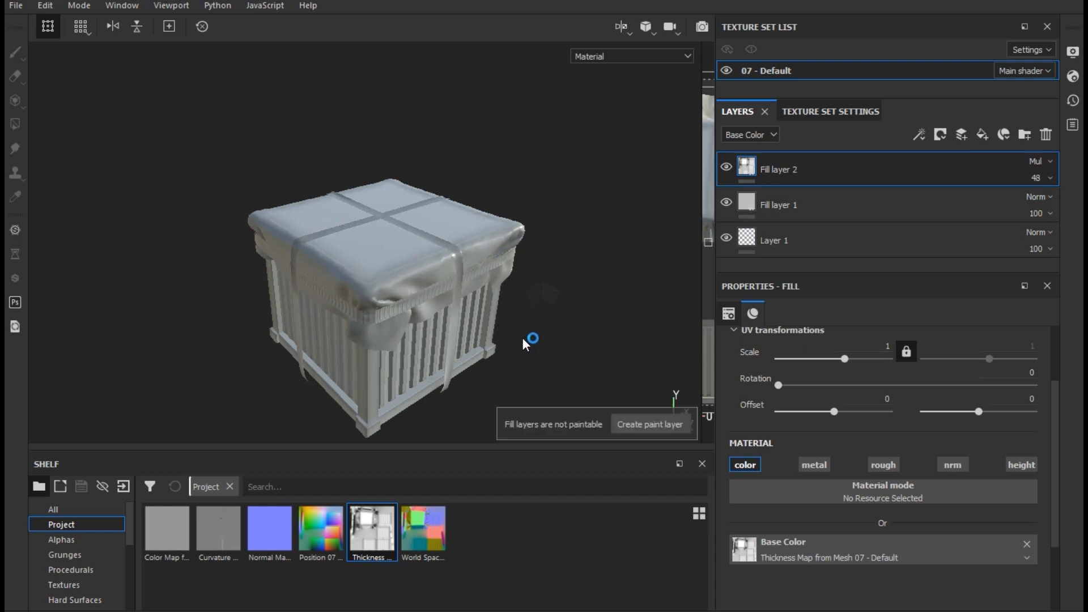
{"action": "mouse_move", "coordinate": [527, 357]}
{"action": "left_mouse_down", "text": "alt"}
{"action": "mouse_move", "coordinate": [448, 296]}
{"action": "mouse_move", "coordinate": [464, 277]}
{"action": "left_mouse_up", "text": "alt"}
{"action": "left_click", "coordinate": [727, 165]}
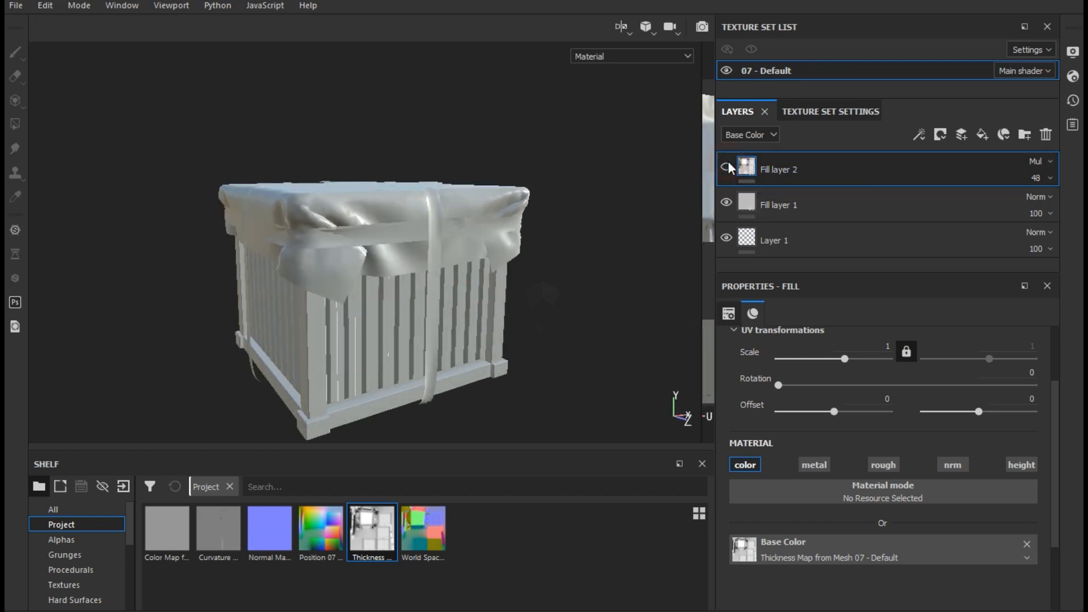
{"action": "left_click", "coordinate": [727, 166]}
{"action": "left_click_drag", "start_coordinate": [356, 209], "coordinate": [383, 246], "text": "alt"}
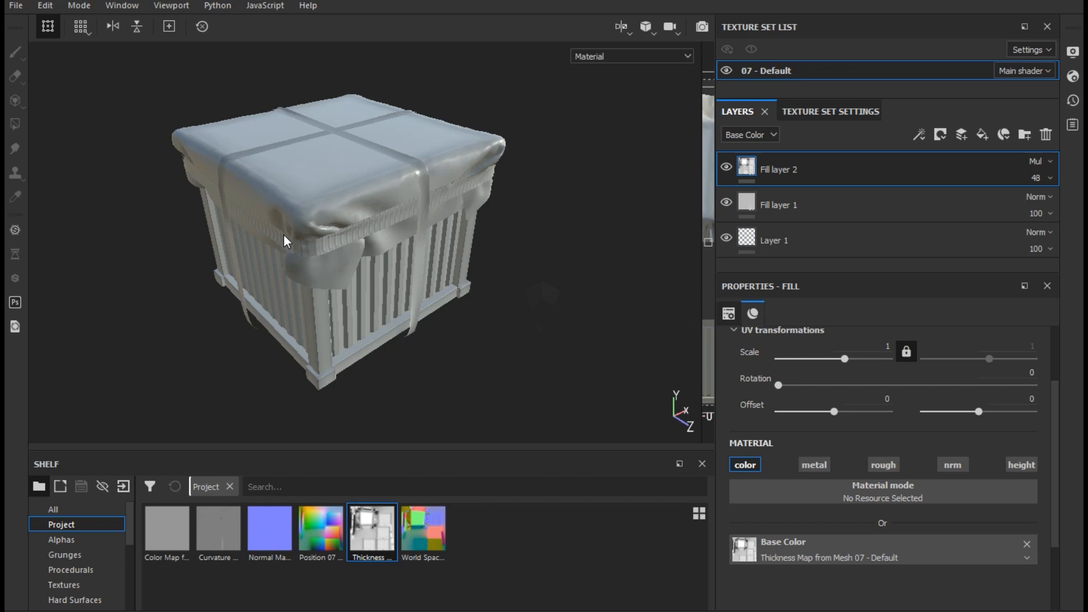
Step: Replace the base color map of Fill layer 2 with the curvature map
{"action": "scroll", "coordinate": [284, 234], "scroll_direction": "up", "scroll_amount": 4}
{"action": "left_click_drag", "start_coordinate": [219, 556], "coordinate": [789, 543]}
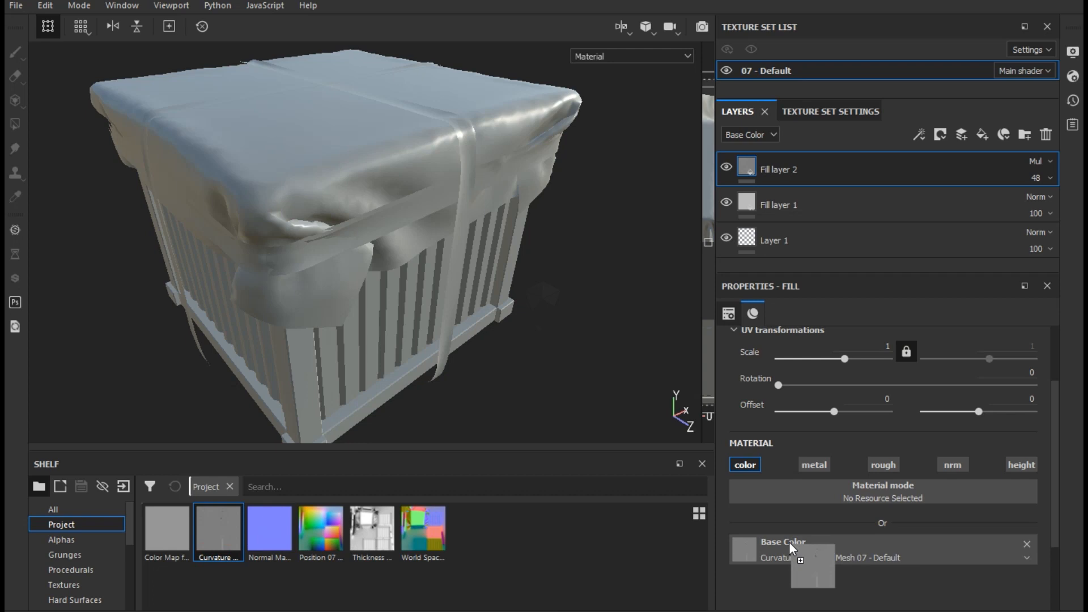
{"action": "left_click_drag", "start_coordinate": [788, 542], "coordinate": [788, 542]}
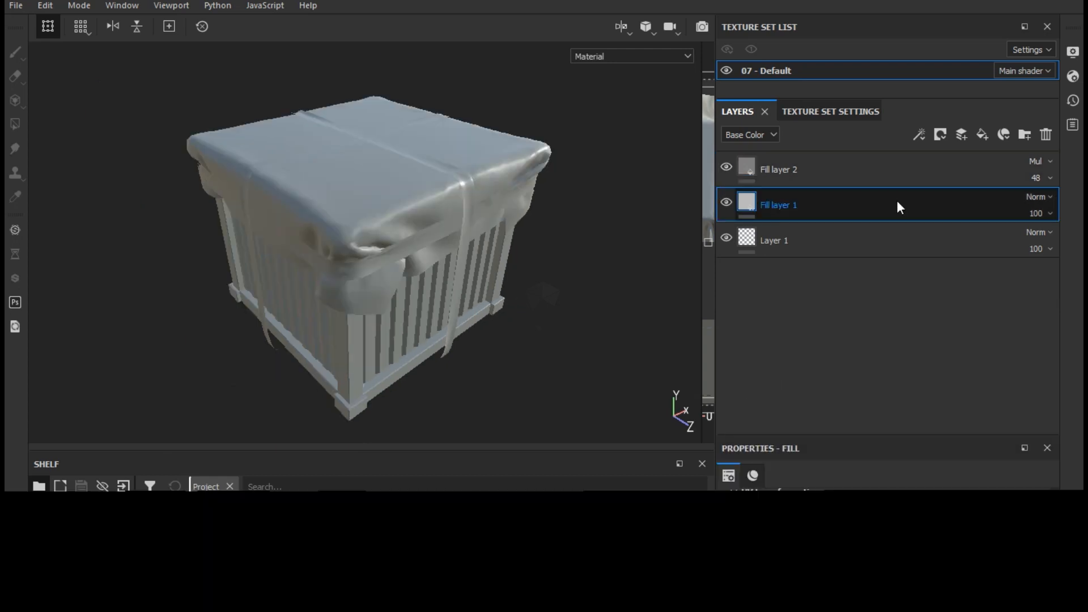
Step: Group Fill layer 1 into a folder and add a black mask to the folder
{"action": "right_click", "coordinate": [897, 203]}
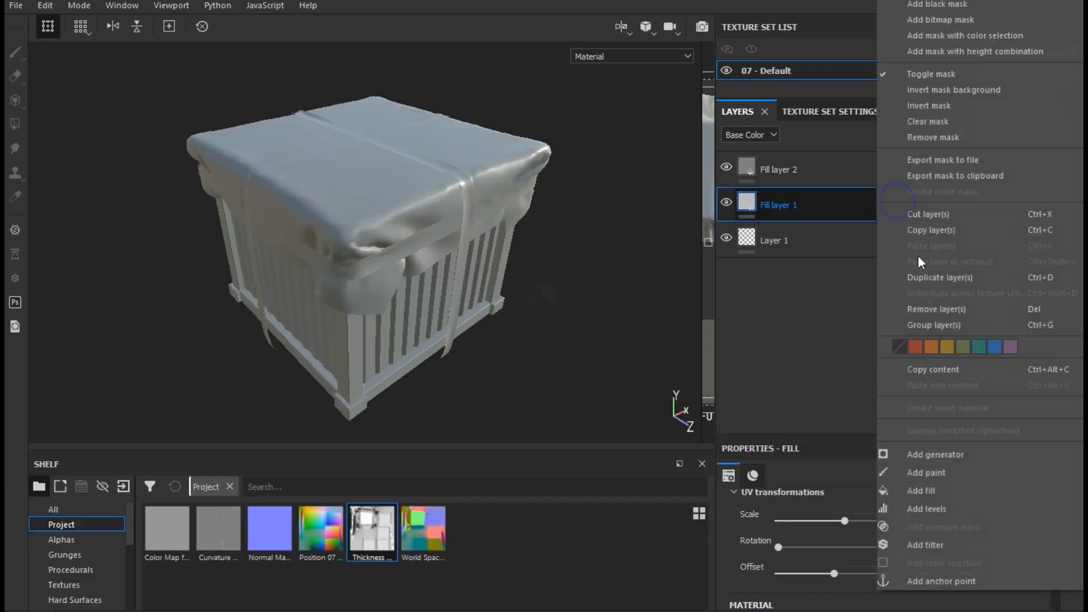
{"action": "left_click", "coordinate": [942, 324]}
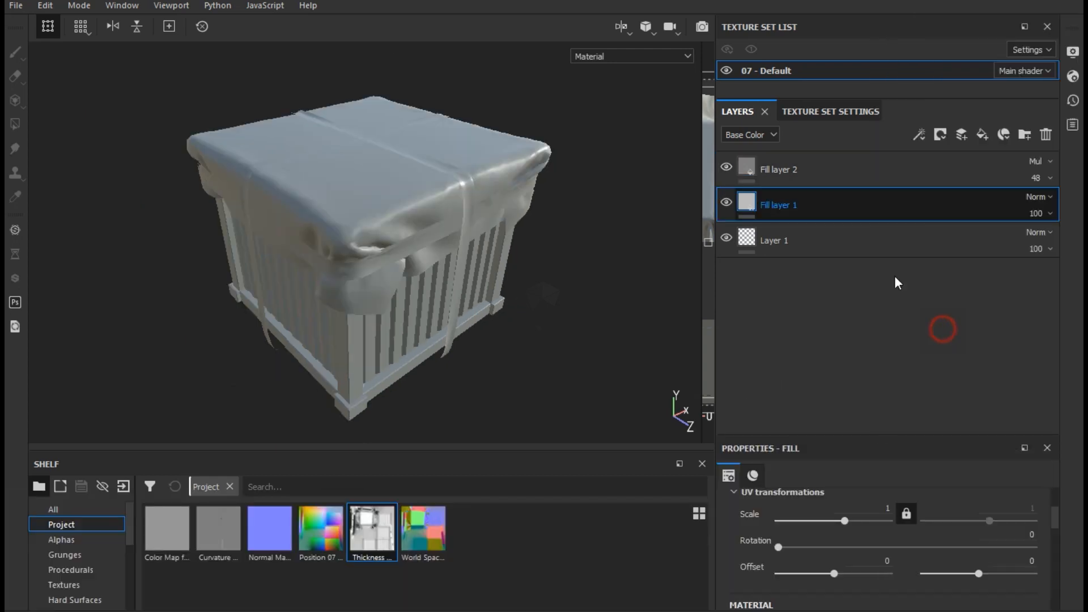
{"action": "left_click", "coordinate": [936, 136]}
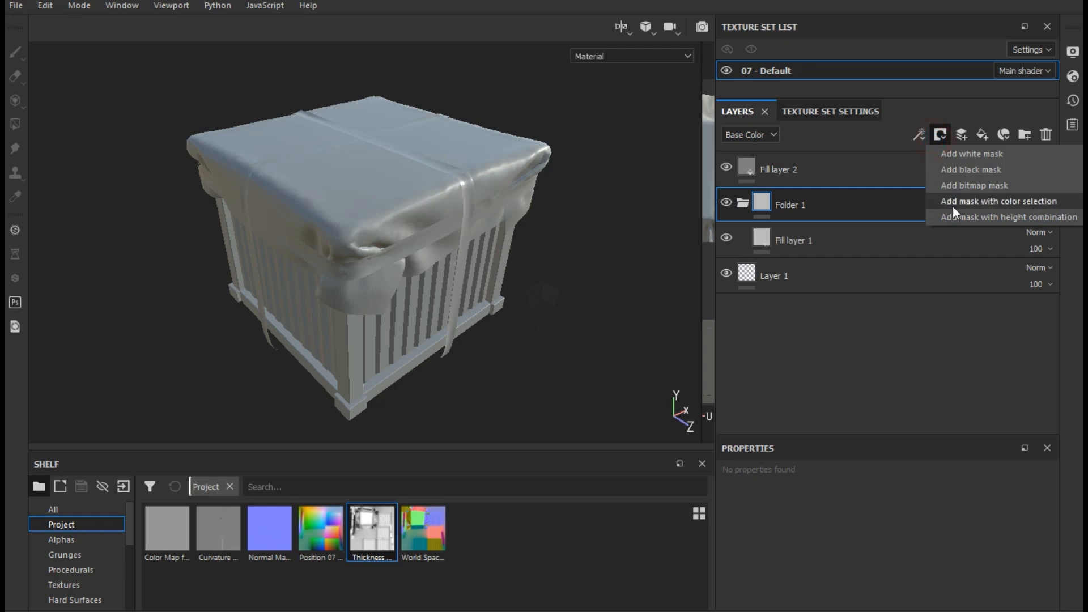
{"action": "right_click", "coordinate": [870, 199]}
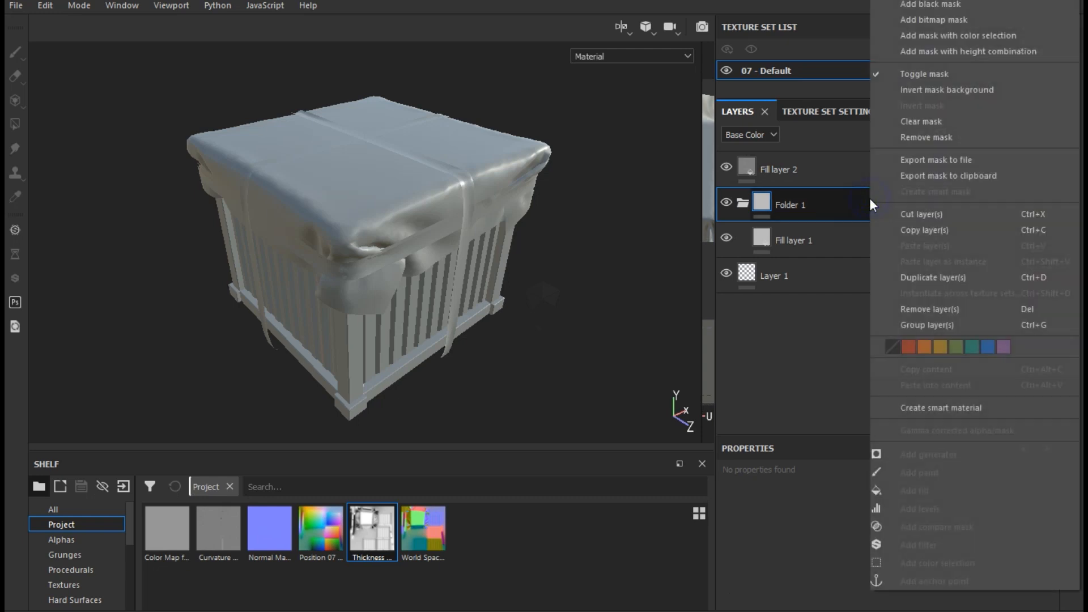
{"action": "left_click", "coordinate": [928, 5]}
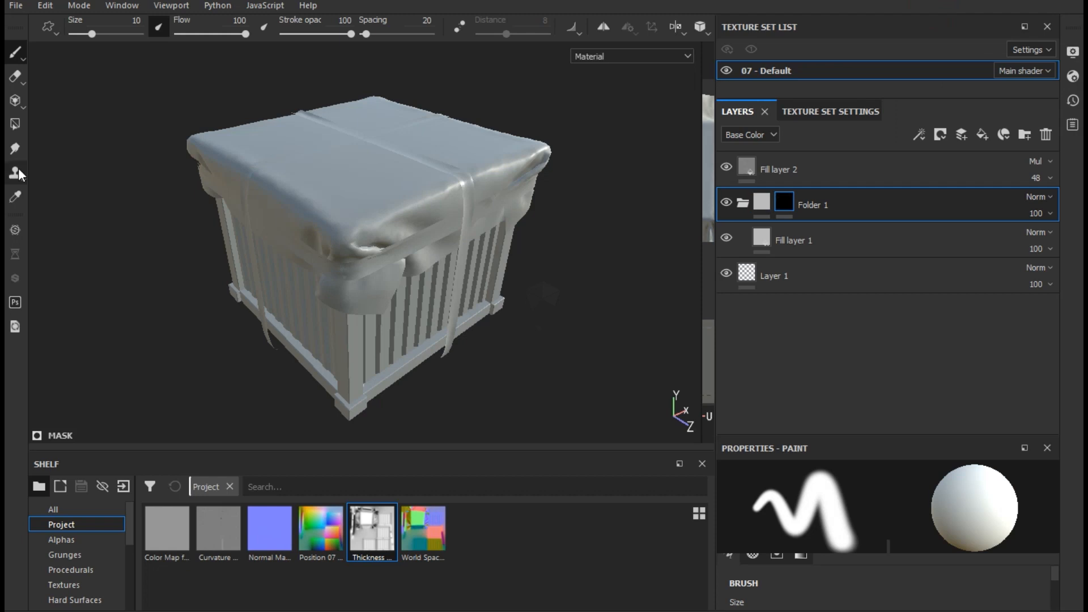
Step: Reveal the slatted crate body in Folder 1's mask using Polygon Fill in mesh fill mode
{"action": "left_click", "coordinate": [15, 126]}
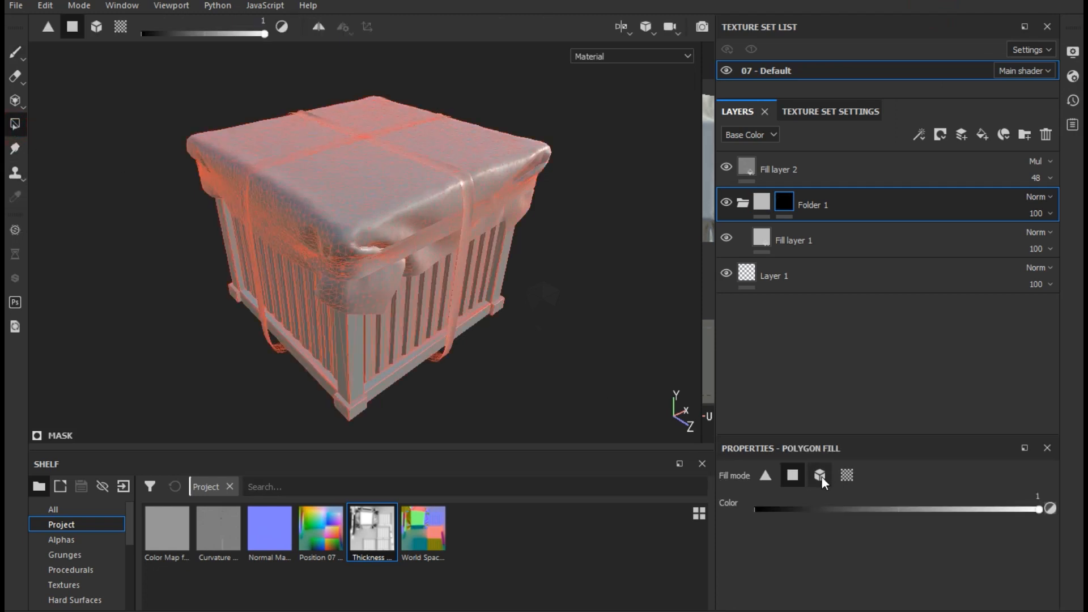
{"action": "left_click", "coordinate": [814, 474]}
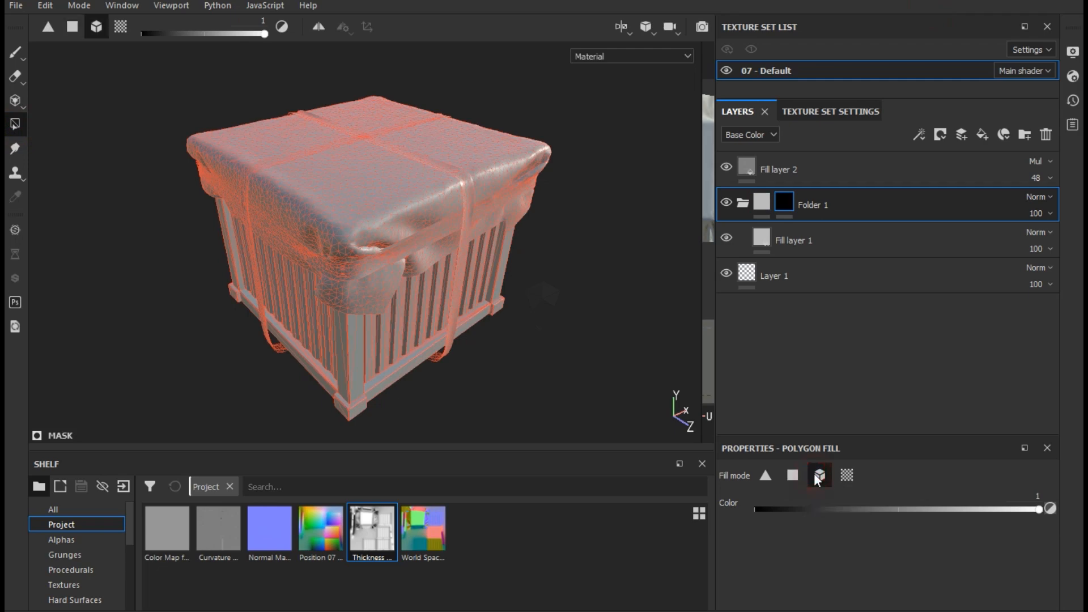
{"action": "left_click", "coordinate": [360, 374]}
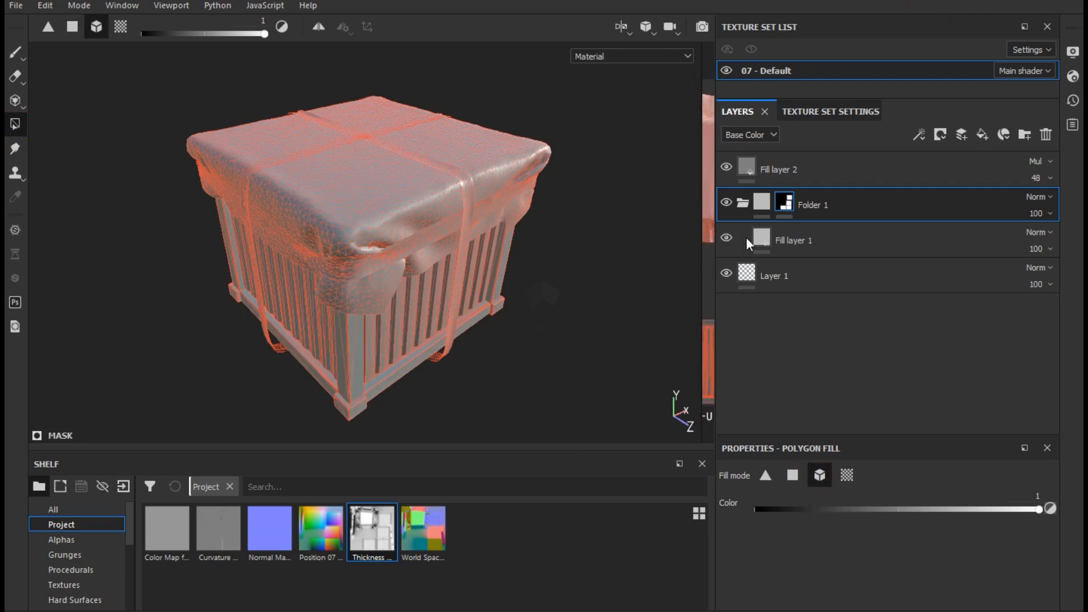
Step: Browse the materials in the shelf and apply Steel Painted to Fill layer 1
{"action": "left_click", "coordinate": [791, 239]}
{"action": "scroll", "coordinate": [68, 581], "scroll_direction": "down", "scroll_amount": 1}
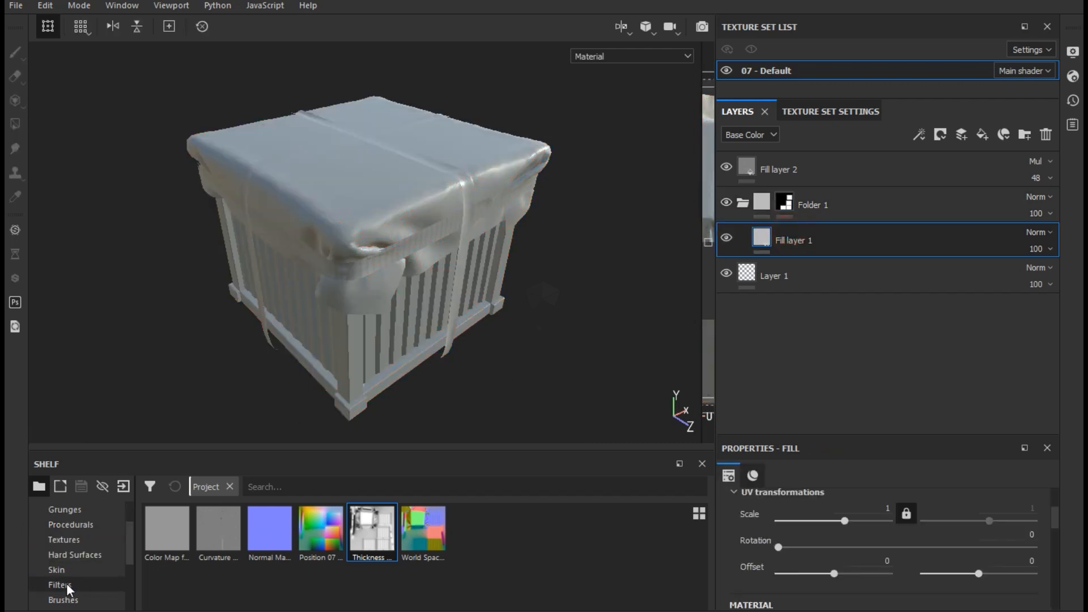
{"action": "scroll", "coordinate": [66, 583], "scroll_direction": "down", "scroll_amount": 2}
{"action": "left_click", "coordinate": [75, 555]}
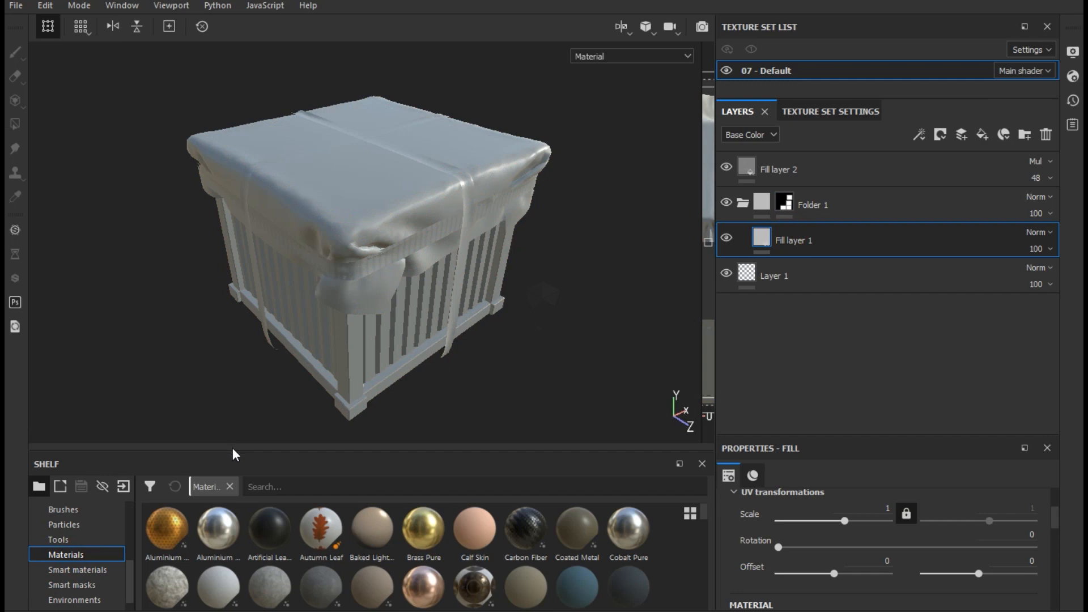
{"action": "left_click_drag", "start_coordinate": [233, 448], "coordinate": [233, 340]}
{"action": "scroll", "coordinate": [318, 483], "scroll_direction": "down", "scroll_amount": 5}
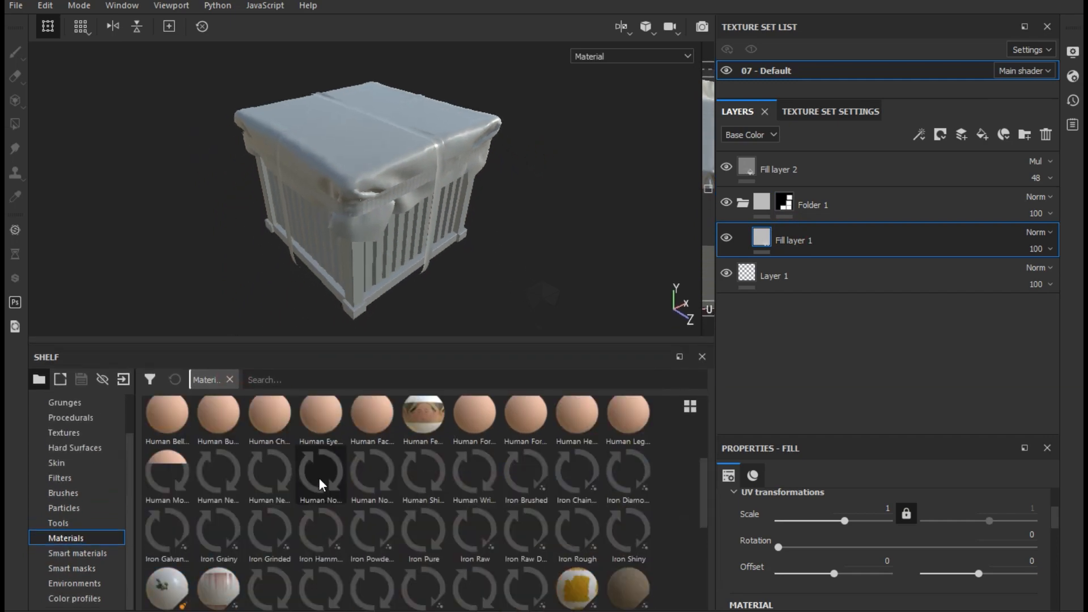
{"action": "scroll", "coordinate": [318, 477], "scroll_direction": "down", "scroll_amount": 3}
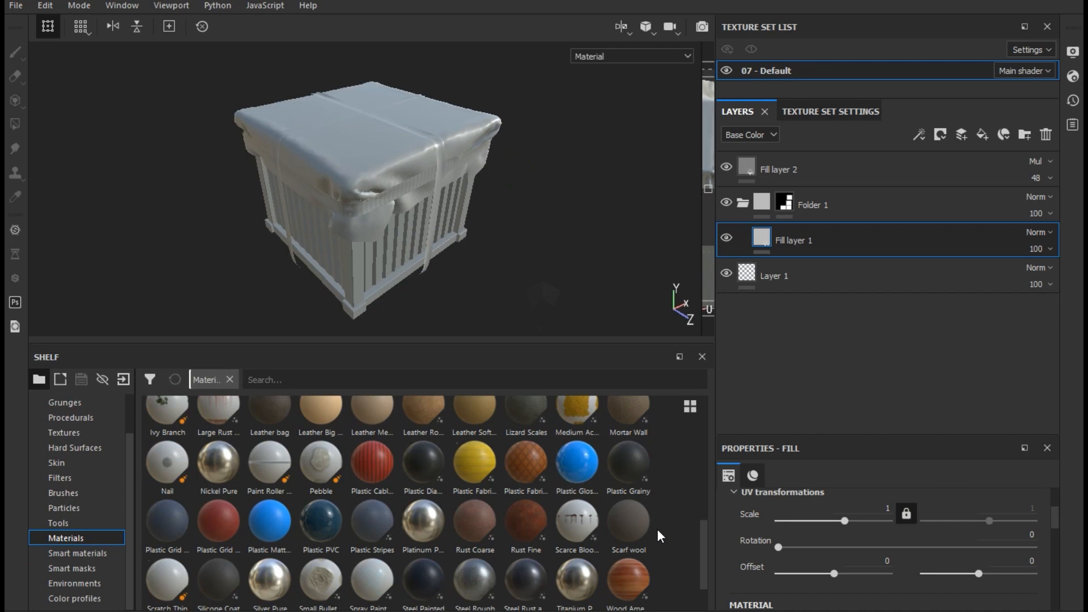
{"action": "mouse_move", "coordinate": [651, 531]}
{"action": "scroll", "coordinate": [656, 532], "scroll_direction": "down", "scroll_amount": 1}
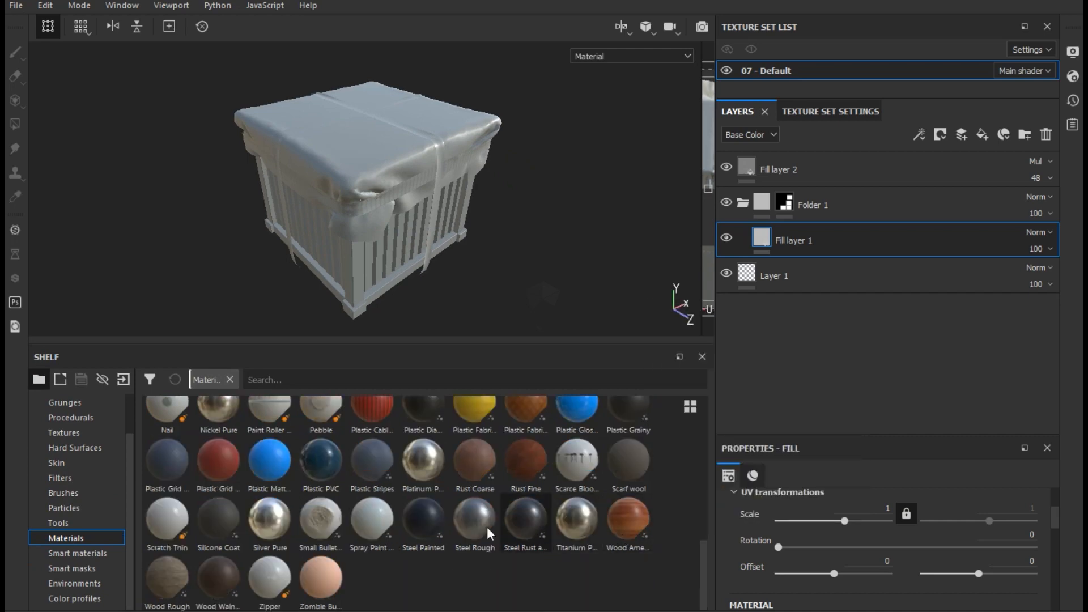
{"action": "left_click", "coordinate": [437, 523]}
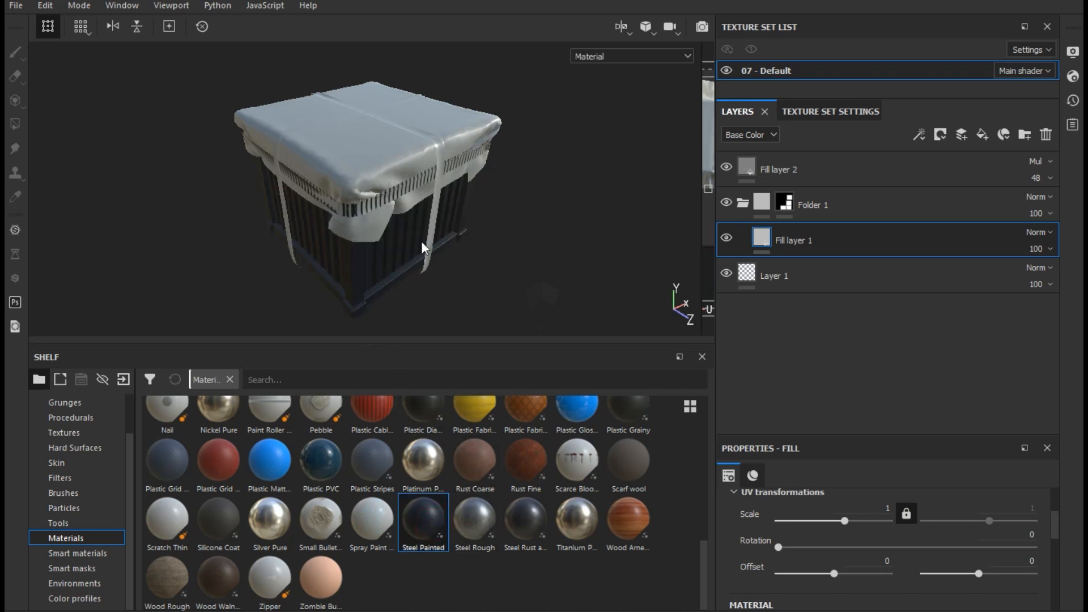
Step: Change the Paint Color of Fill layer 1's Steel Painted material to a bright saturated red with hue 0
{"action": "mouse_move", "coordinate": [399, 275]}
{"action": "left_mouse_down", "text": "alt"}
{"action": "mouse_move", "coordinate": [420, 260]}
{"action": "mouse_move", "coordinate": [401, 272]}
{"action": "mouse_move", "coordinate": [413, 267]}
{"action": "left_mouse_up", "text": "alt"}
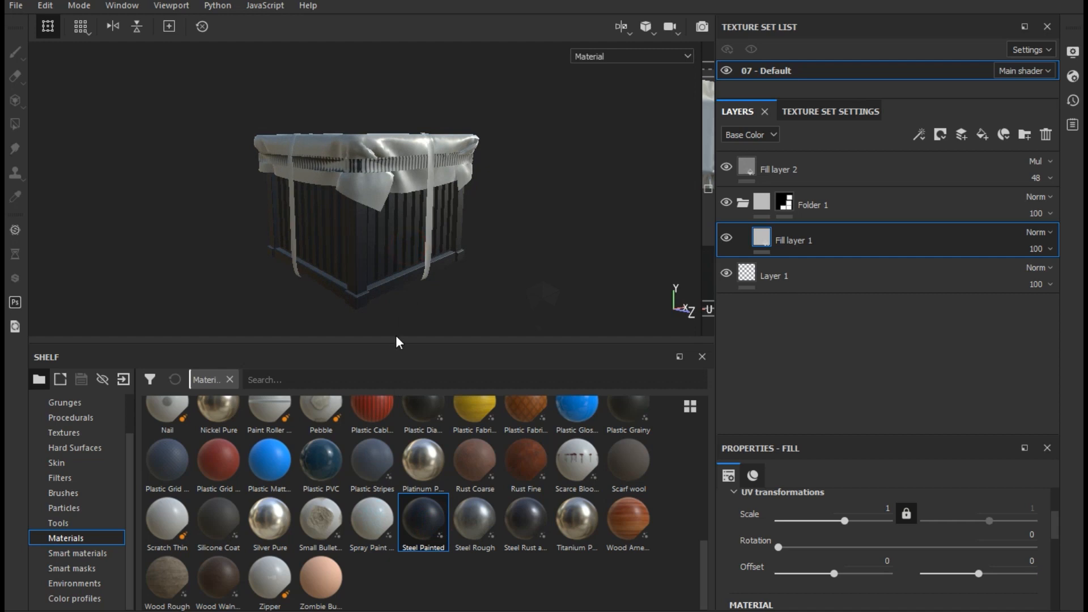
{"action": "left_click_drag", "start_coordinate": [393, 342], "coordinate": [394, 366]}
{"action": "scroll", "coordinate": [391, 271], "scroll_direction": "up", "scroll_amount": 3}
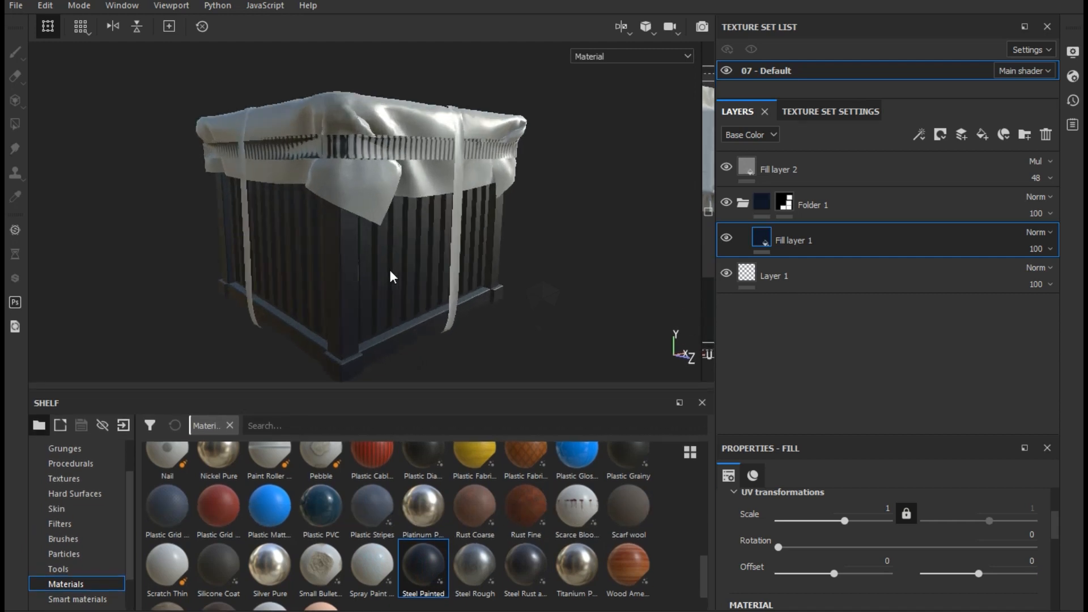
{"action": "left_click_drag", "start_coordinate": [391, 272], "coordinate": [418, 291], "text": "alt"}
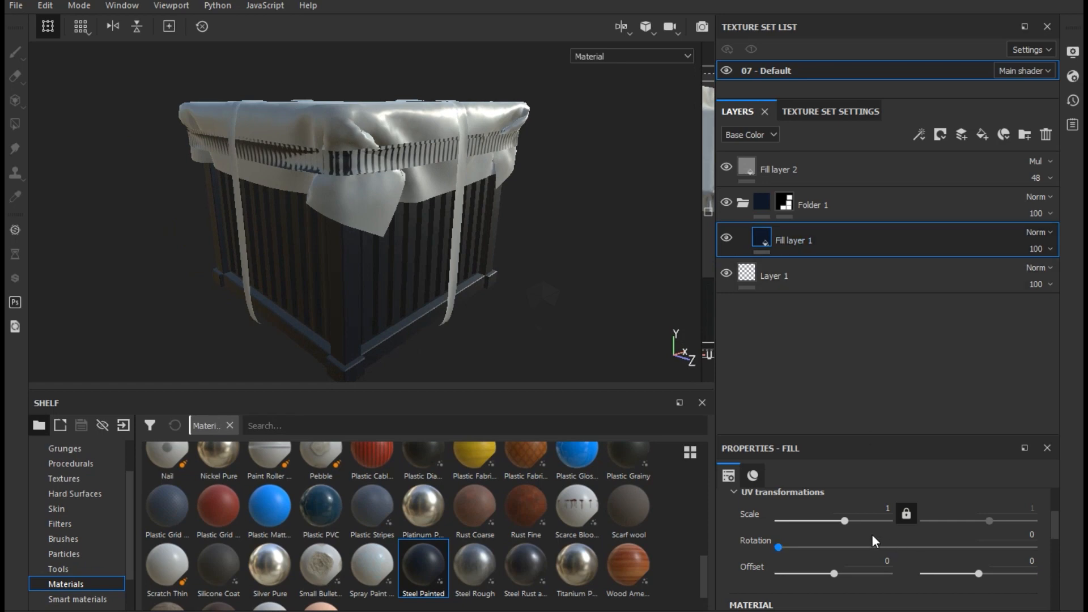
{"action": "left_click_drag", "start_coordinate": [829, 438], "coordinate": [818, 304]}
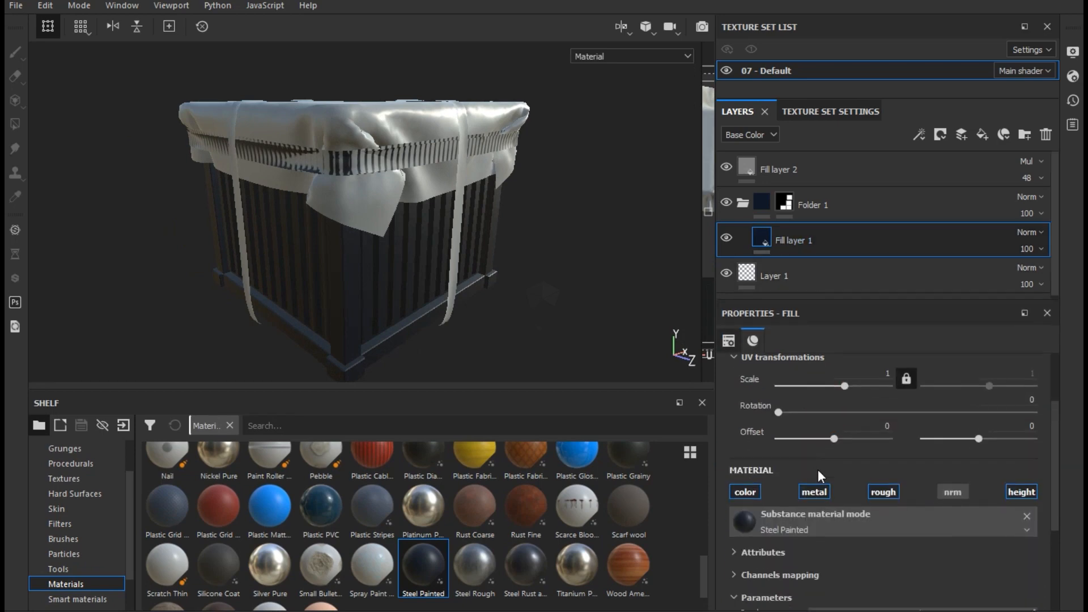
{"action": "scroll", "coordinate": [935, 464], "scroll_direction": "down", "scroll_amount": 2}
{"action": "left_click", "coordinate": [929, 589]}
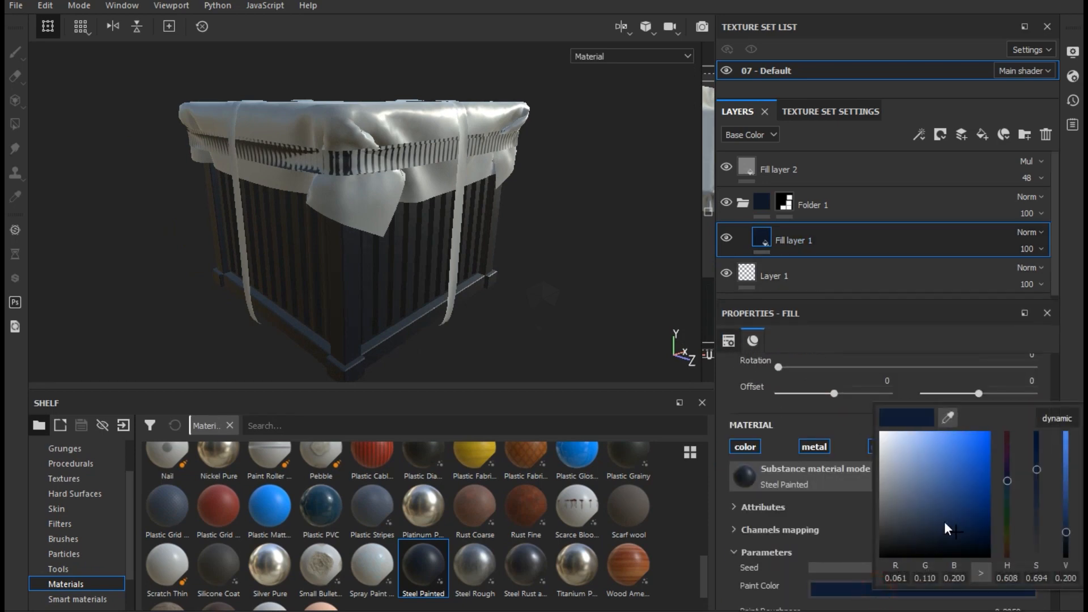
{"action": "left_click_drag", "start_coordinate": [1006, 480], "coordinate": [1008, 554]}
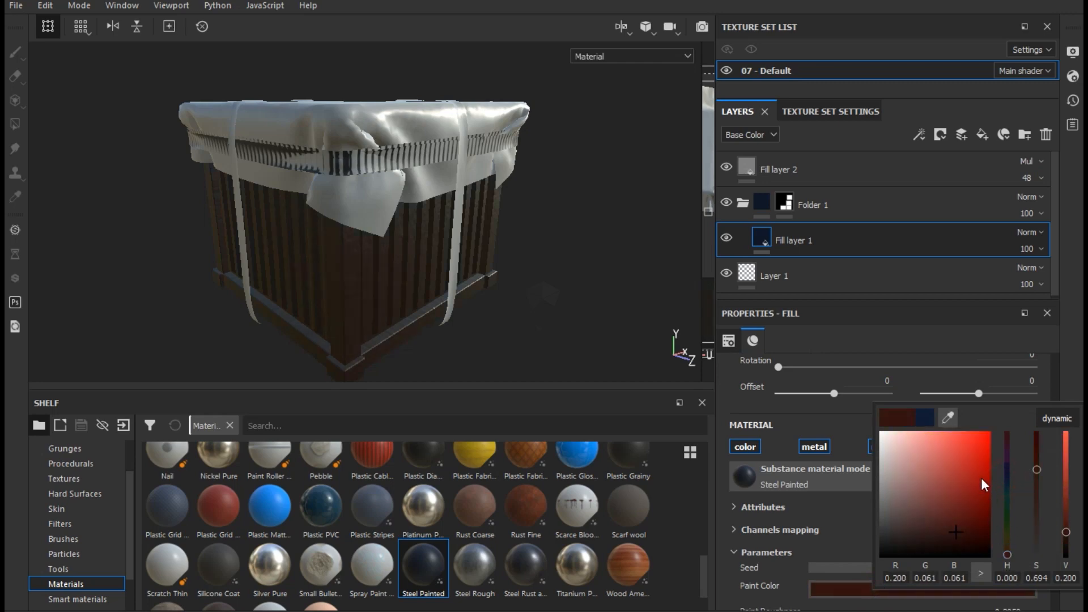
{"action": "left_click", "coordinate": [986, 460]}
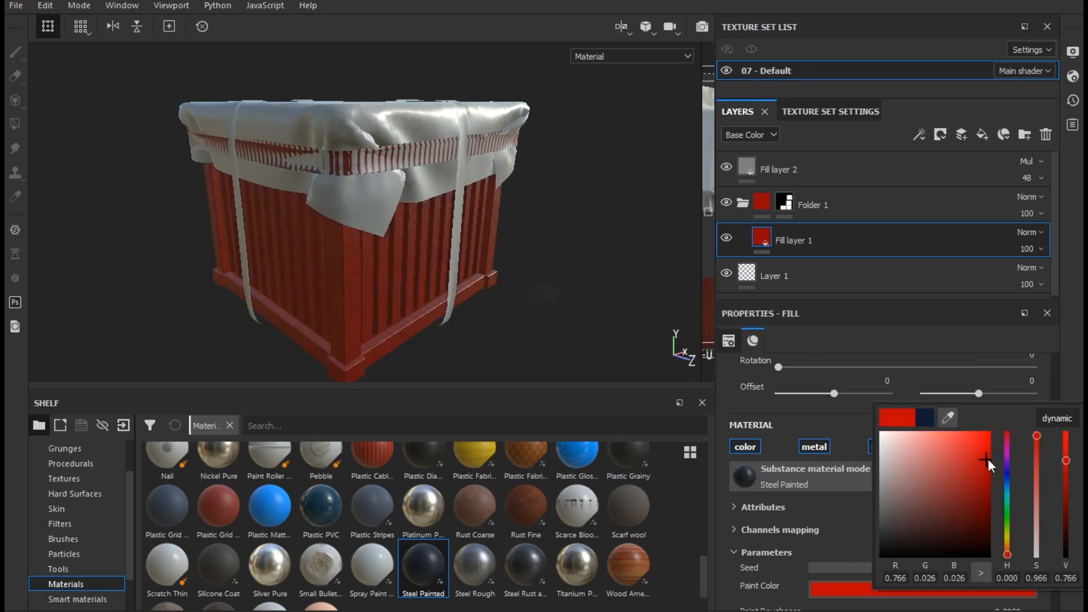
{"action": "left_click", "coordinate": [988, 459]}
{"action": "left_click", "coordinate": [527, 292]}
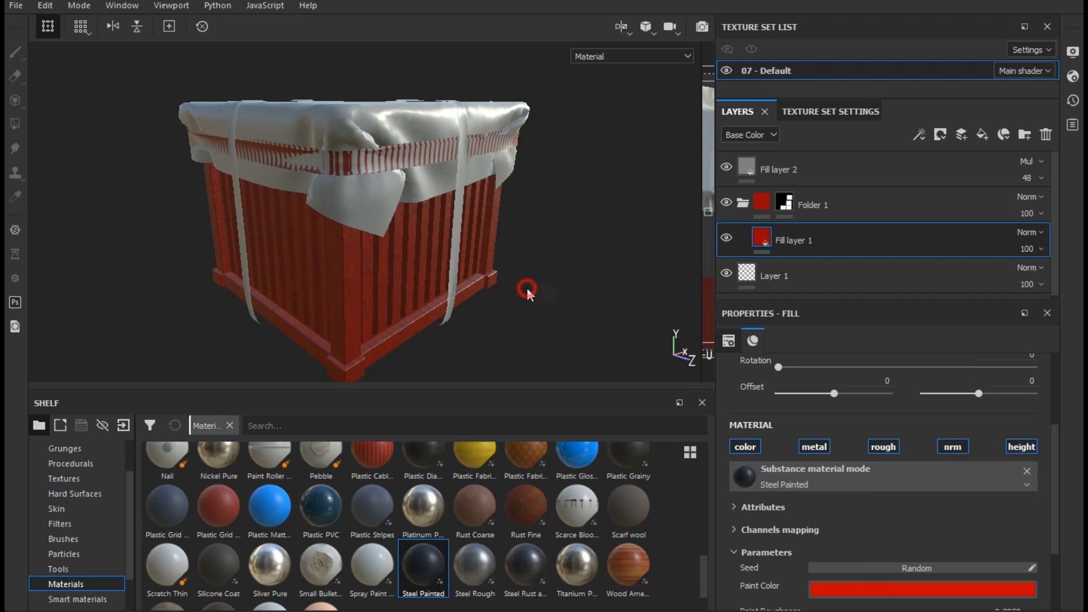
Step: Set the UV scale of Fill layer 1 to 2 and inspect the crate's slats up close
{"action": "scroll", "coordinate": [939, 543], "scroll_direction": "up", "scroll_amount": 3}
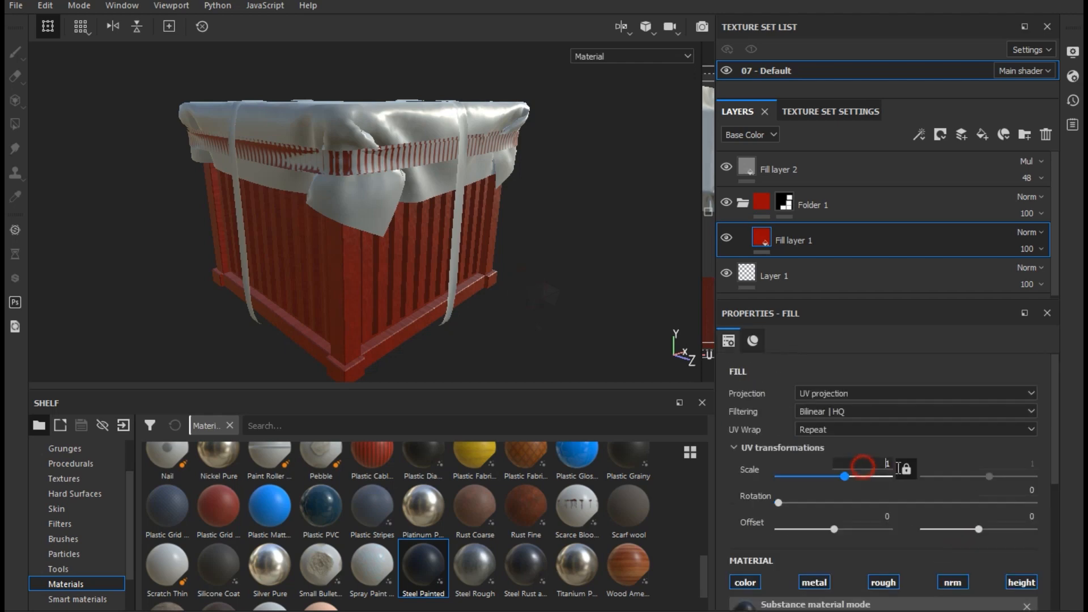
{"action": "left_click", "coordinate": [731, 468]}
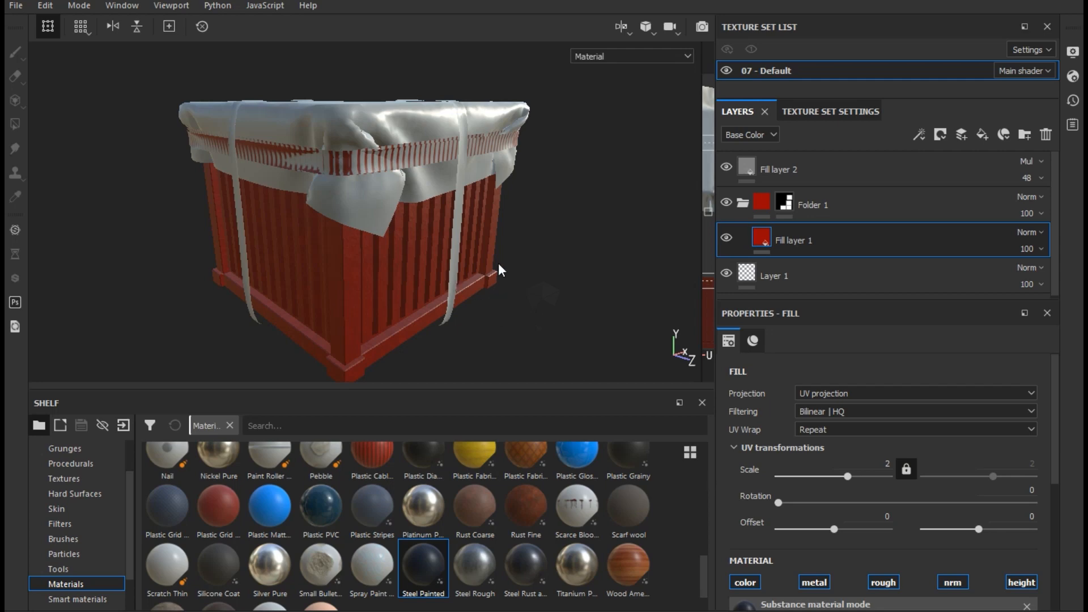
{"action": "mouse_move", "coordinate": [498, 272]}
{"action": "left_mouse_down", "text": "alt"}
{"action": "mouse_move", "coordinate": [444, 250]}
{"action": "mouse_move", "coordinate": [510, 257]}
{"action": "mouse_move", "coordinate": [524, 235]}
{"action": "mouse_move", "coordinate": [471, 266]}
{"action": "mouse_move", "coordinate": [487, 261]}
{"action": "left_mouse_up", "text": "alt"}
{"action": "scroll", "coordinate": [471, 267], "scroll_direction": "up", "scroll_amount": 6}
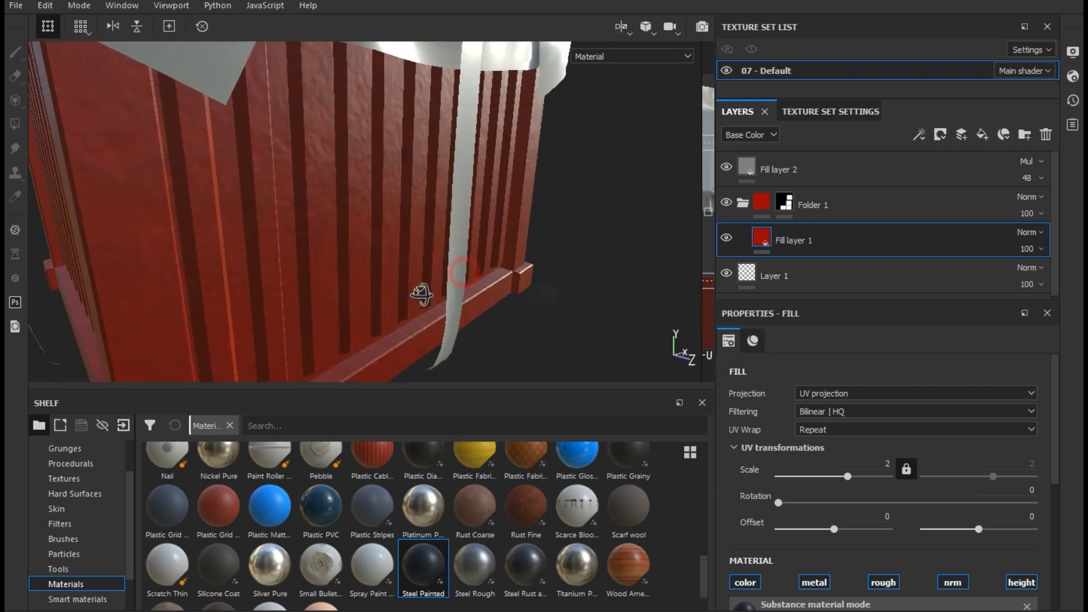
Step: Set the Rust amount of the Steel Painted material to 0.18
{"action": "scroll", "coordinate": [841, 526], "scroll_direction": "down", "scroll_amount": 5}
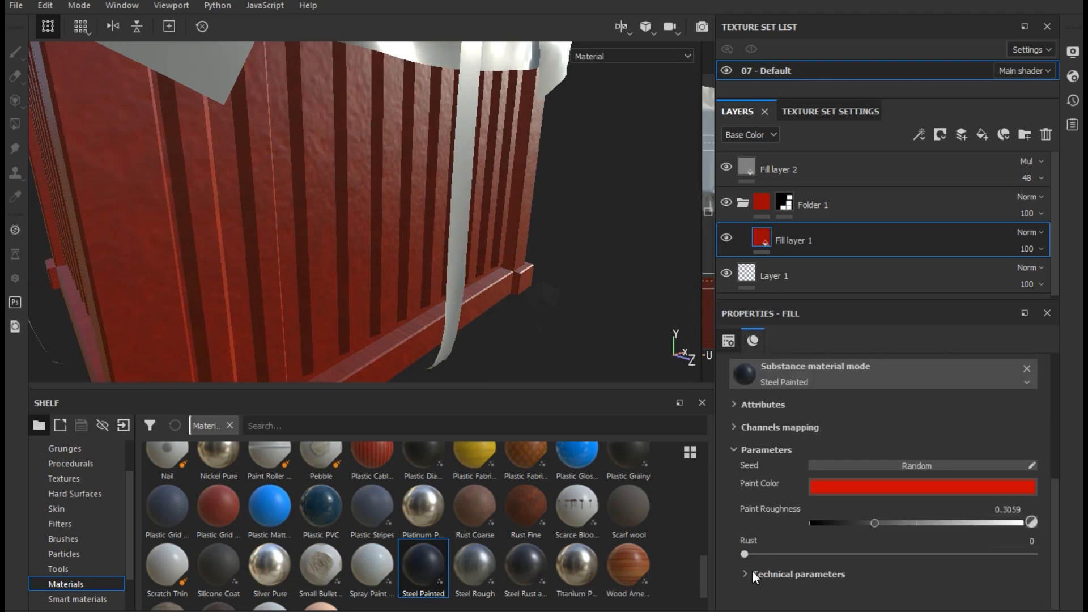
{"action": "left_click", "coordinate": [787, 554]}
{"action": "left_click", "coordinate": [821, 554]}
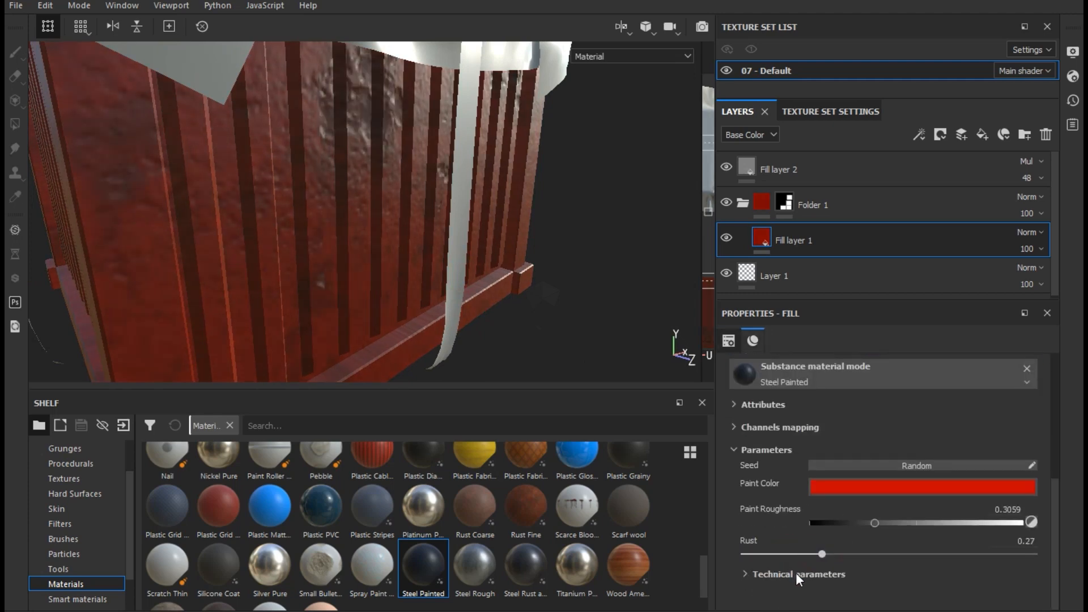
{"action": "left_click", "coordinate": [796, 554]}
Step: Raise the material's Normal Intensity to 3.05 in its technical parameters and check the relief on the crate
{"action": "left_click", "coordinate": [789, 574]}
{"action": "scroll", "coordinate": [787, 574], "scroll_direction": "down", "scroll_amount": 3}
{"action": "scroll", "coordinate": [787, 577], "scroll_direction": "down", "scroll_amount": 3}
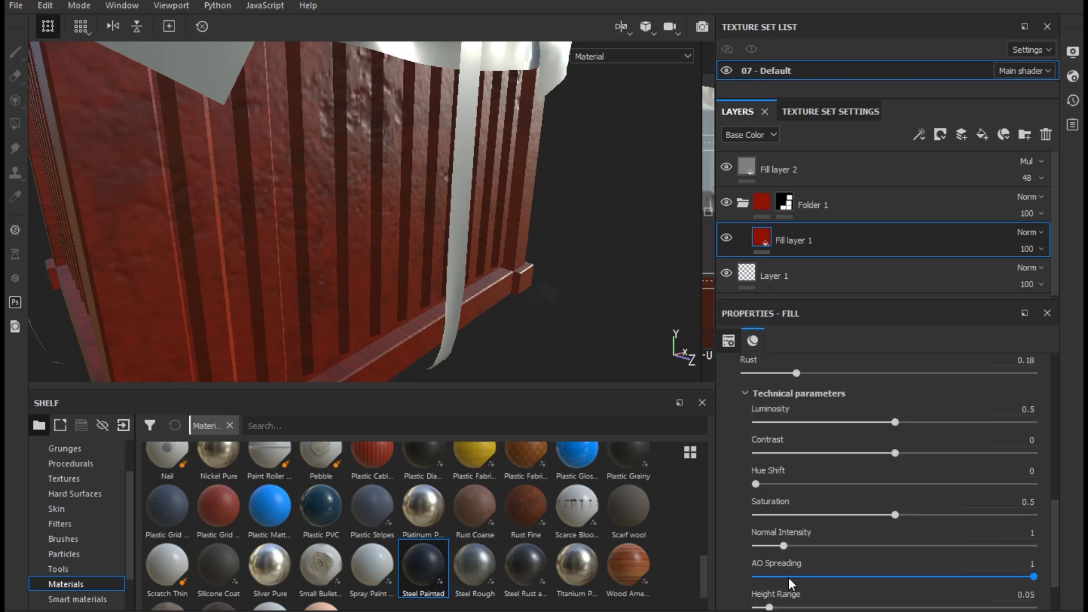
{"action": "left_click", "coordinate": [841, 500]}
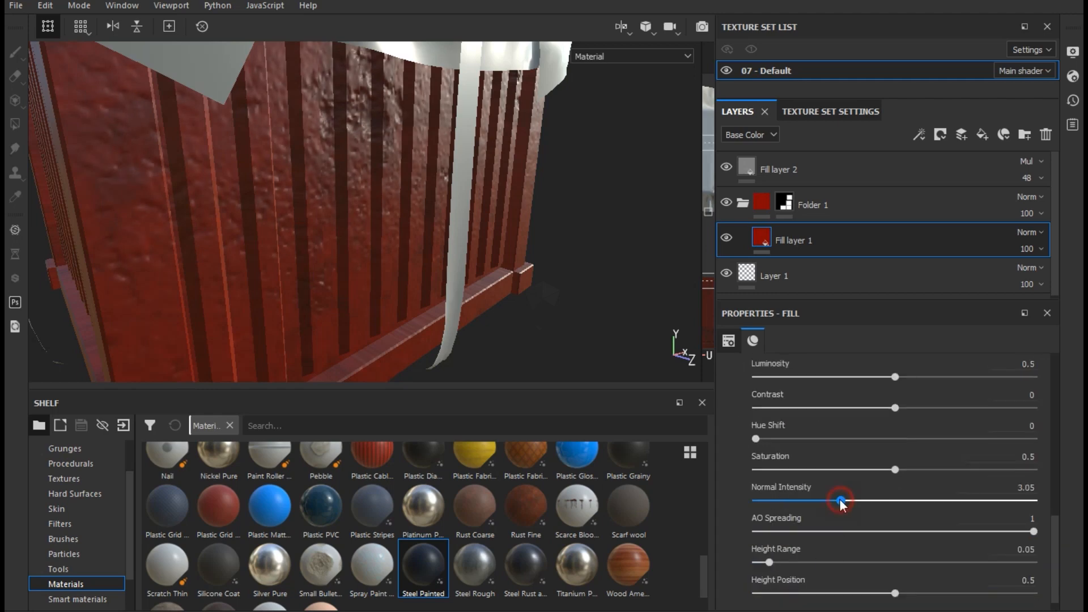
{"action": "scroll", "coordinate": [422, 311], "scroll_direction": "up", "scroll_amount": 2}
{"action": "scroll", "coordinate": [423, 310], "scroll_direction": "down", "scroll_amount": 3}
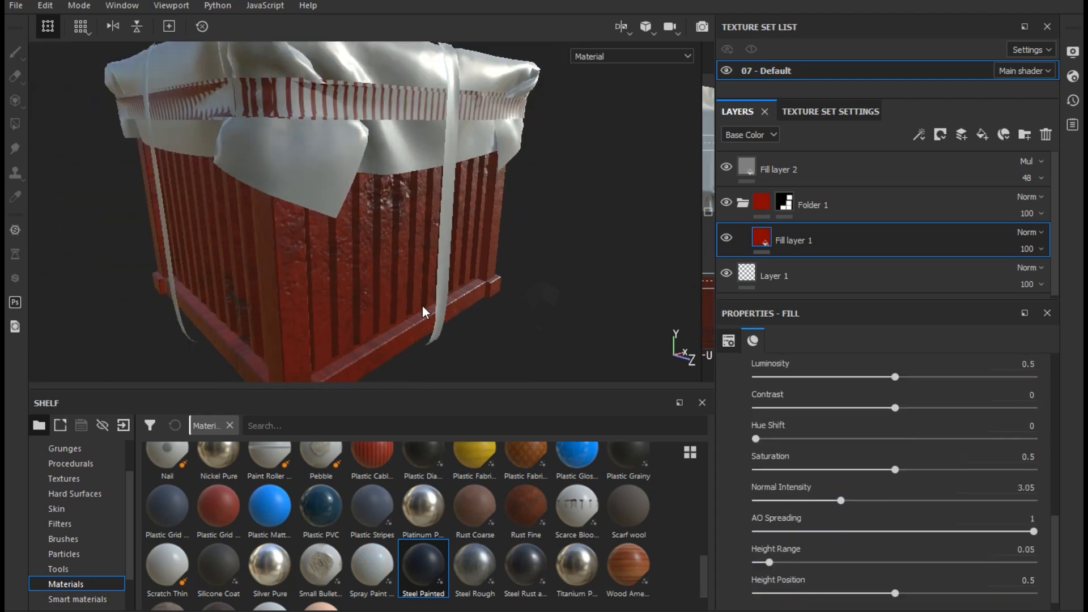
{"action": "mouse_move", "coordinate": [423, 311]}
{"action": "left_mouse_down", "text": "alt"}
{"action": "mouse_move", "coordinate": [460, 234]}
{"action": "mouse_move", "coordinate": [444, 263]}
{"action": "left_mouse_up", "text": "alt"}
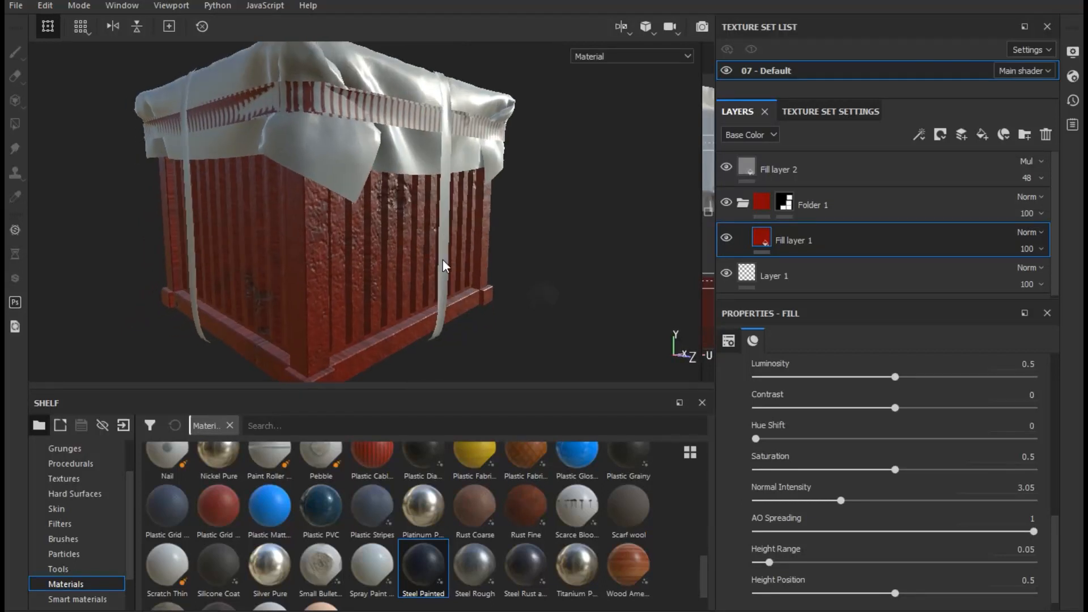
Step: Switch Fill layer 1 to tri-planar projection, hide the projection manipulator, and inspect the crate from different angles
{"action": "scroll", "coordinate": [845, 463], "scroll_direction": "up", "scroll_amount": 5}
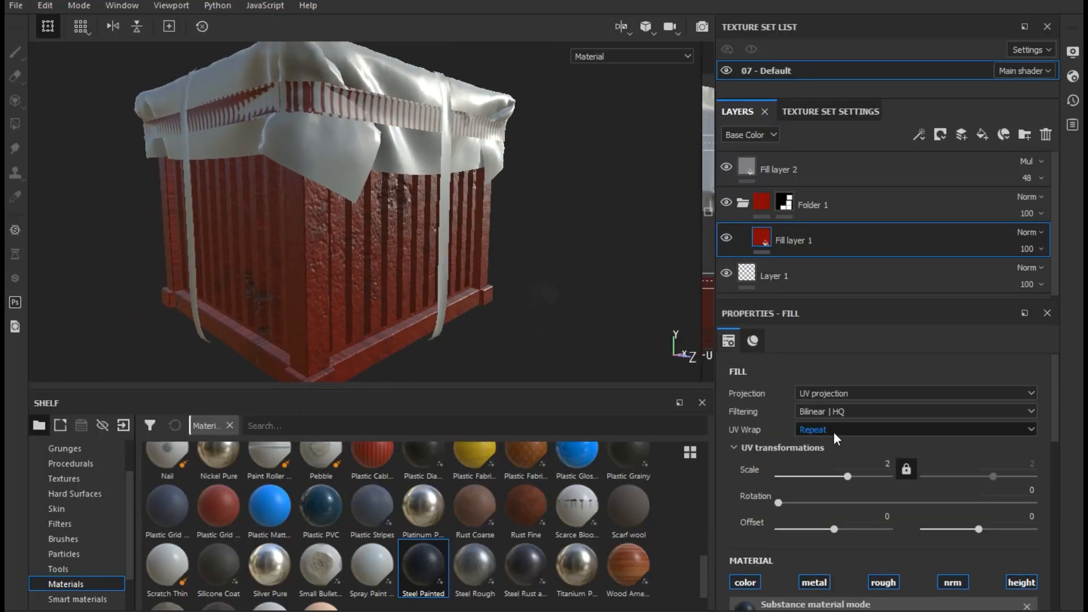
{"action": "left_click", "coordinate": [828, 392]}
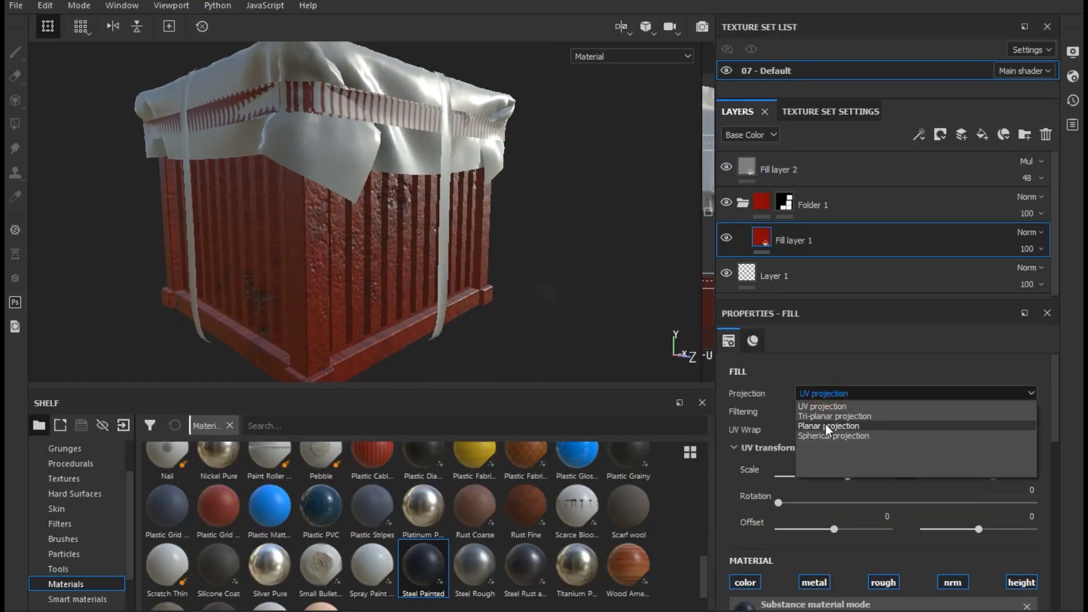
{"action": "left_click", "coordinate": [825, 415]}
{"action": "left_click_drag", "start_coordinate": [396, 293], "coordinate": [440, 314], "text": "alt"}
{"action": "left_click", "coordinate": [52, 23]}
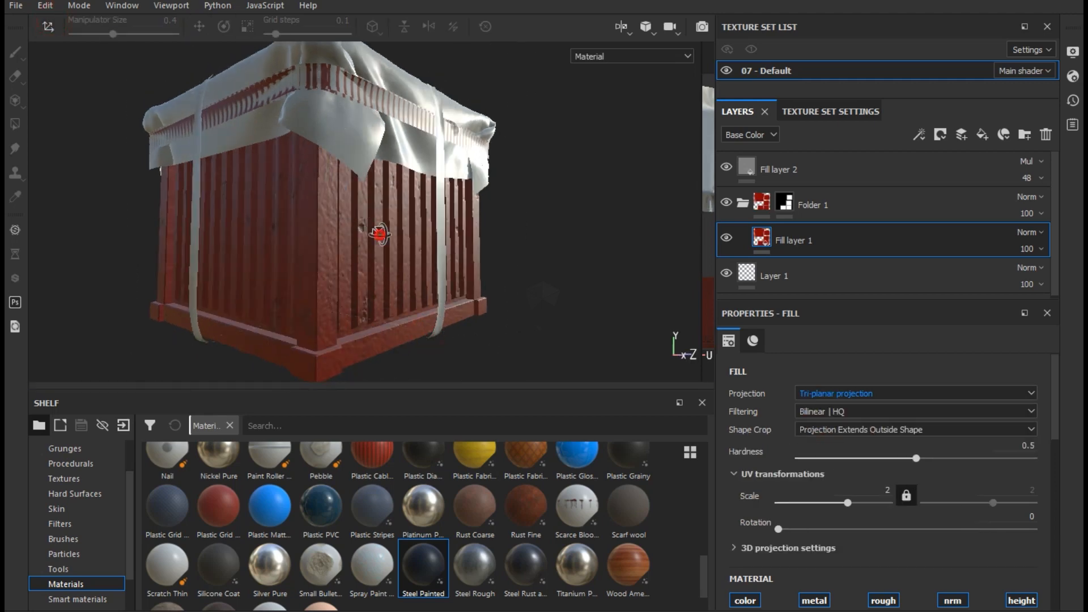
{"action": "left_click_drag", "start_coordinate": [376, 236], "coordinate": [417, 311], "text": "alt"}
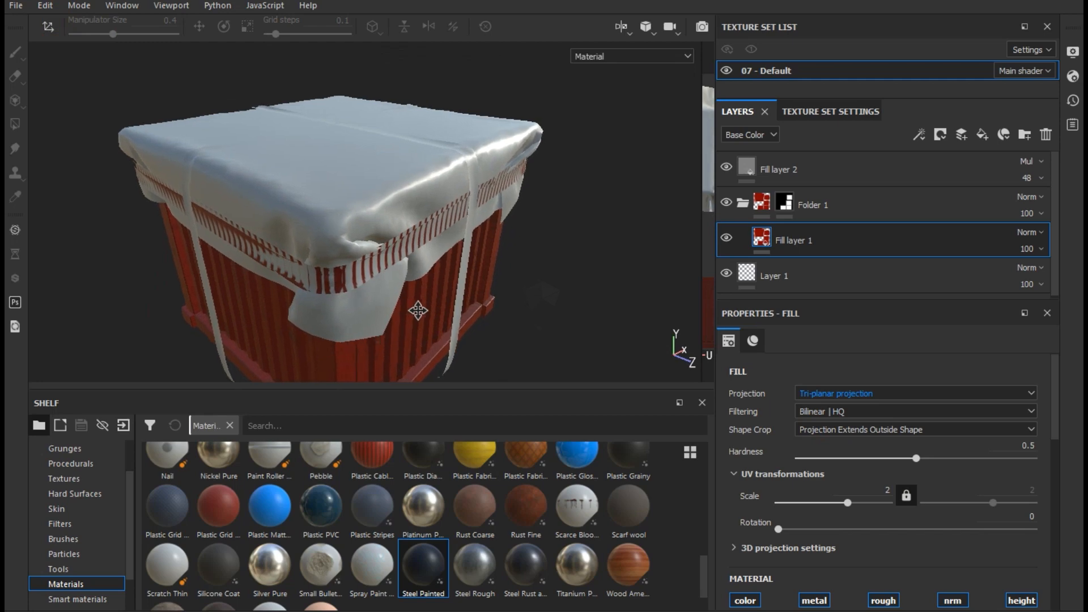
Step: Duplicate Folder 1, clear the duplicate's mask, and fill only the cloth cover into it
{"action": "key", "text": "f"}
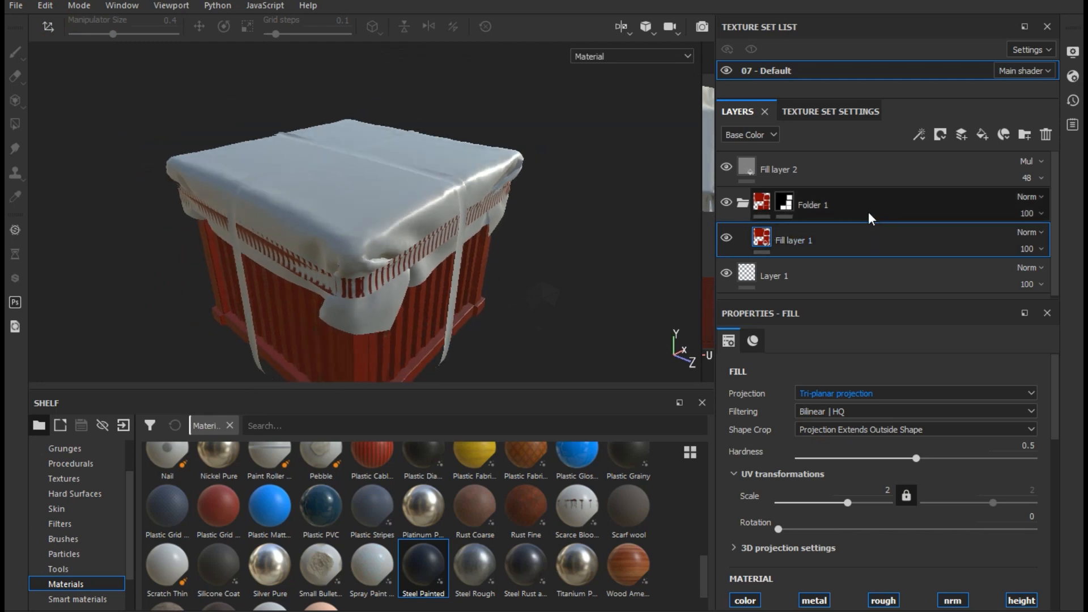
{"action": "right_click", "coordinate": [865, 207]}
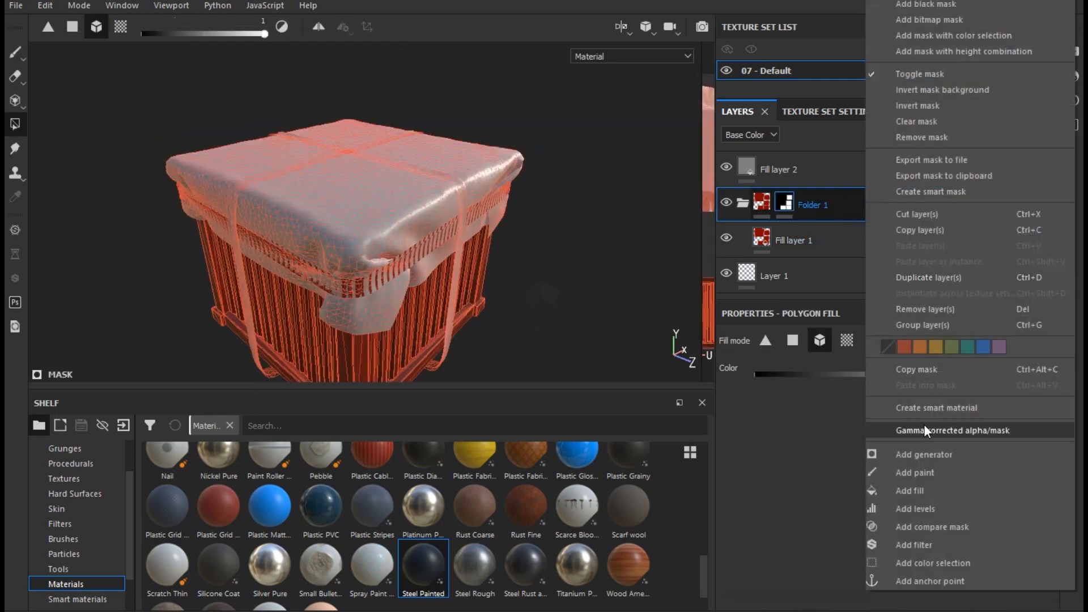
{"action": "left_click", "coordinate": [932, 282]}
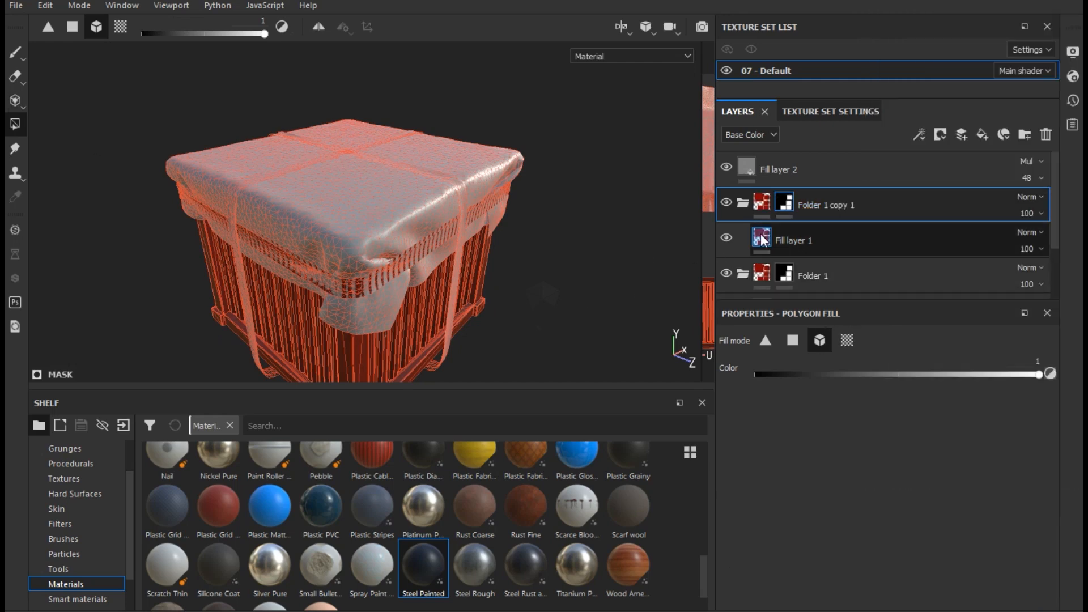
{"action": "right_click", "coordinate": [794, 204]}
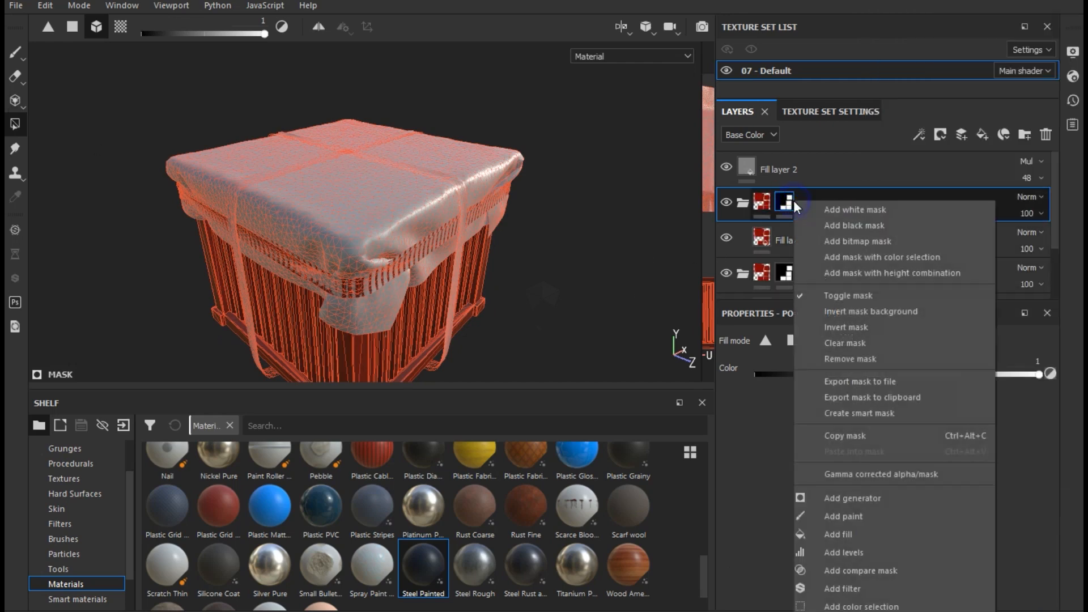
{"action": "left_click", "coordinate": [845, 342]}
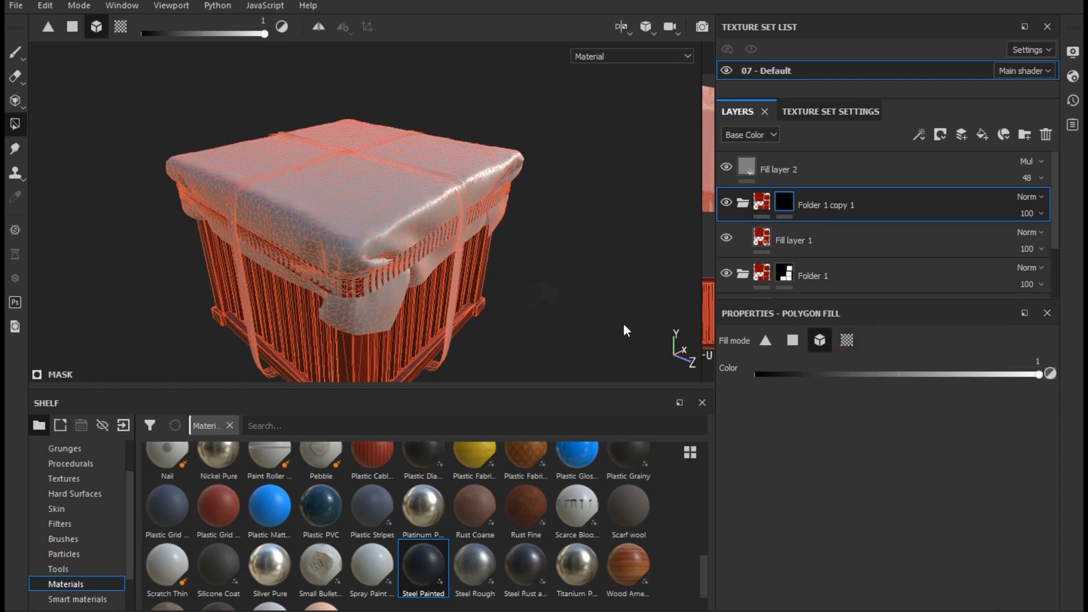
{"action": "left_click", "coordinate": [396, 236]}
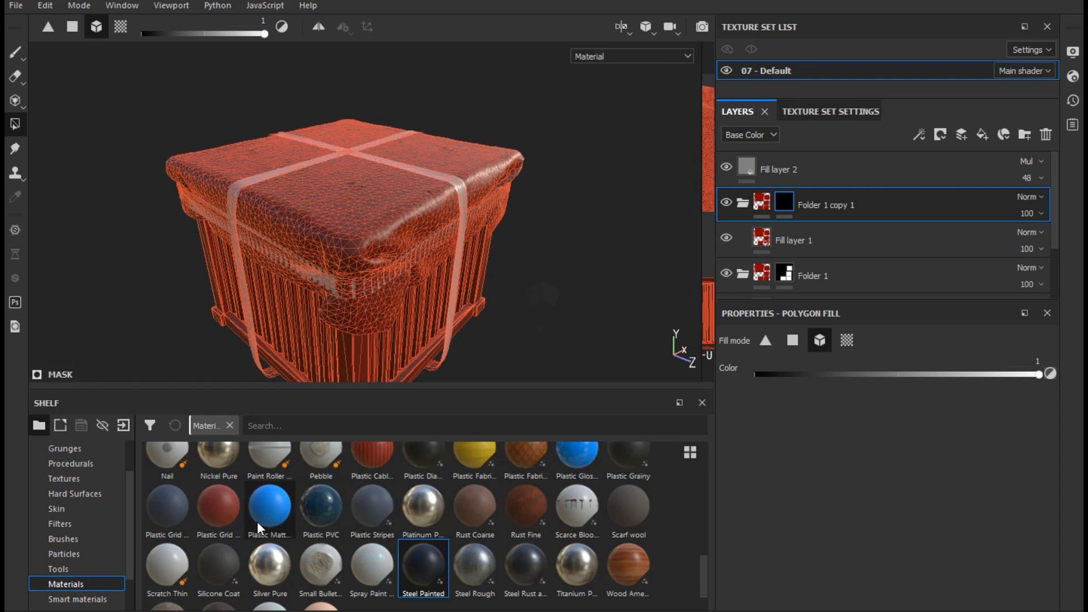
Step: Try the matte blue plastic on the cloth folder's Fill layer 1, and replace it with the Plastic Fabric Bands material
{"action": "left_click_drag", "start_coordinate": [257, 521], "coordinate": [790, 244]}
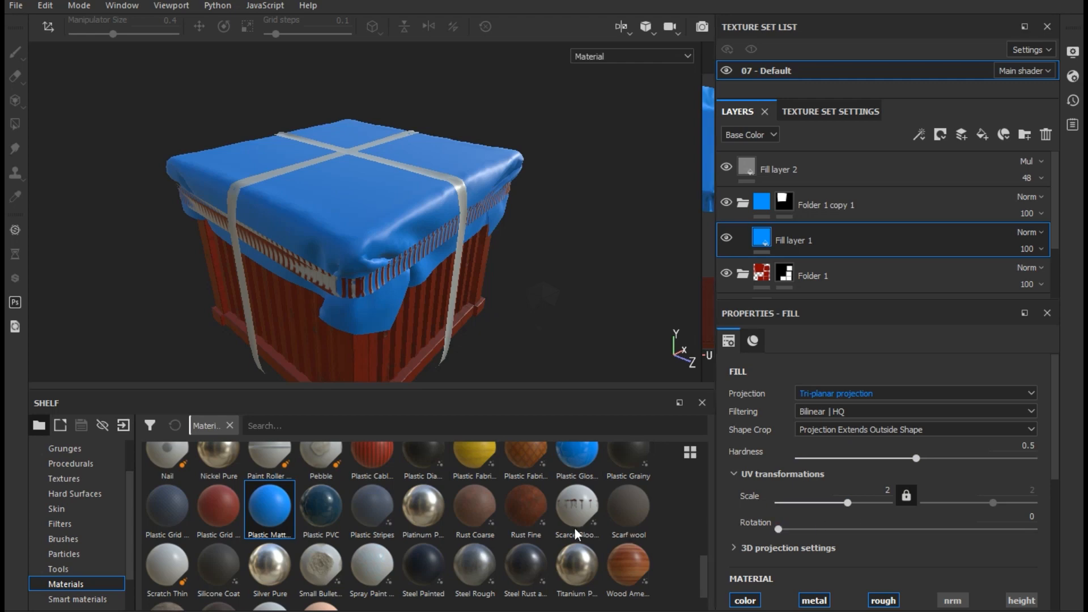
{"action": "scroll", "coordinate": [553, 528], "scroll_direction": "up", "scroll_amount": 3}
{"action": "scroll", "coordinate": [553, 528], "scroll_direction": "up", "scroll_amount": 5}
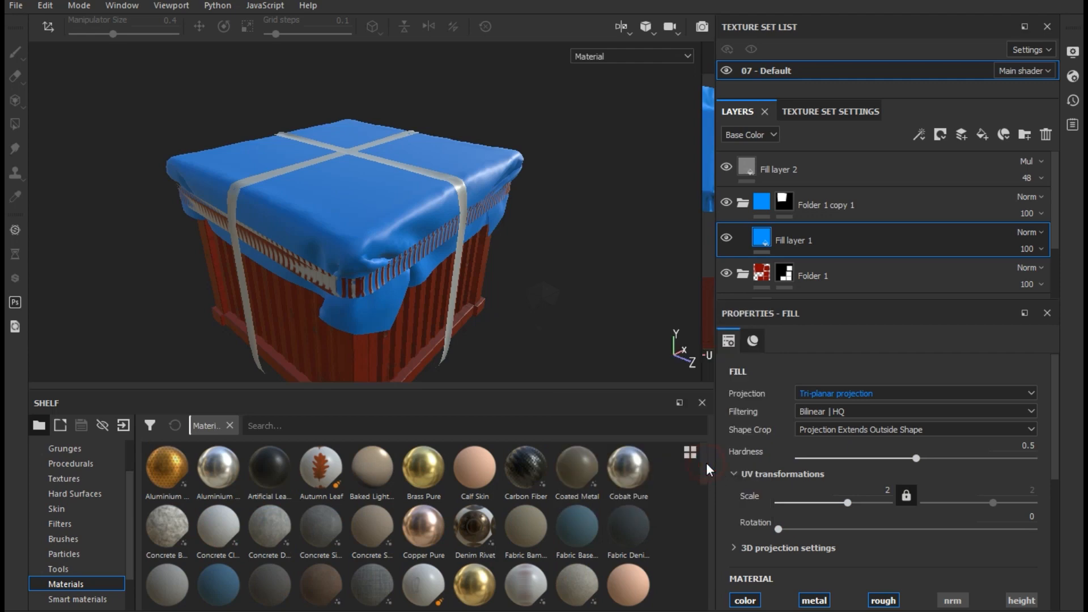
{"action": "left_click_drag", "start_coordinate": [706, 471], "coordinate": [702, 551]}
{"action": "left_click", "coordinate": [517, 522]}
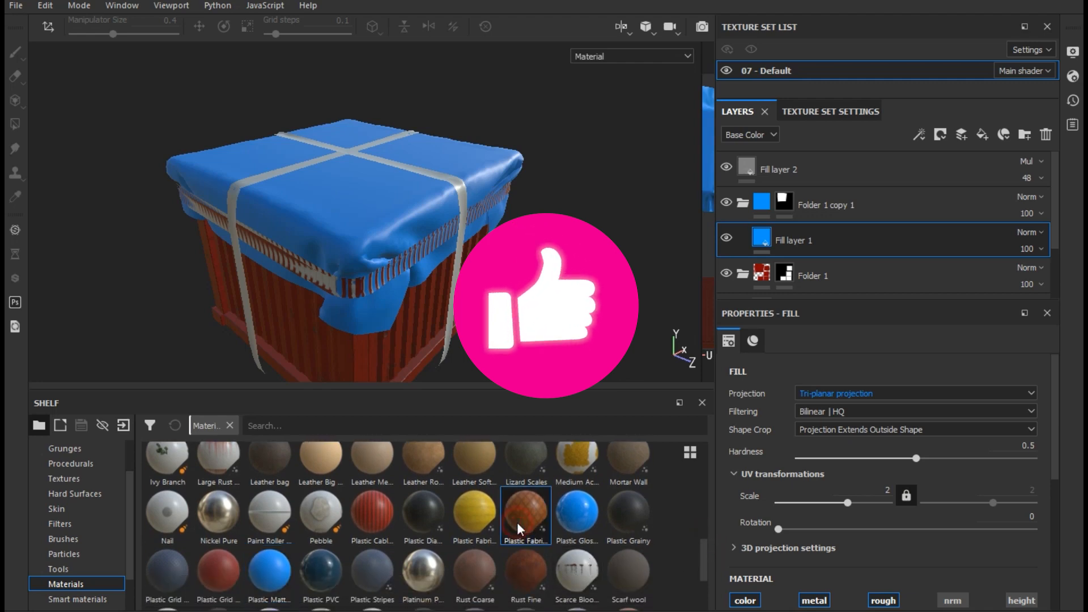
{"action": "left_click", "coordinate": [490, 519]}
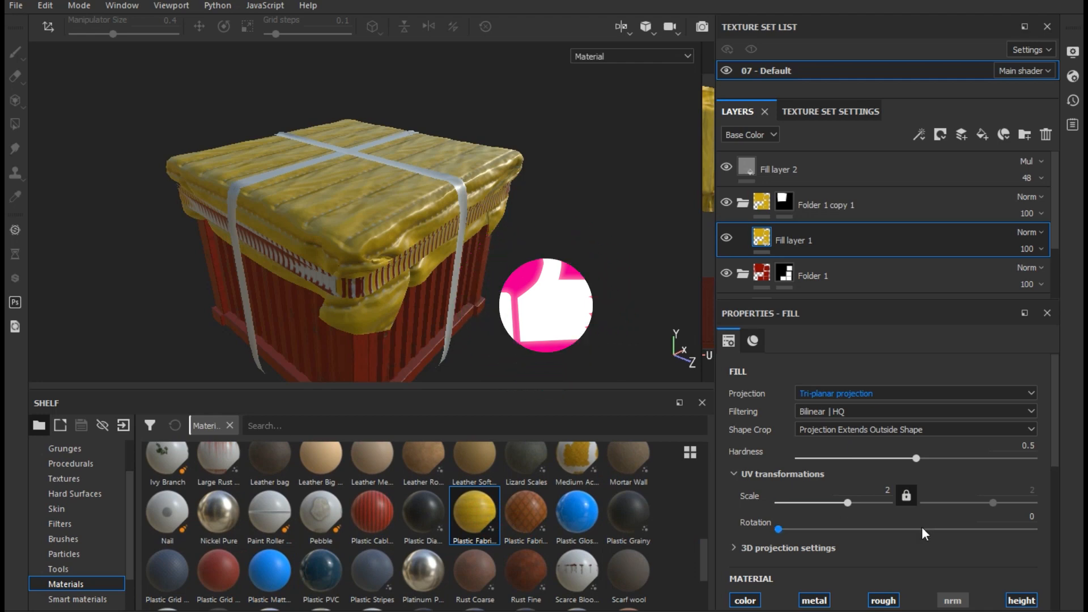
Step: Enable the normal channel of the cloth material and set its color to blue, RGB 0.034, 0.362, 0.719
{"action": "scroll", "coordinate": [871, 547], "scroll_direction": "down", "scroll_amount": 3}
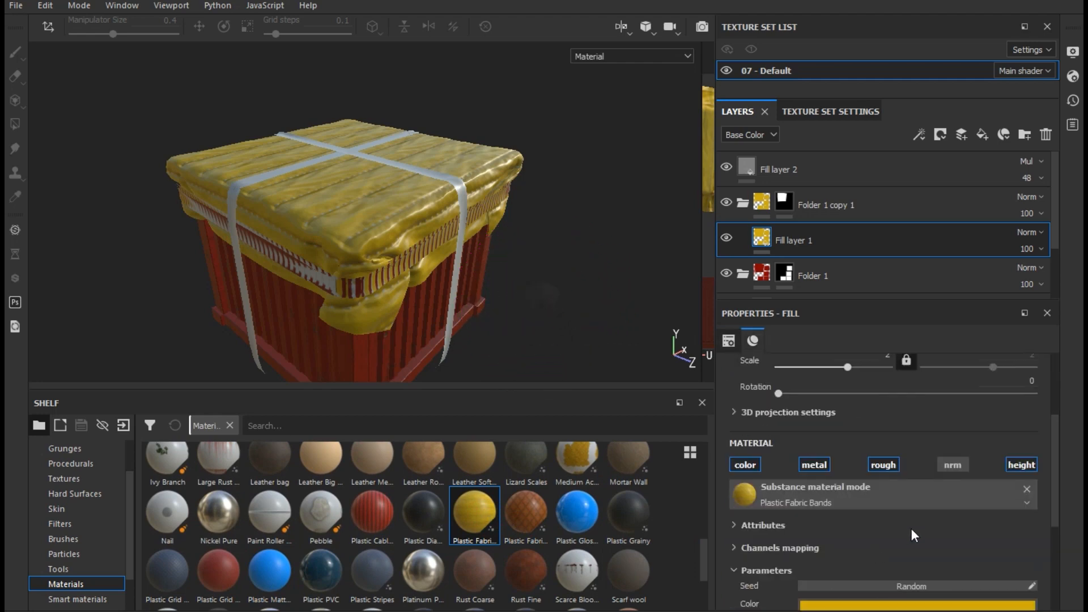
{"action": "left_click", "coordinate": [954, 465]}
{"action": "left_click", "coordinate": [830, 604]}
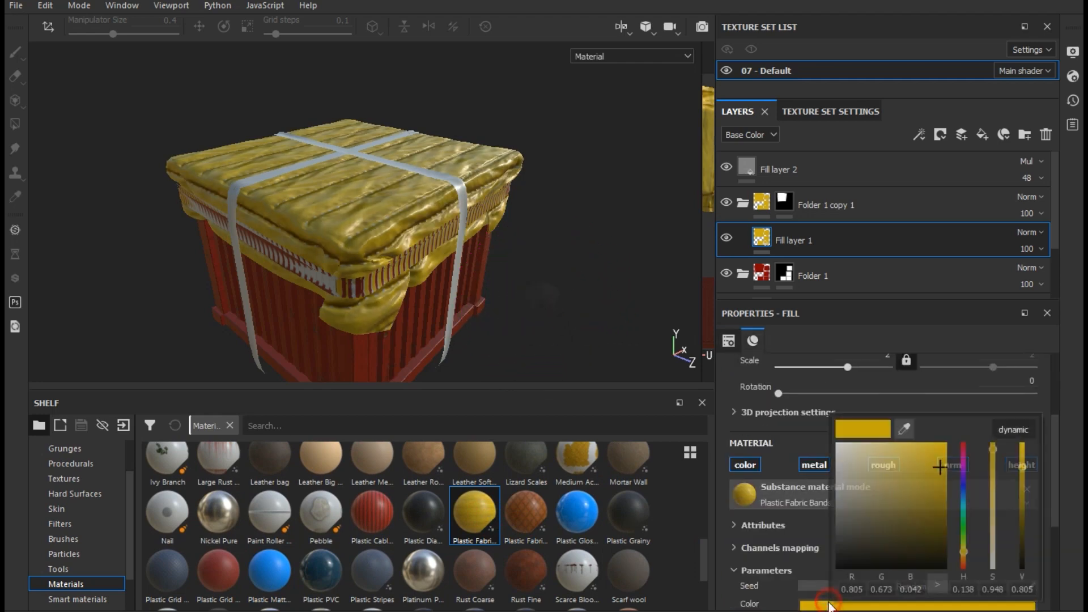
{"action": "left_click", "coordinate": [962, 494]}
{"action": "left_click_drag", "start_coordinate": [961, 495], "coordinate": [962, 496]}
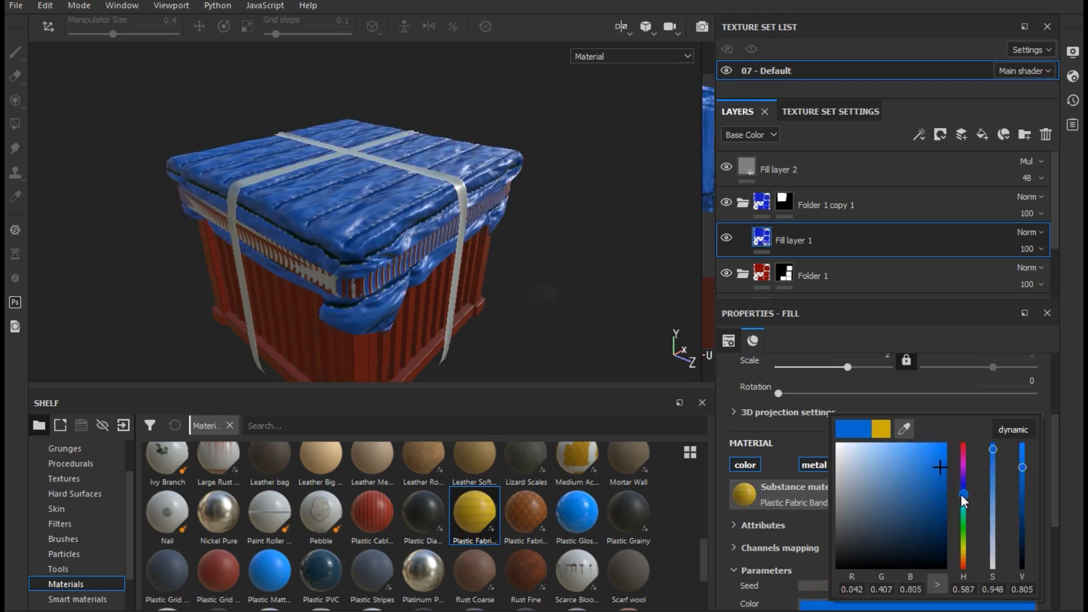
{"action": "left_click", "coordinate": [943, 479]}
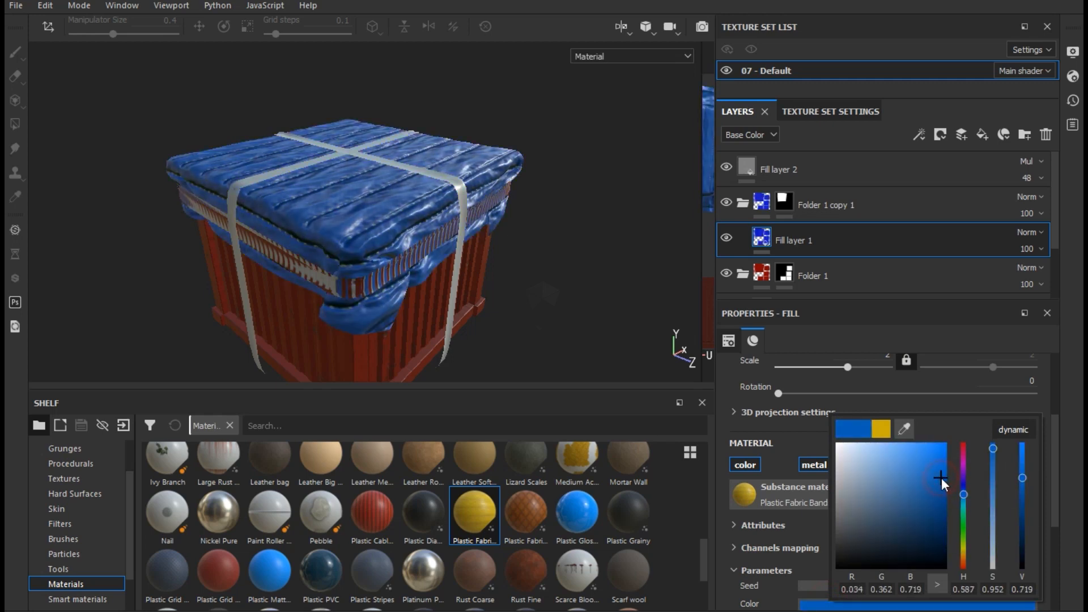
{"action": "left_click", "coordinate": [540, 296]}
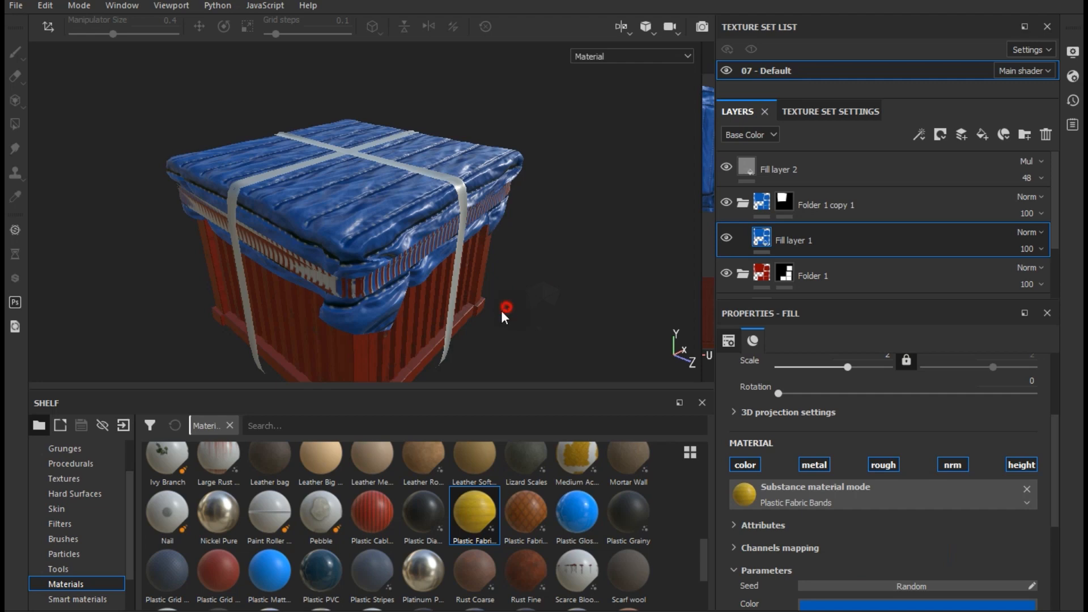
Step: Check the cloth from a lower angle and duplicate the cloth folder, Folder 1 copy 1
{"action": "left_click_drag", "start_coordinate": [489, 269], "coordinate": [526, 306], "text": "alt"}
{"action": "middle_click_drag", "start_coordinate": [481, 323], "coordinate": [477, 290], "text": "alt"}
{"action": "left_click", "coordinate": [829, 217]}
{"action": "right_click", "coordinate": [828, 215]}
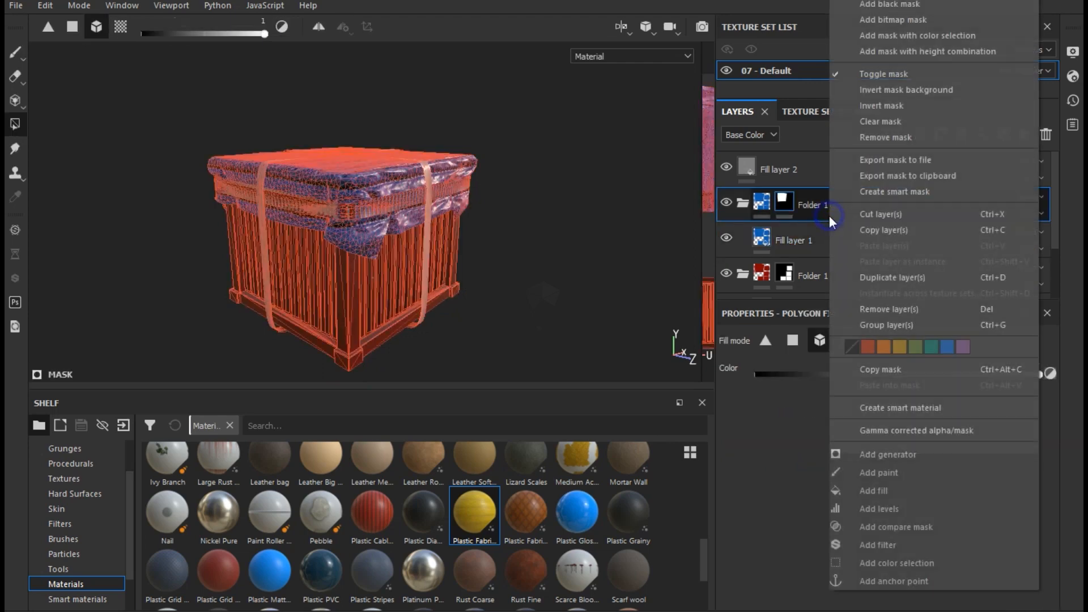
{"action": "left_click", "coordinate": [891, 277]}
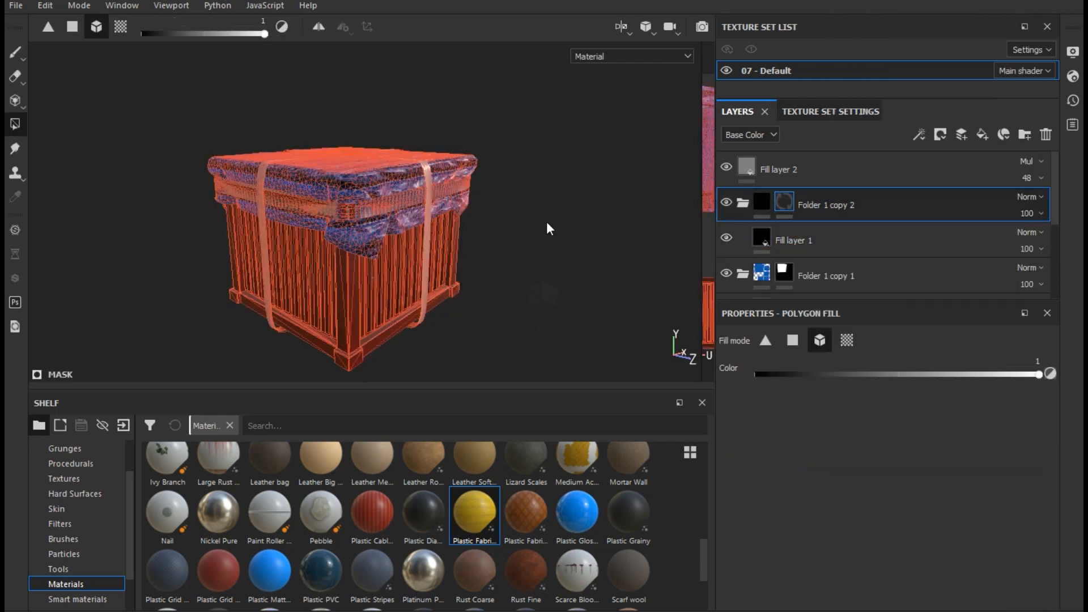
Step: Clear the mask of Folder 1 copy 2, fill both straps into it, and switch to the paint brush to inspect the crate
{"action": "right_click", "coordinate": [803, 200]}
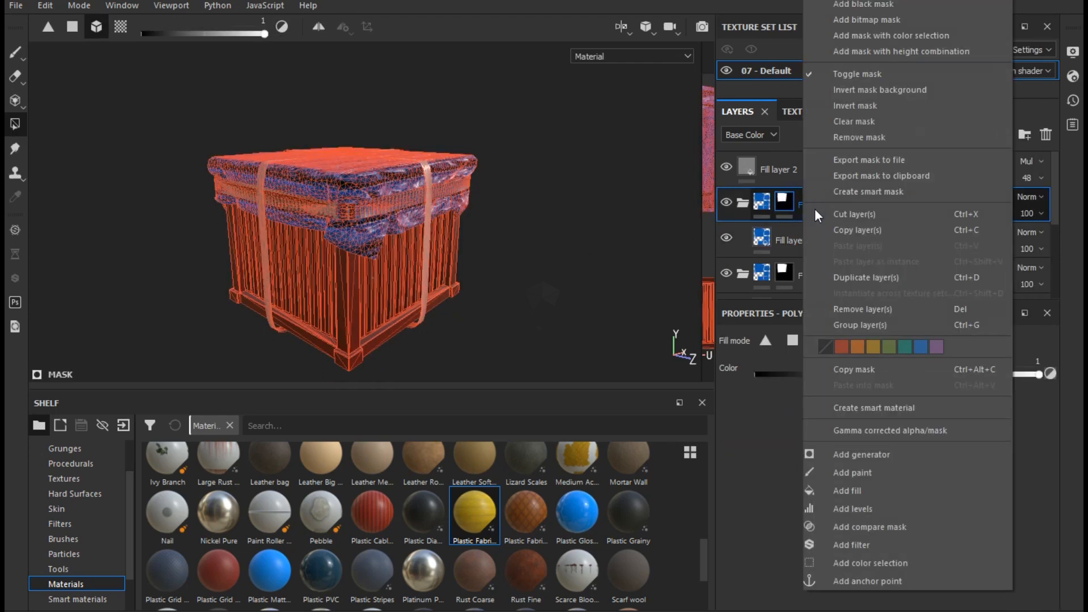
{"action": "left_click", "coordinate": [878, 121]}
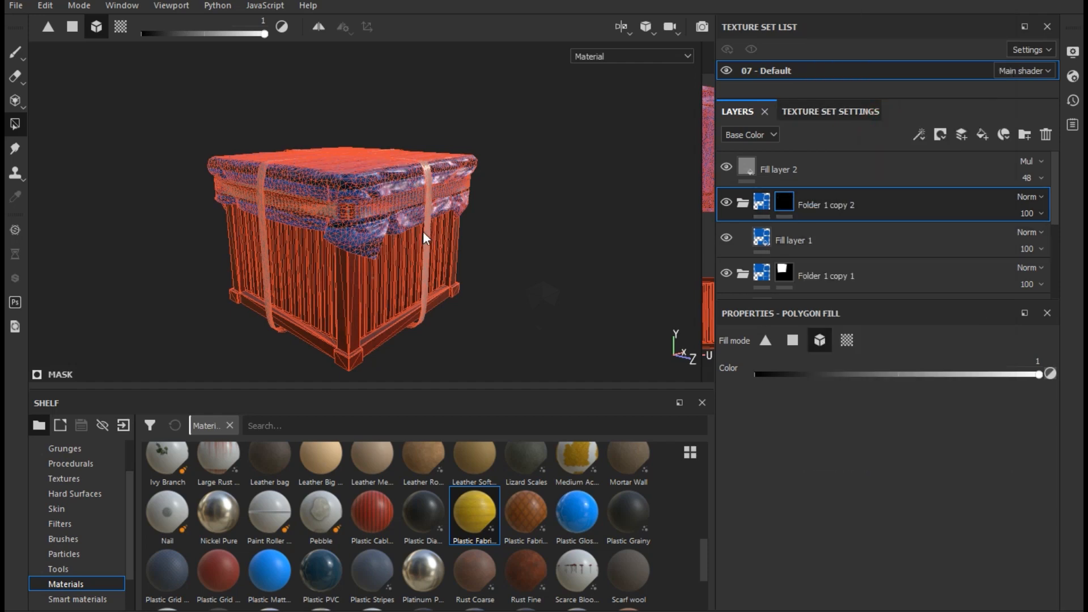
{"action": "left_click", "coordinate": [426, 247]}
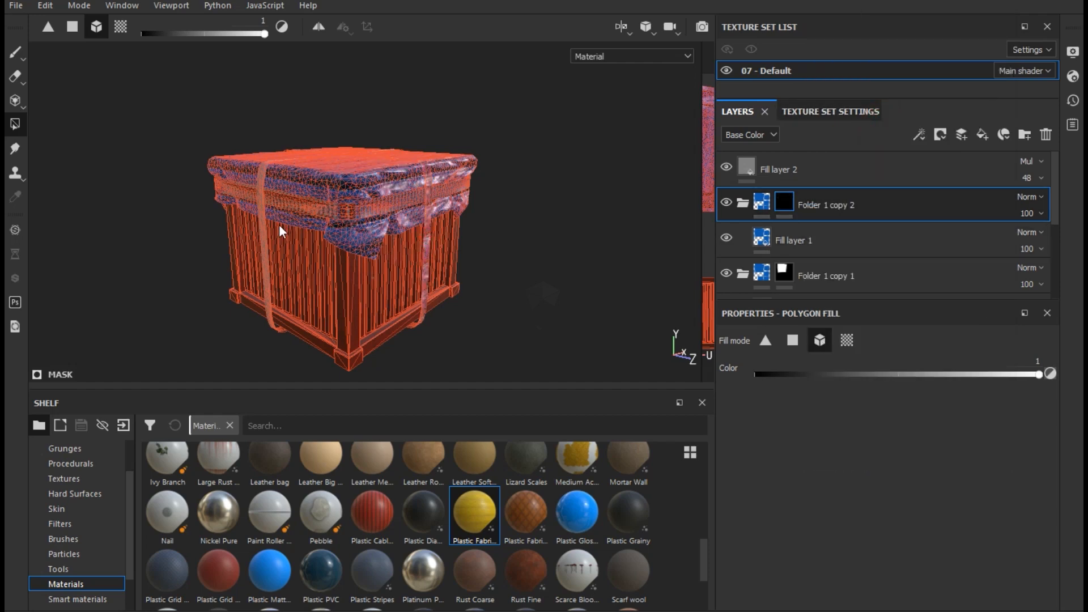
{"action": "left_click", "coordinate": [260, 221]}
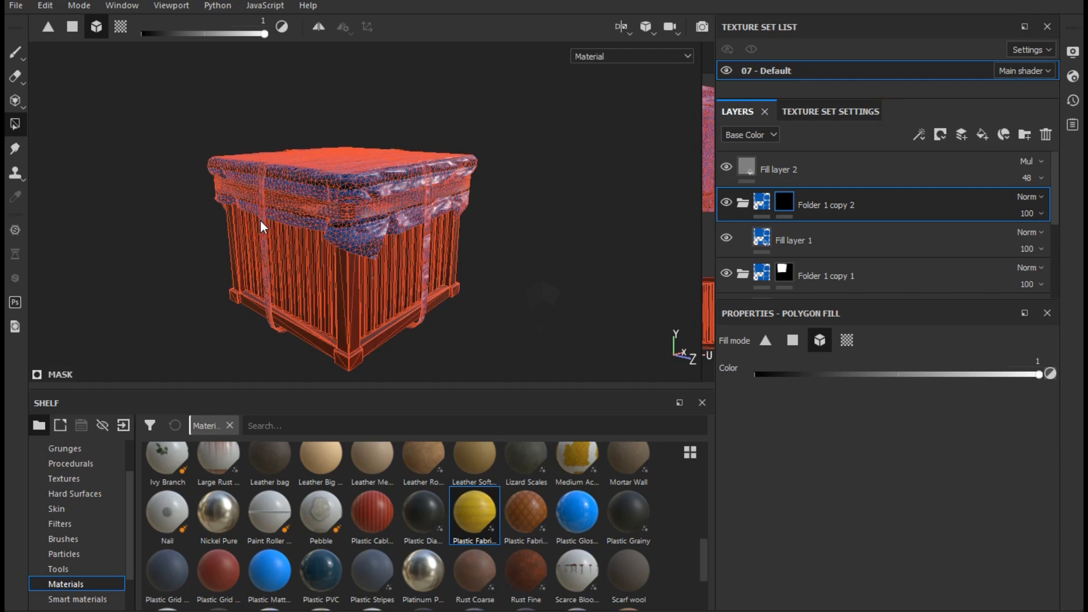
{"action": "right_click", "coordinate": [475, 235]}
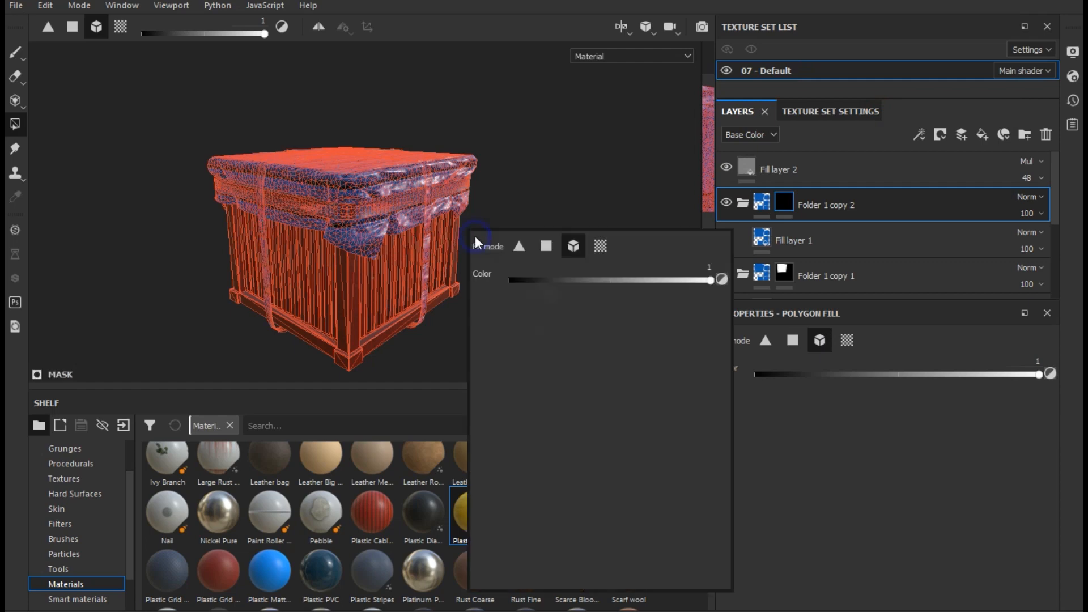
{"action": "left_click", "coordinate": [16, 51]}
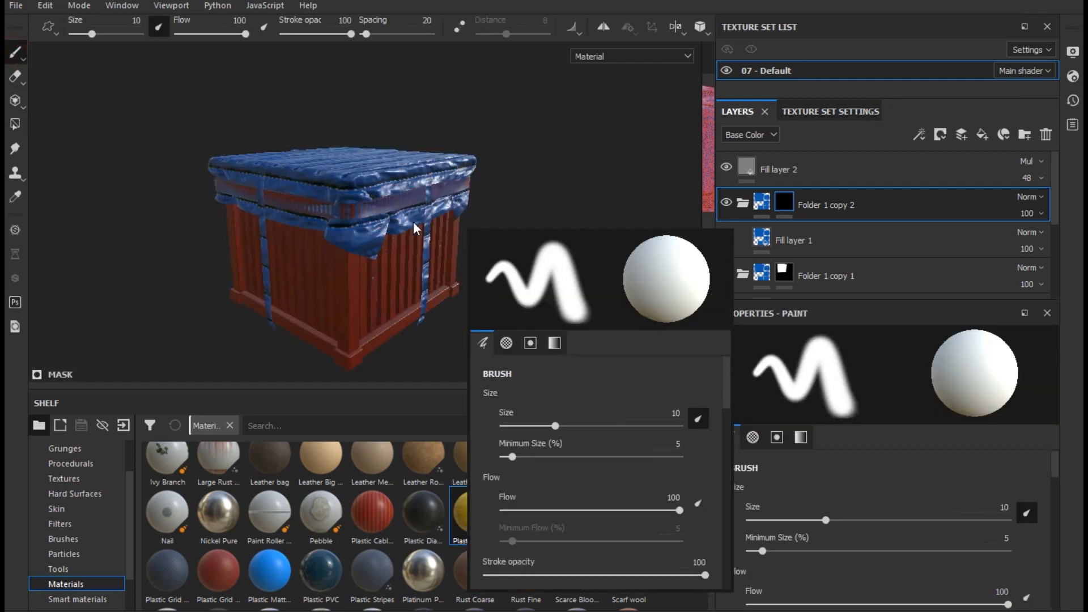
{"action": "right_click_drag", "start_coordinate": [514, 197], "coordinate": [568, 226], "text": "alt"}
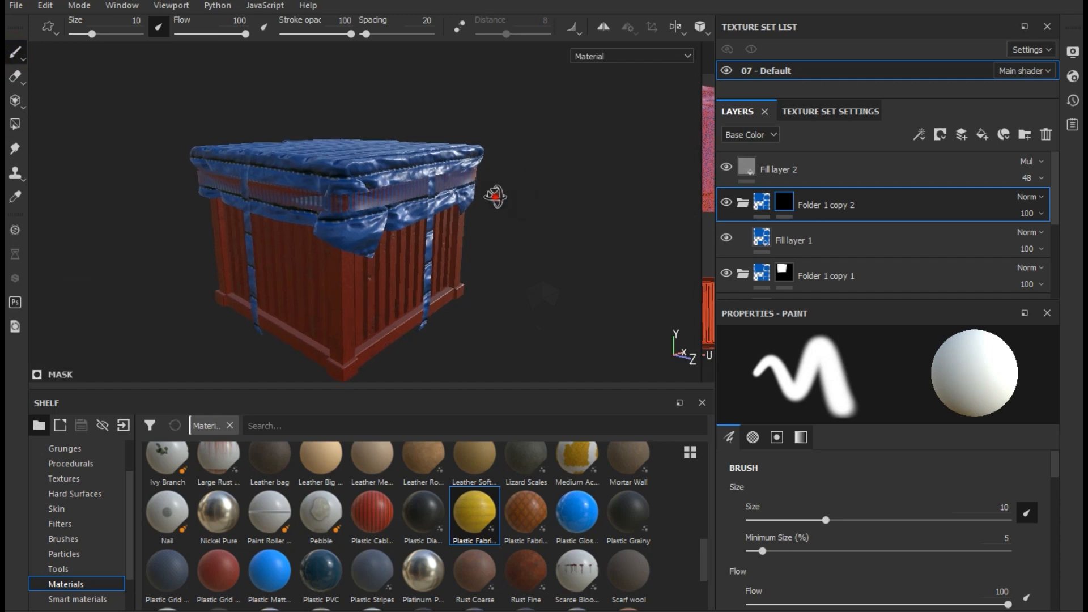
{"action": "left_click_drag", "start_coordinate": [496, 196], "coordinate": [492, 218], "text": "alt"}
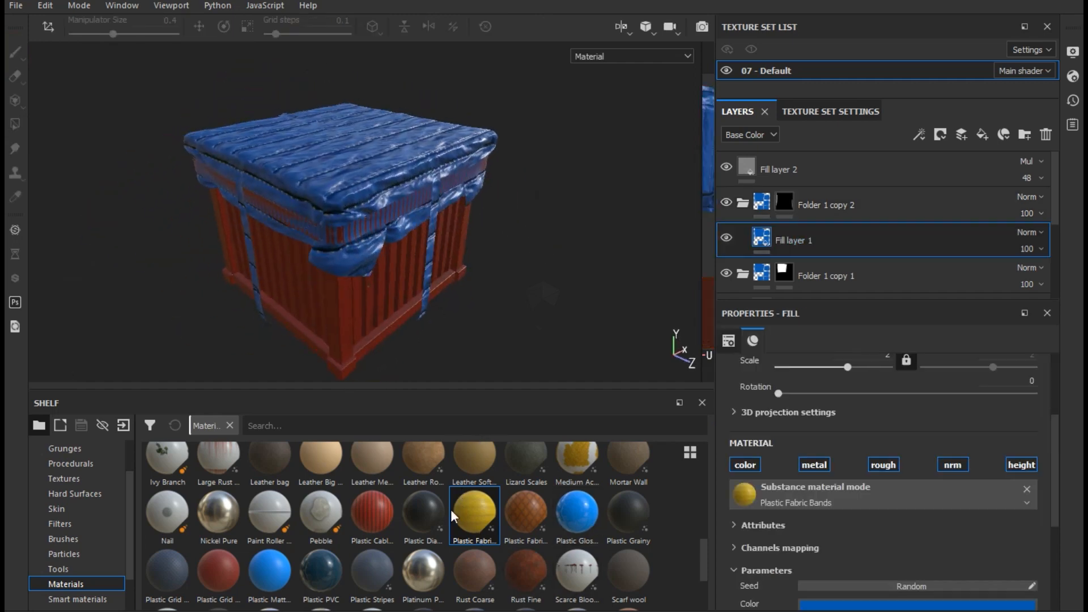
Step: Try Plastic Diamond on the straps' Fill layer 1, replace it with Artificial Leather, and compare the crate with Fill layer 2 hidden and shown
{"action": "left_click", "coordinate": [435, 510]}
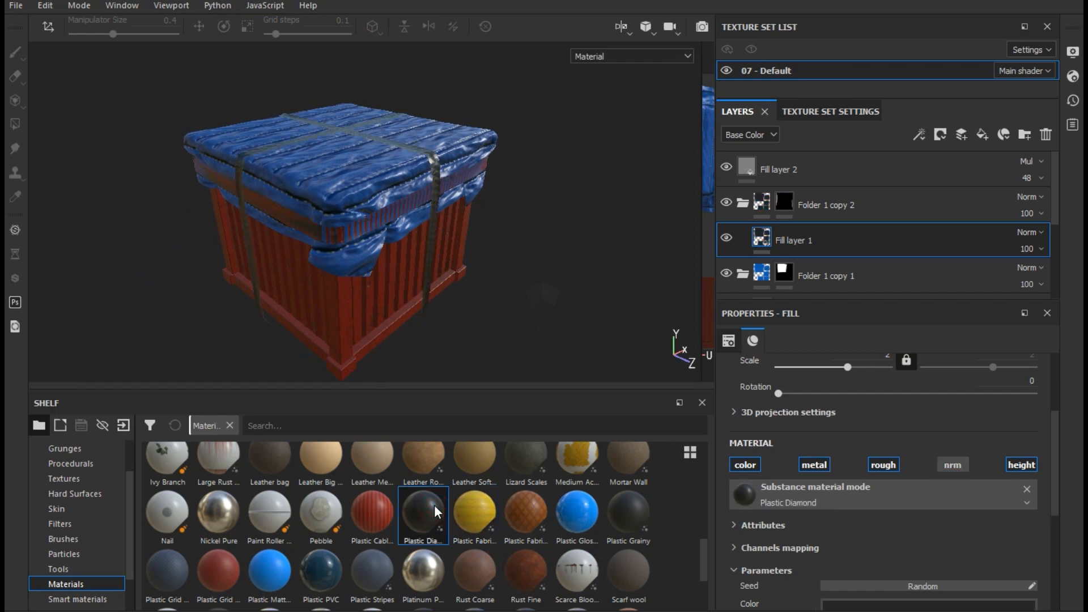
{"action": "scroll", "coordinate": [434, 504], "scroll_direction": "up", "scroll_amount": 5}
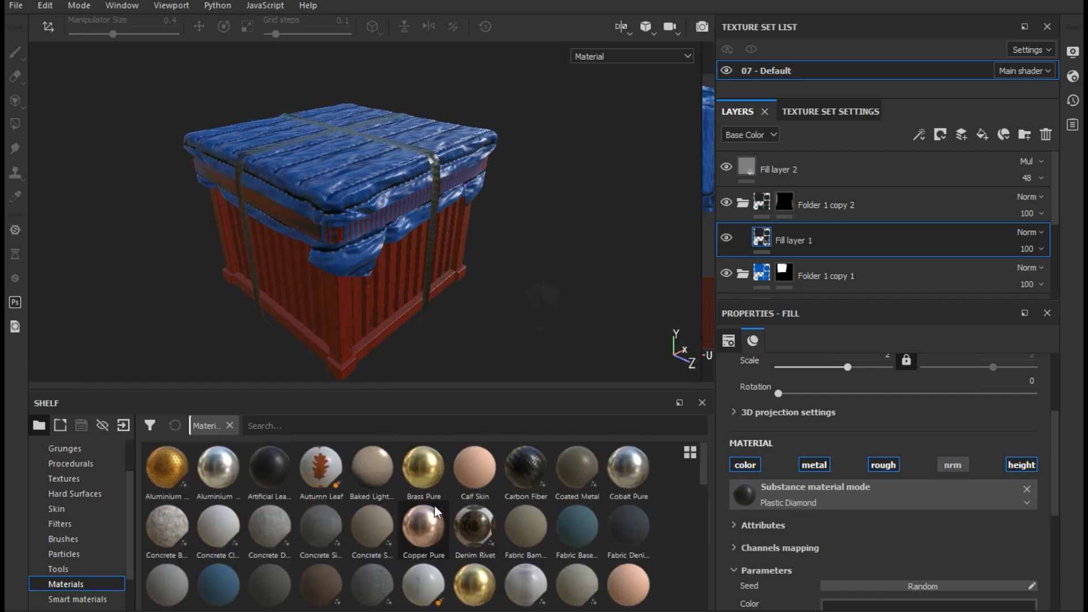
{"action": "left_click", "coordinate": [255, 499]}
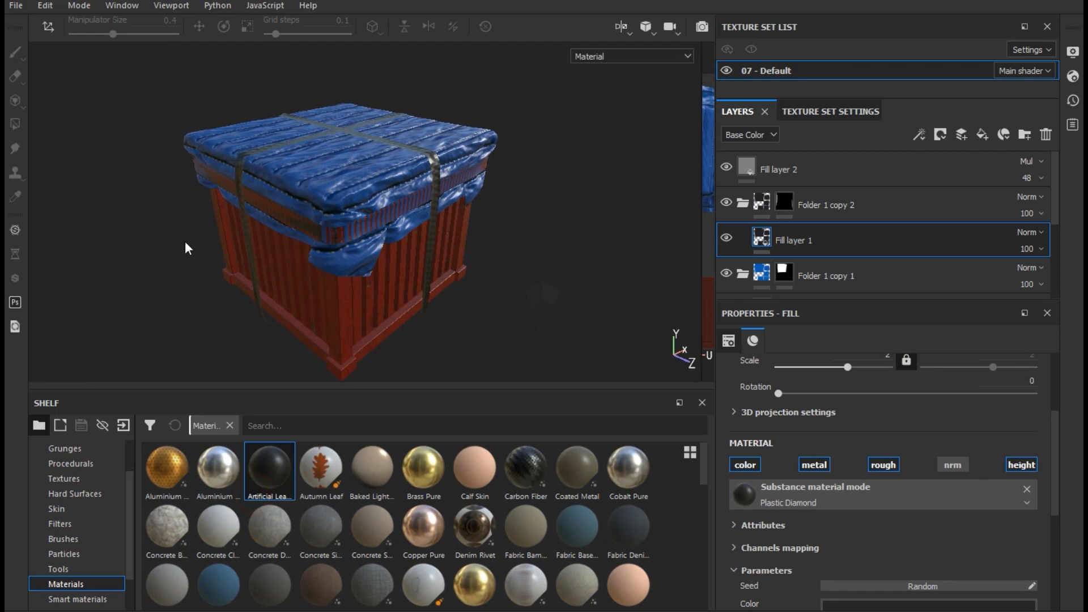
{"action": "left_click_drag", "start_coordinate": [452, 270], "coordinate": [426, 255], "text": "alt"}
{"action": "scroll", "coordinate": [430, 259], "scroll_direction": "up", "scroll_amount": 3}
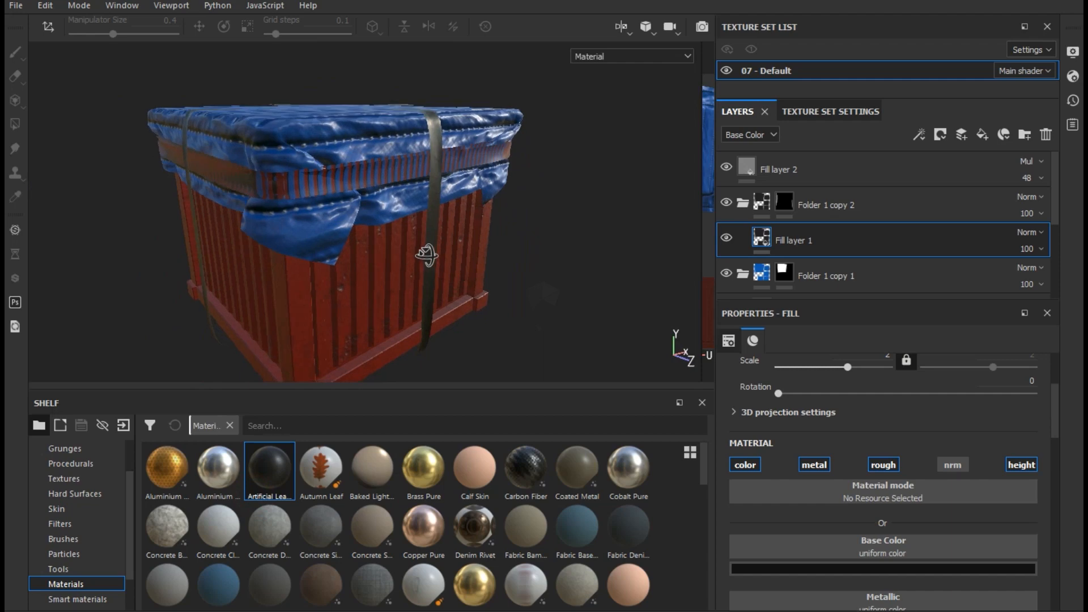
{"action": "left_click", "coordinate": [727, 168]}
{"action": "left_click", "coordinate": [728, 168]}
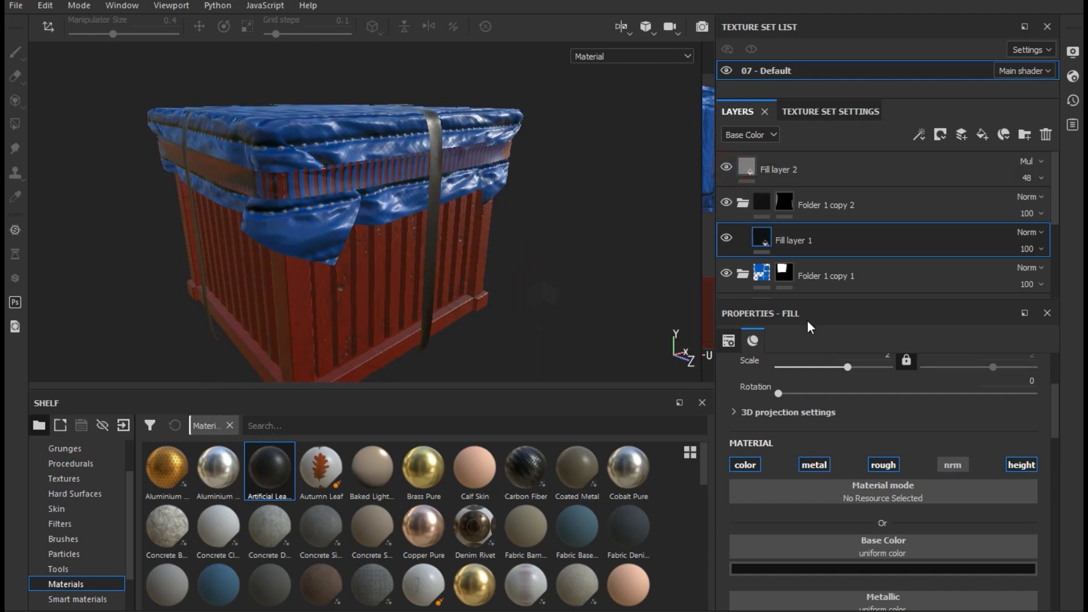
Step: Assign the project's Curvature map to the empty ambient occlusion slot of the texture set's mesh maps
{"action": "left_click", "coordinate": [796, 112]}
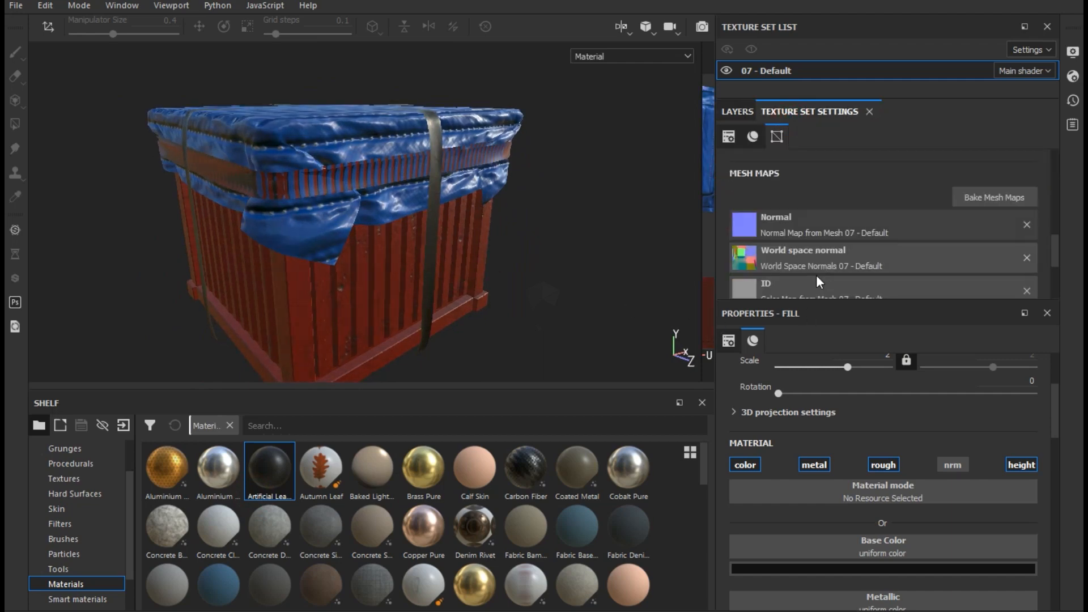
{"action": "scroll", "coordinate": [816, 274], "scroll_direction": "down", "scroll_amount": 2}
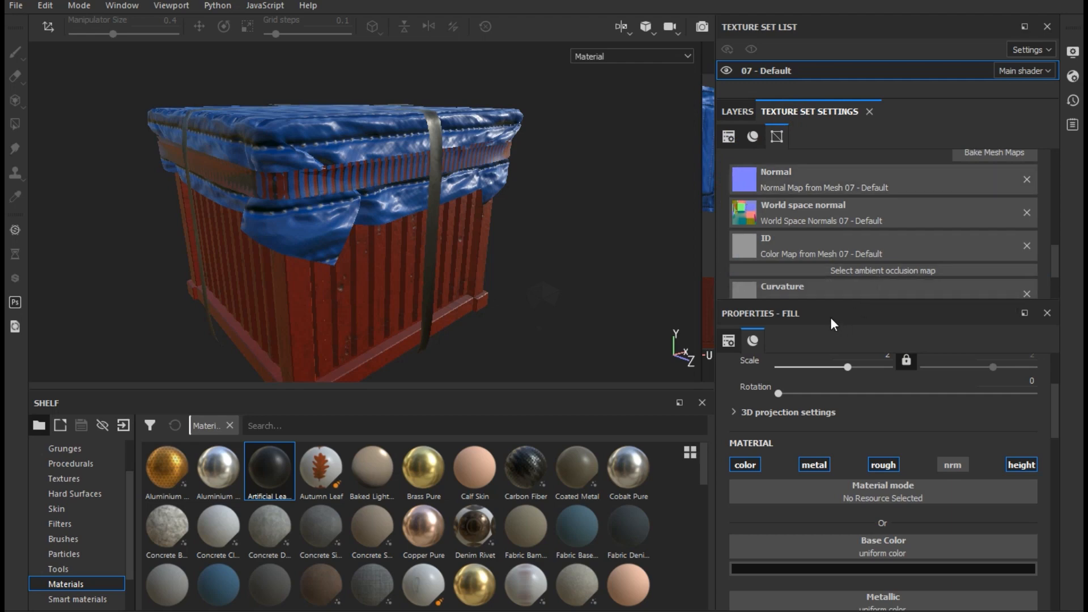
{"action": "left_click_drag", "start_coordinate": [816, 303], "coordinate": [791, 422]}
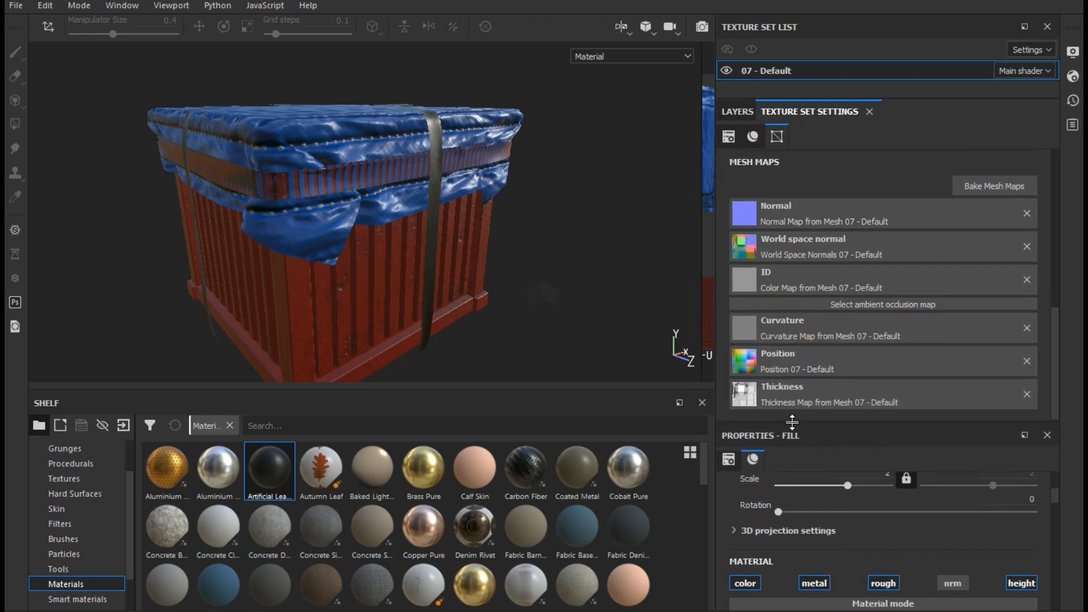
{"action": "left_click", "coordinate": [932, 302]}
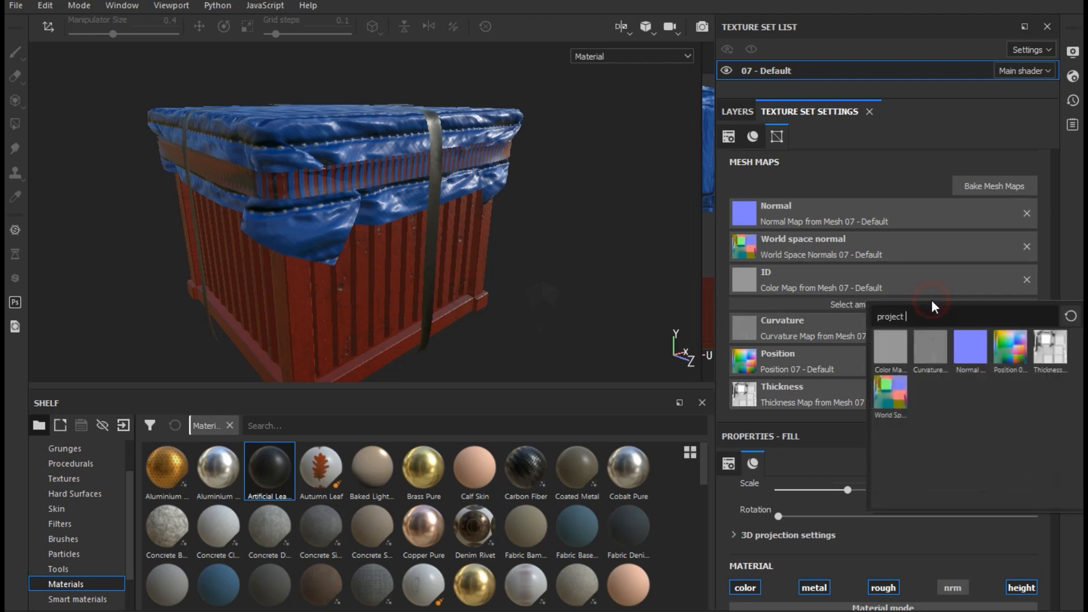
{"action": "left_click", "coordinate": [932, 359]}
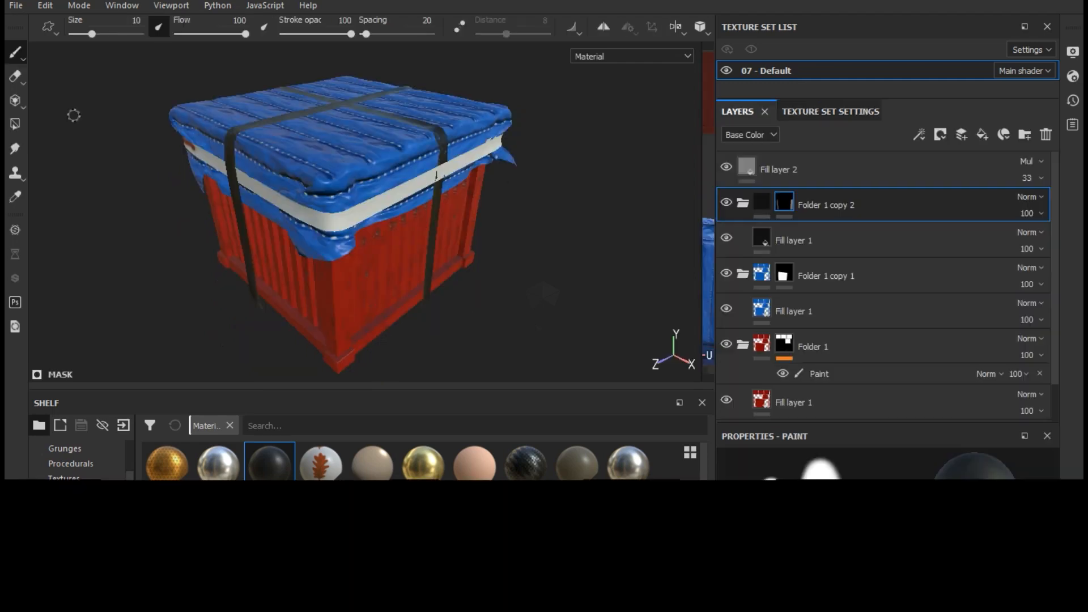
Step: Fill the horizontal belt around the cloth into the mask of Folder 1 copy 2, using Polygon Fill's mesh mode with color value 1
{"action": "left_click", "coordinate": [15, 124]}
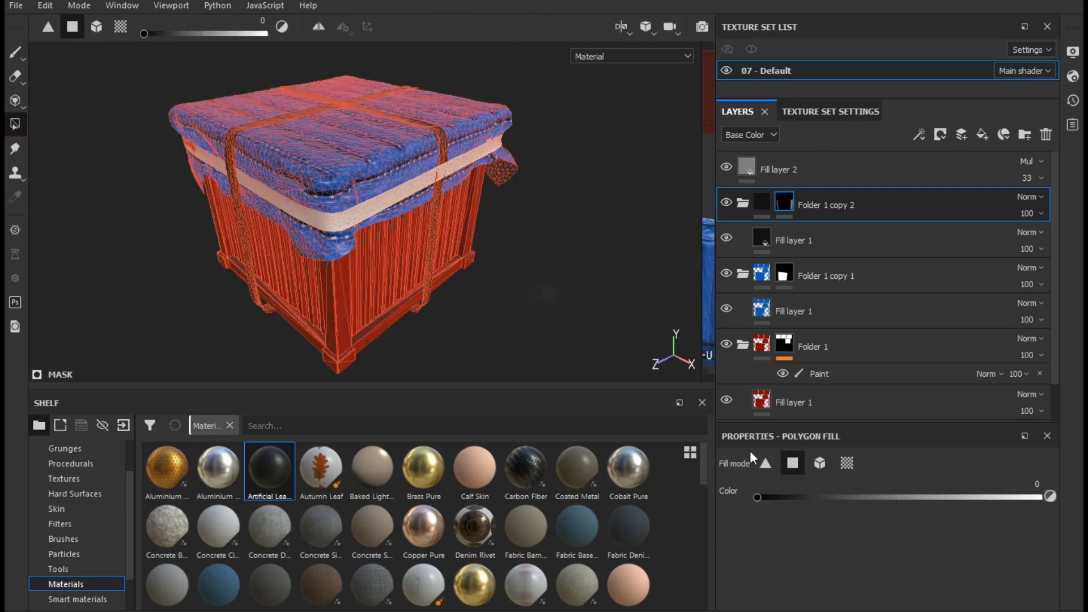
{"action": "left_click", "coordinate": [818, 463]}
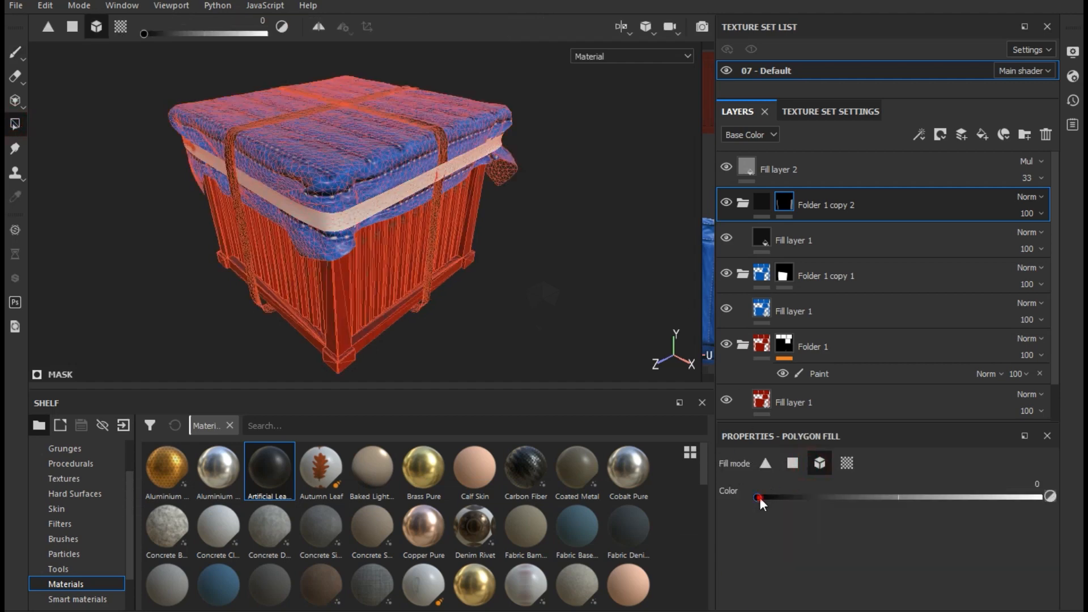
{"action": "left_click_drag", "start_coordinate": [759, 497], "coordinate": [1041, 503]}
{"action": "left_click", "coordinate": [363, 215]}
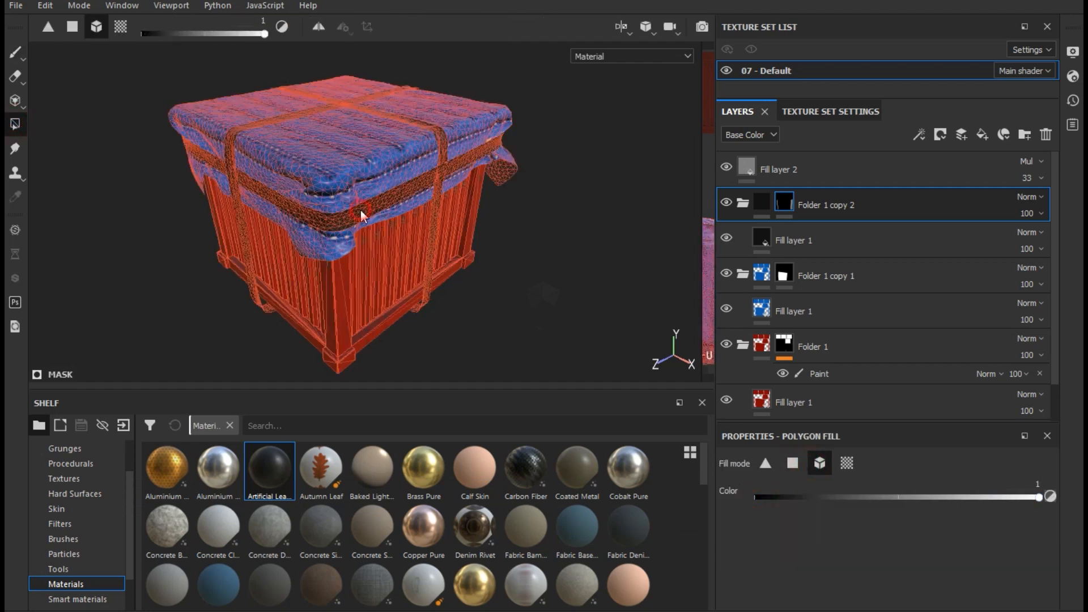
{"action": "left_click", "coordinate": [16, 52]}
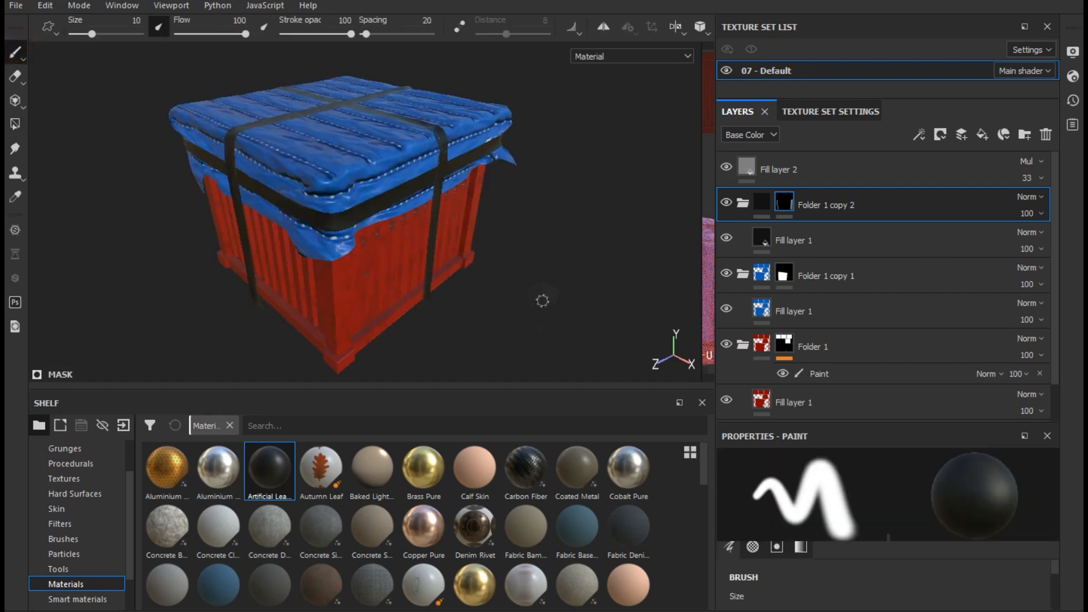
Step: Fill the remaining white belt section on the crate's other side into the strap mask and return to the paint brush
{"action": "left_click_drag", "start_coordinate": [542, 300], "coordinate": [262, 257], "text": "alt"}
{"action": "right_click_drag", "start_coordinate": [378, 184], "coordinate": [172, 194], "text": "alt"}
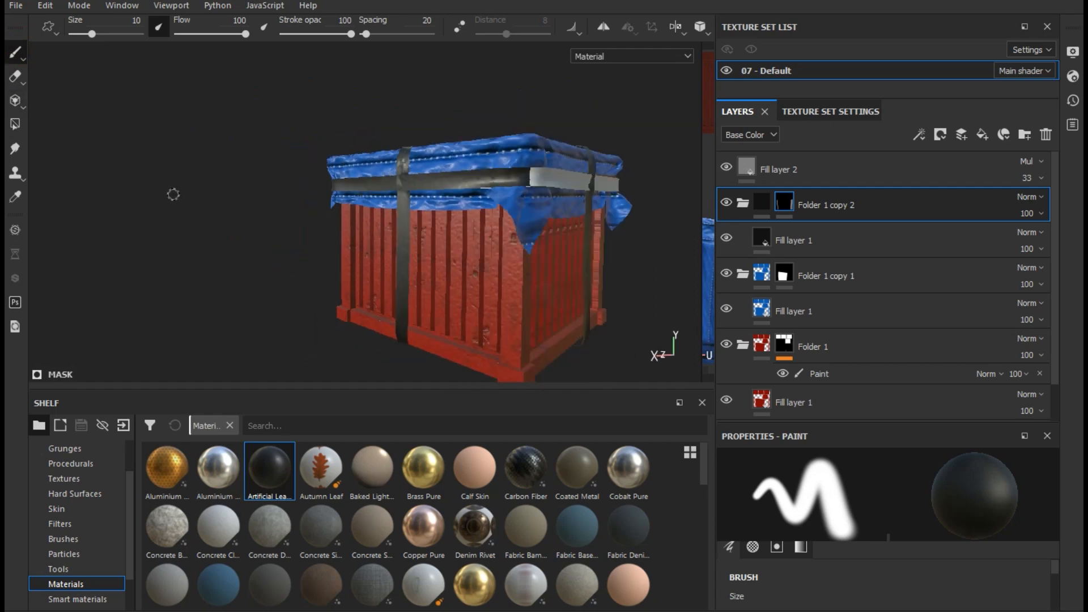
{"action": "left_click_drag", "start_coordinate": [554, 279], "coordinate": [333, 221], "text": "alt"}
{"action": "key", "text": "4"}
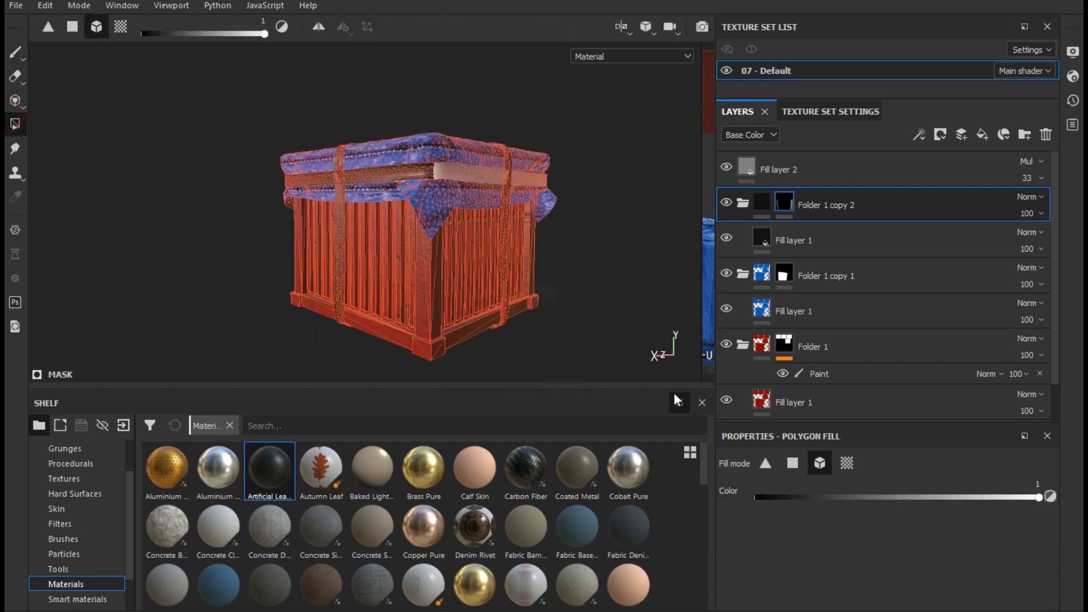
{"action": "mouse_move", "coordinate": [619, 287]}
{"action": "left_mouse_down", "text": "alt"}
{"action": "mouse_move", "coordinate": [289, 260]}
{"action": "mouse_move", "coordinate": [765, 272]}
{"action": "mouse_move", "coordinate": [762, 329]}
{"action": "mouse_move", "coordinate": [655, 352]}
{"action": "left_mouse_up", "text": "alt"}
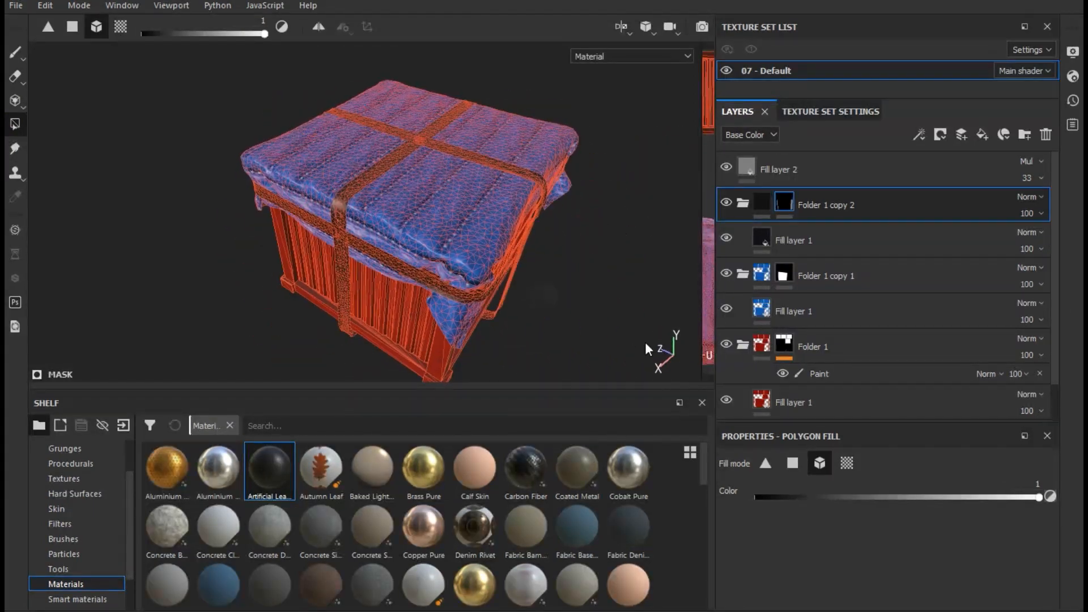
{"action": "left_click", "coordinate": [15, 57]}
{"action": "mouse_move", "coordinate": [158, 167]}
{"action": "left_mouse_down", "text": "alt"}
{"action": "mouse_move", "coordinate": [216, 223]}
{"action": "mouse_move", "coordinate": [359, 279]}
{"action": "mouse_move", "coordinate": [602, 260]}
{"action": "mouse_move", "coordinate": [644, 244]}
{"action": "mouse_move", "coordinate": [610, 259]}
{"action": "left_mouse_up", "text": "alt"}
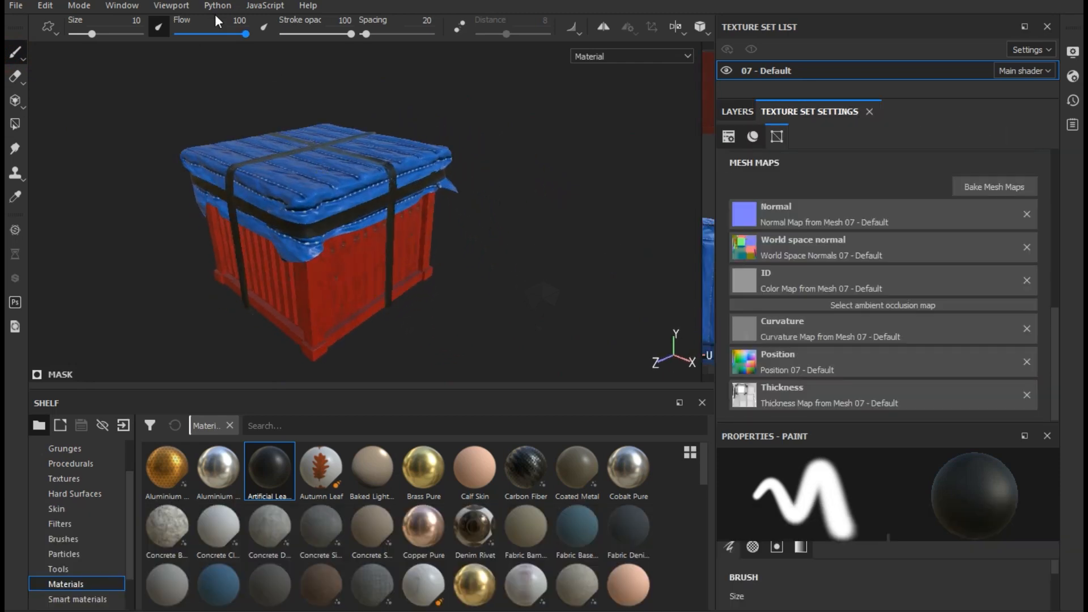
Step: Enable Shadows in the display settings' environment section, then close the settings
{"action": "left_click", "coordinate": [134, 7]}
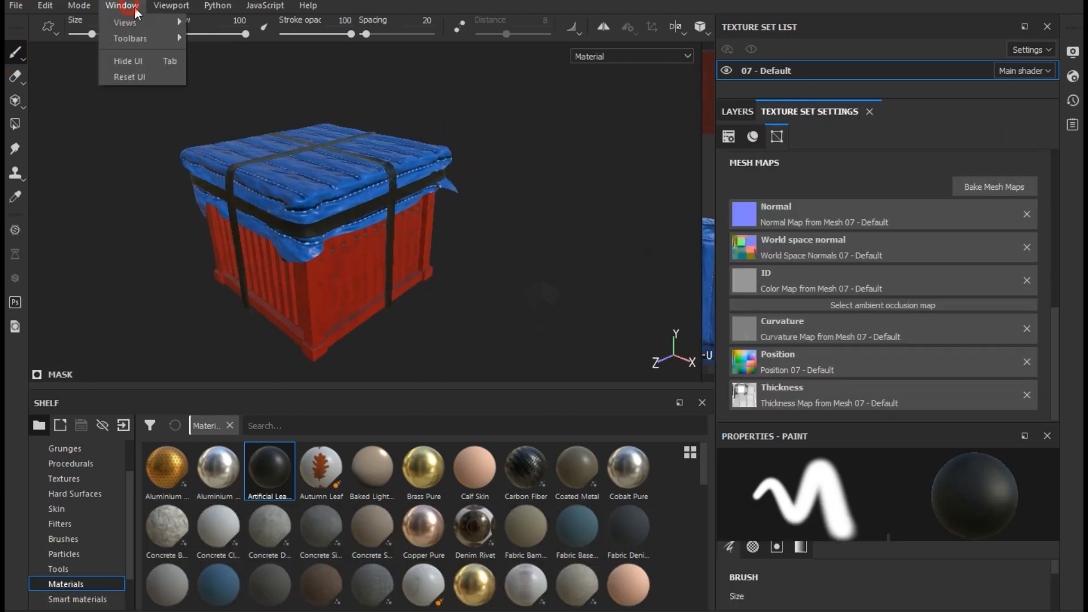
{"action": "left_click", "coordinate": [135, 8]}
{"action": "left_click", "coordinate": [131, 8]}
{"action": "mouse_move", "coordinate": [134, 21]}
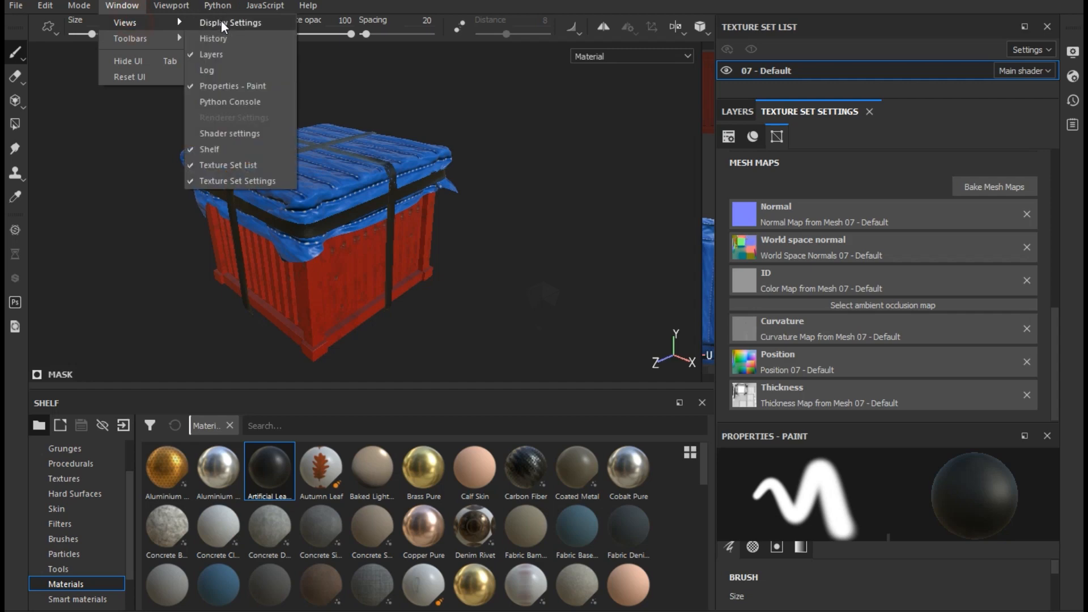
{"action": "left_click", "coordinate": [221, 22]}
{"action": "left_click", "coordinate": [830, 393]}
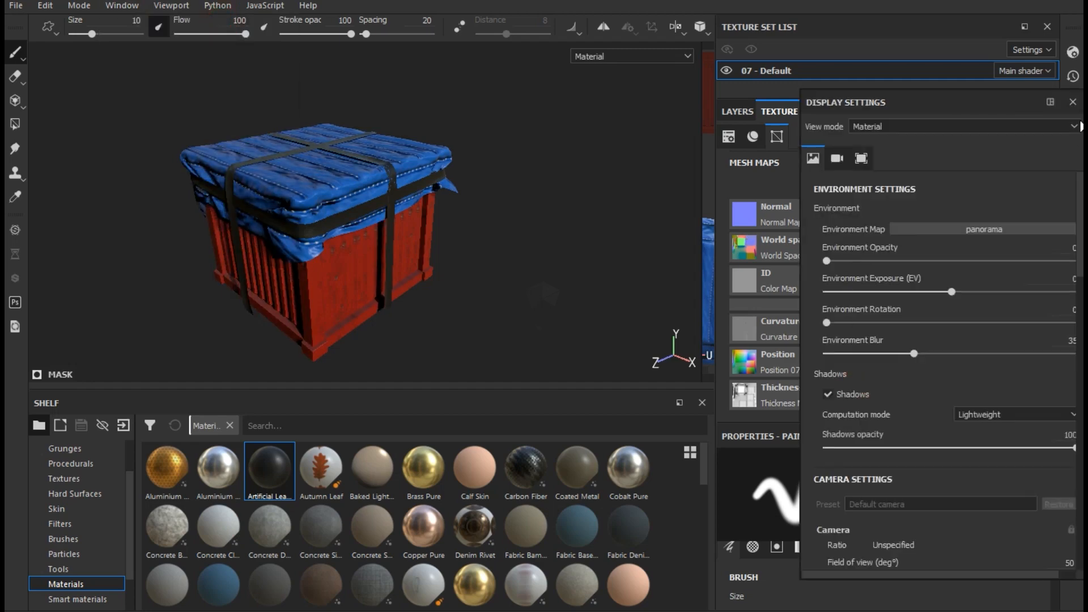
{"action": "left_click_drag", "start_coordinate": [866, 111], "coordinate": [745, 122]}
{"action": "left_click", "coordinate": [798, 116]}
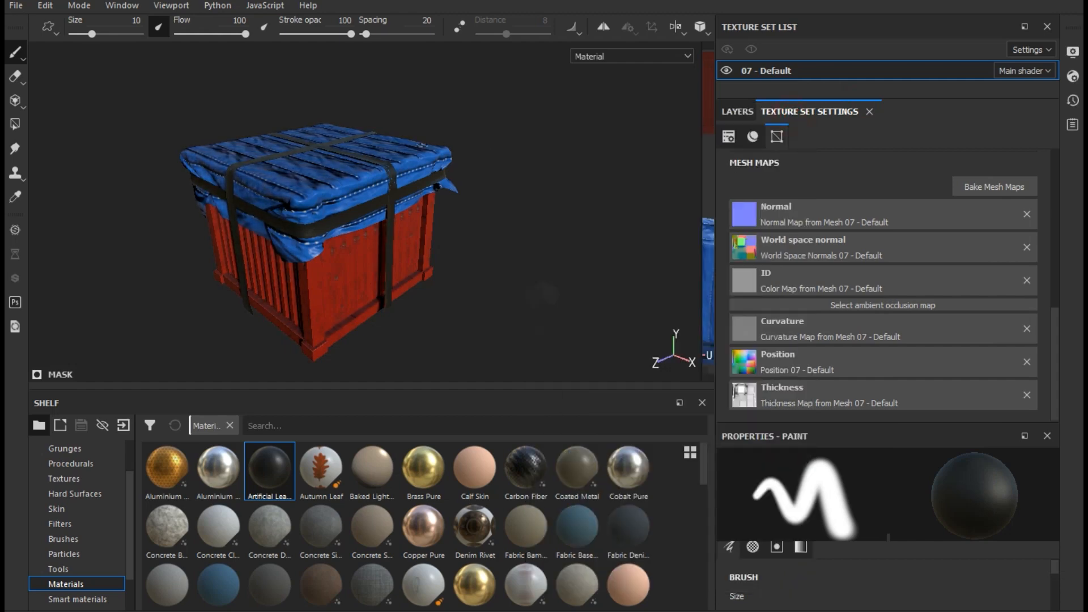
Step: Rotate the environment lighting around the crate and inspect the shadows from a higher, closer angle
{"action": "left_click_drag", "start_coordinate": [437, 187], "coordinate": [429, 265], "text": "alt"}
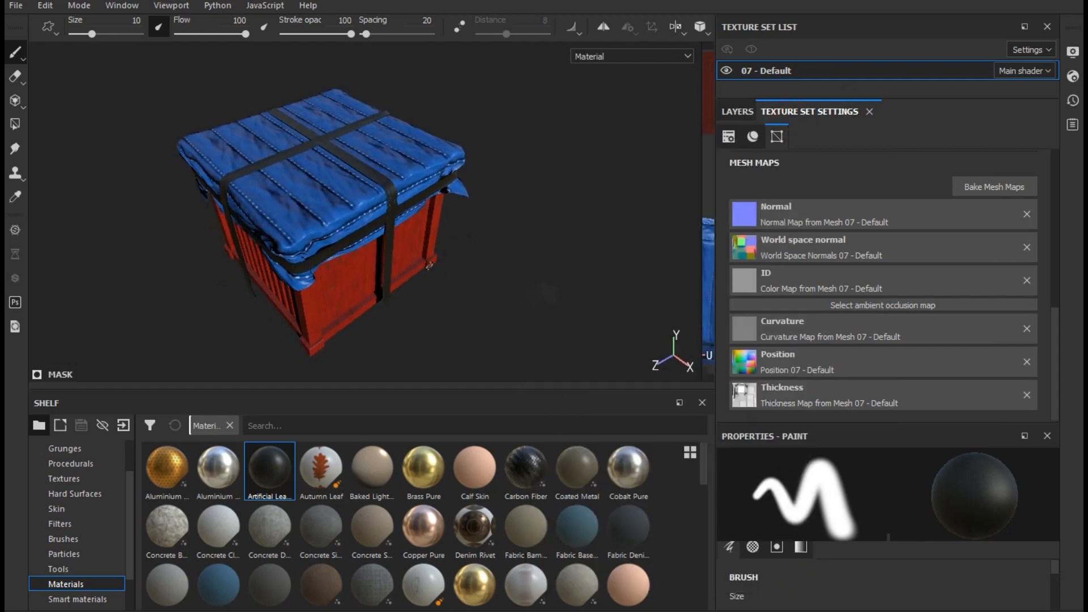
{"action": "scroll", "coordinate": [429, 265], "scroll_direction": "up", "scroll_amount": 3}
{"action": "right_click_drag", "start_coordinate": [510, 238], "coordinate": [352, 264], "text": "shift"}
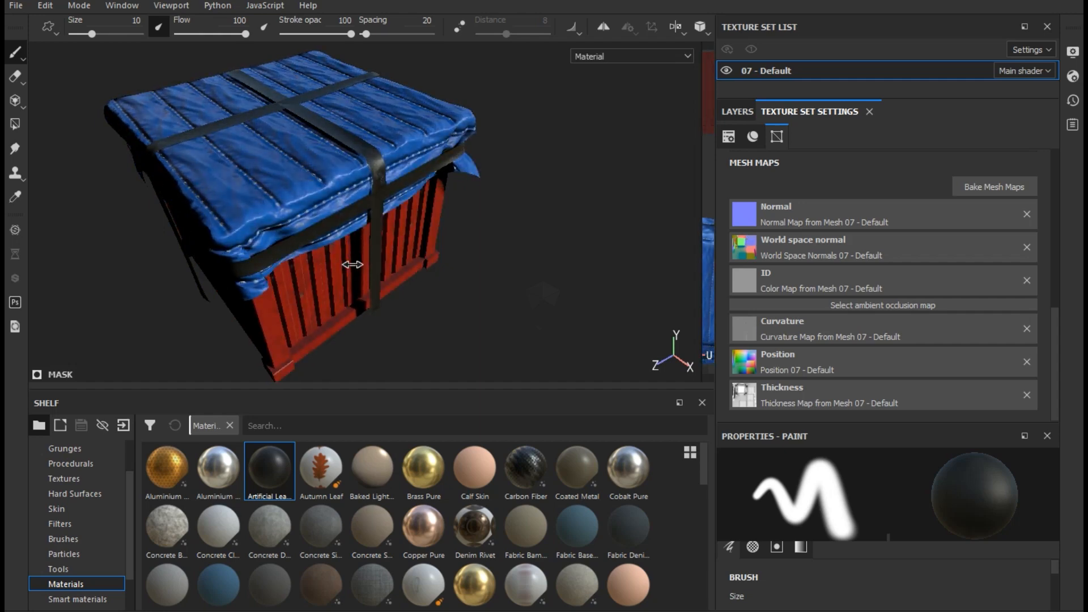
{"action": "mouse_move", "coordinate": [439, 280]}
{"action": "left_mouse_down", "text": "alt"}
{"action": "mouse_move", "coordinate": [408, 260]}
{"action": "mouse_move", "coordinate": [429, 264]}
{"action": "left_mouse_up", "text": "alt"}
{"action": "left_click_drag", "start_coordinate": [483, 311], "coordinate": [527, 295], "text": "alt"}
Step: Set the UV scale of the blue fabric's fill layer to 4 and expand its 3D projection settings
{"action": "left_click", "coordinate": [738, 112]}
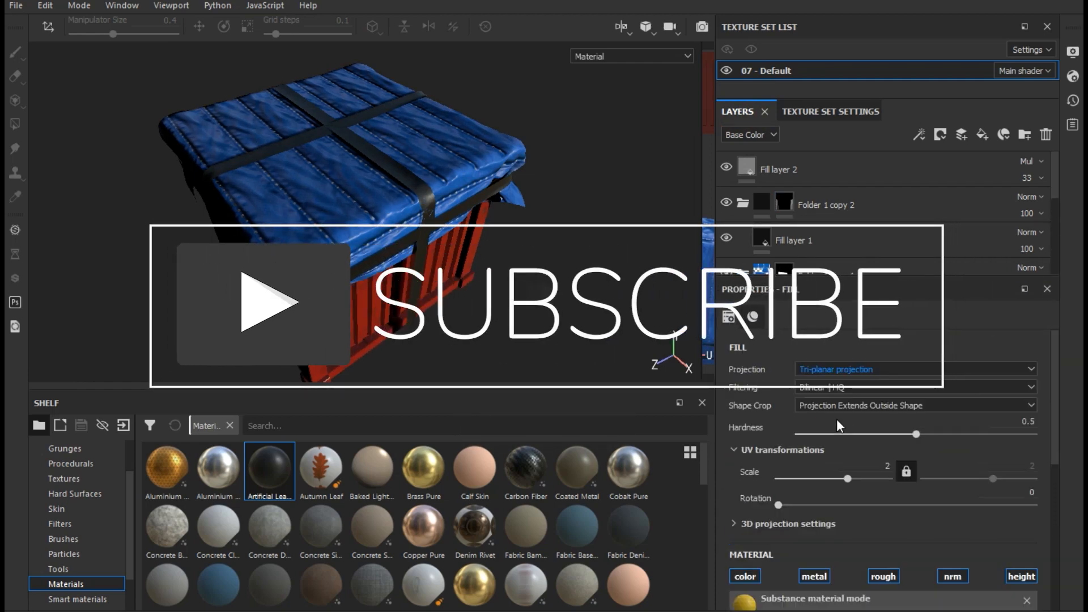
{"action": "left_click_drag", "start_coordinate": [848, 479], "coordinate": [851, 478]}
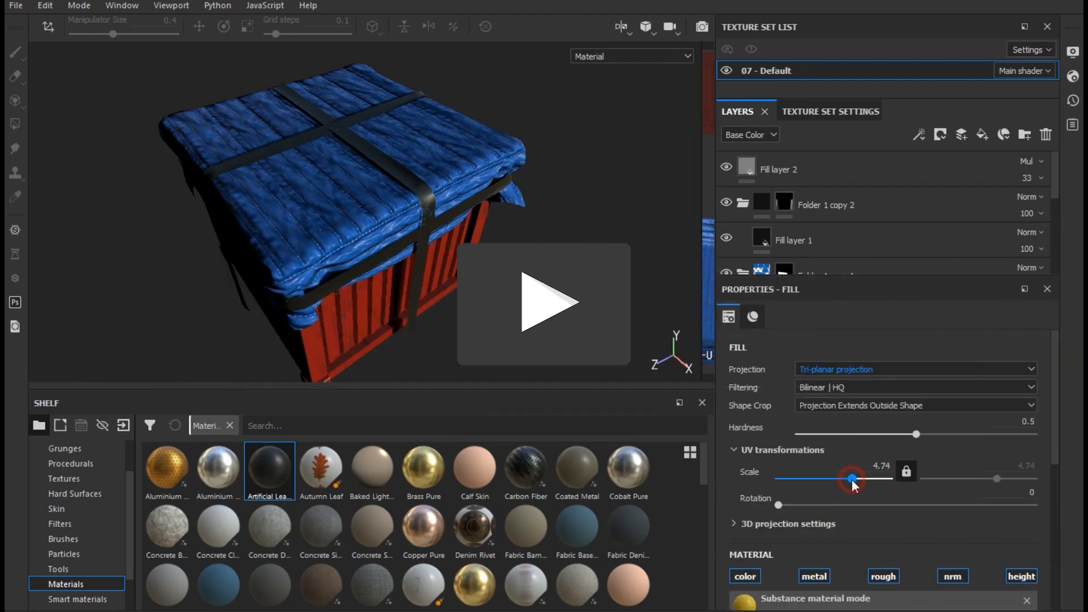
{"action": "left_click", "coordinate": [882, 466]}
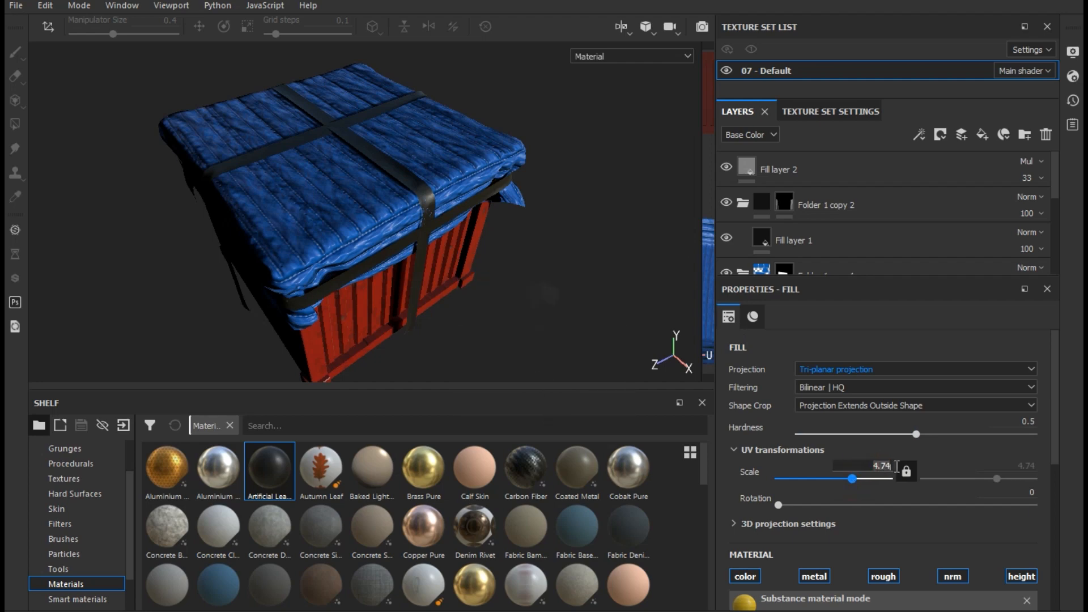
{"action": "type", "text": "4"}
{"action": "key", "text": "Return"}
{"action": "left_click", "coordinate": [879, 517]}
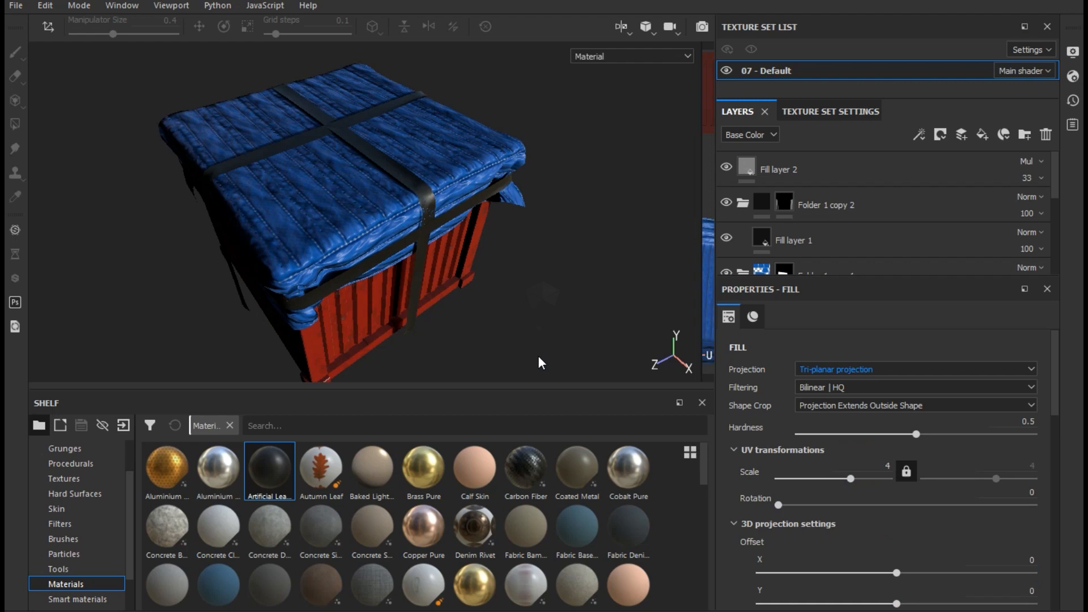
Step: Check the rescaled fabric from several angles and turn the environment light to brighten the cloth top and front side
{"action": "left_click_drag", "start_coordinate": [496, 299], "coordinate": [468, 295], "text": "alt"}
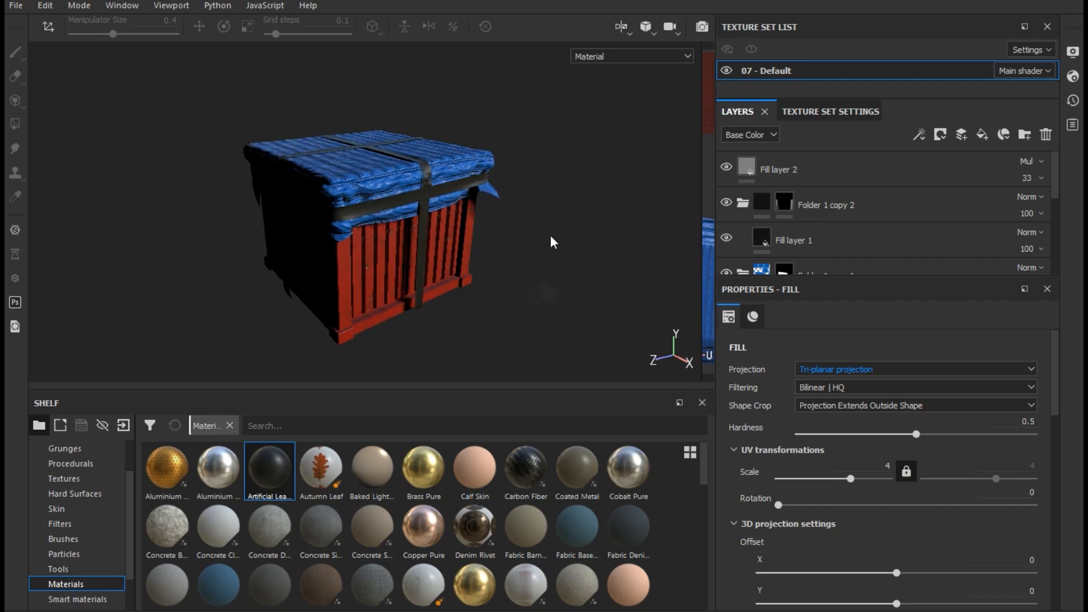
{"action": "mouse_move", "coordinate": [529, 238]}
{"action": "left_mouse_down", "text": "alt"}
{"action": "mouse_move", "coordinate": [508, 246]}
{"action": "mouse_move", "coordinate": [532, 258]}
{"action": "left_mouse_up", "text": "alt"}
{"action": "scroll", "coordinate": [531, 252], "scroll_direction": "up", "scroll_amount": 2}
{"action": "mouse_move", "coordinate": [531, 252]}
{"action": "right_mouse_down", "text": "alt"}
{"action": "mouse_move", "coordinate": [539, 272]}
{"action": "mouse_move", "coordinate": [536, 251]}
{"action": "mouse_move", "coordinate": [535, 260]}
{"action": "right_mouse_up", "text": "alt"}
{"action": "left_click_drag", "start_coordinate": [535, 260], "coordinate": [470, 269], "text": "alt"}
{"action": "right_click_drag", "start_coordinate": [470, 270], "coordinate": [520, 269], "text": "shift"}
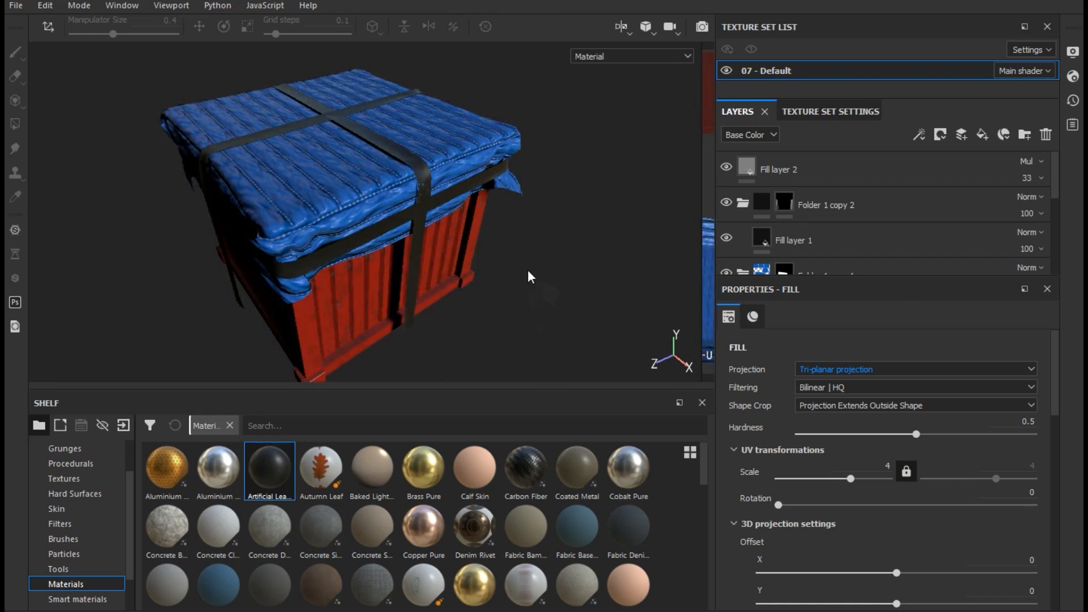
{"action": "mouse_move", "coordinate": [530, 277]}
{"action": "left_mouse_down", "text": "alt"}
{"action": "mouse_move", "coordinate": [519, 262]}
{"action": "mouse_move", "coordinate": [474, 252]}
{"action": "mouse_move", "coordinate": [539, 250]}
{"action": "mouse_move", "coordinate": [542, 265]}
{"action": "left_mouse_up", "text": "alt"}
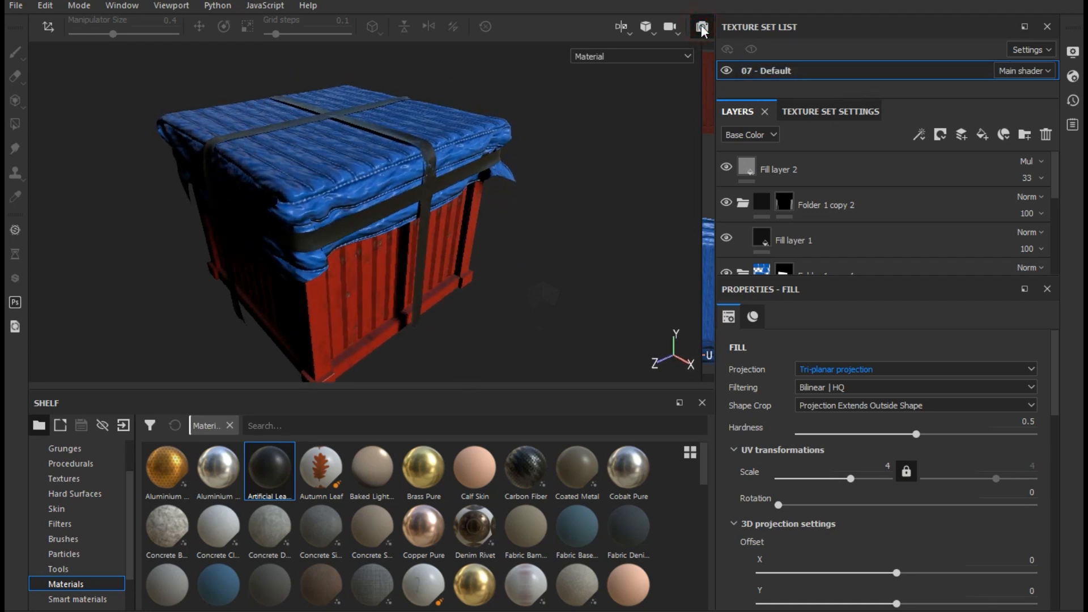
Step: Render the crate in Iray and replace the panorama background with a near-black clear color in the dome settings
{"action": "left_click", "coordinate": [702, 27]}
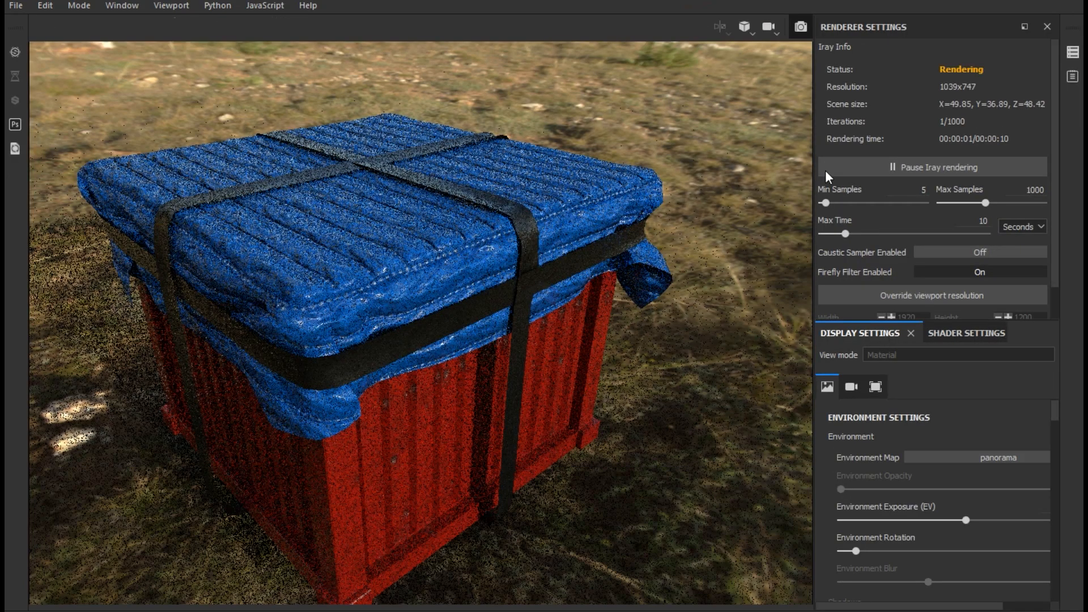
{"action": "scroll", "coordinate": [854, 470], "scroll_direction": "down", "scroll_amount": 4}
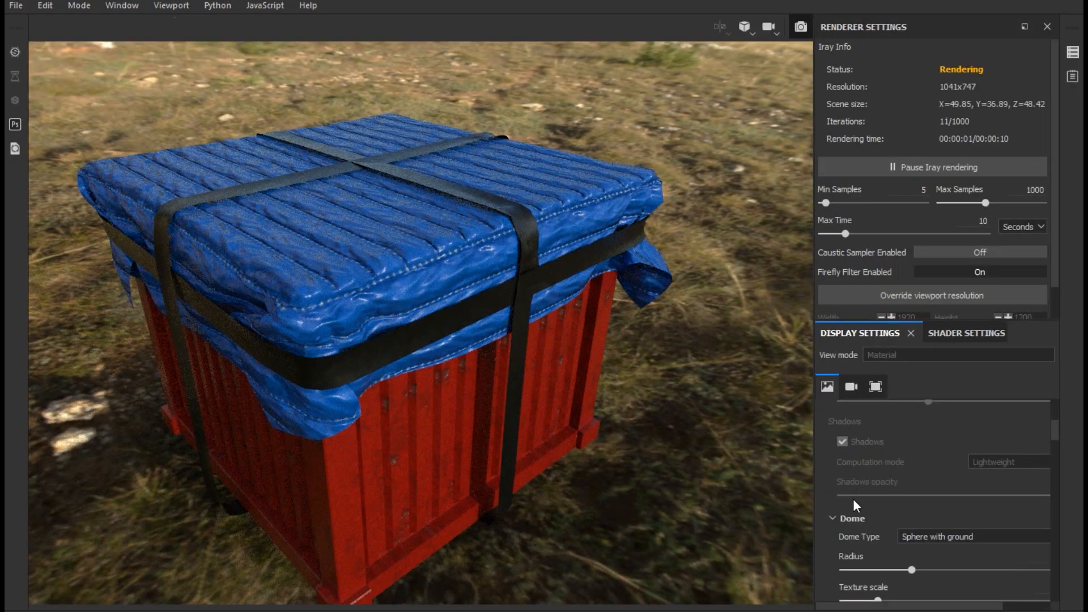
{"action": "scroll", "coordinate": [855, 501], "scroll_direction": "up", "scroll_amount": 1}
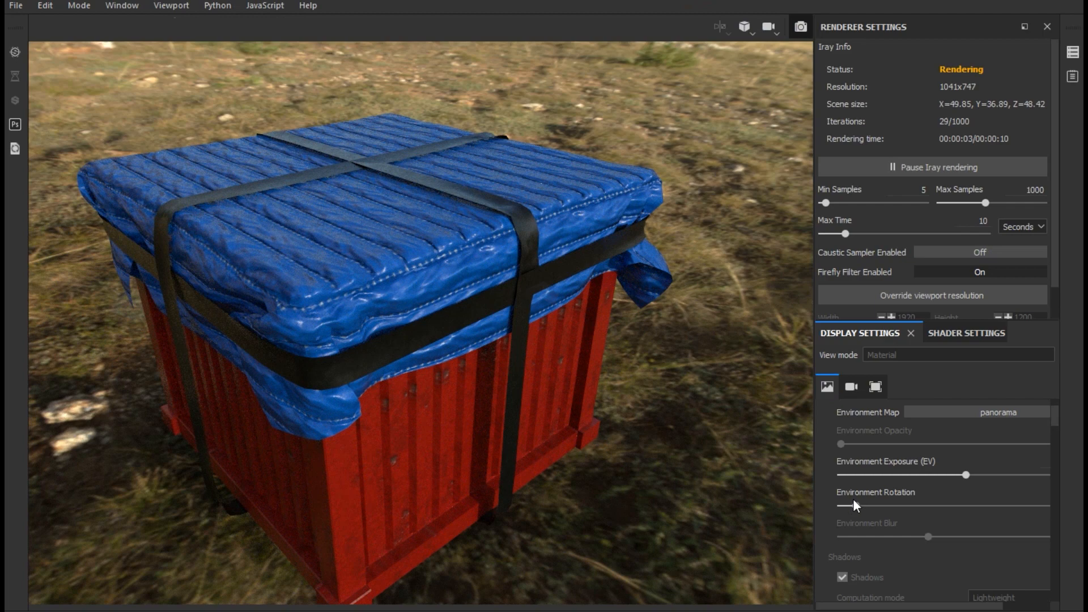
{"action": "scroll", "coordinate": [853, 501], "scroll_direction": "down", "scroll_amount": 10}
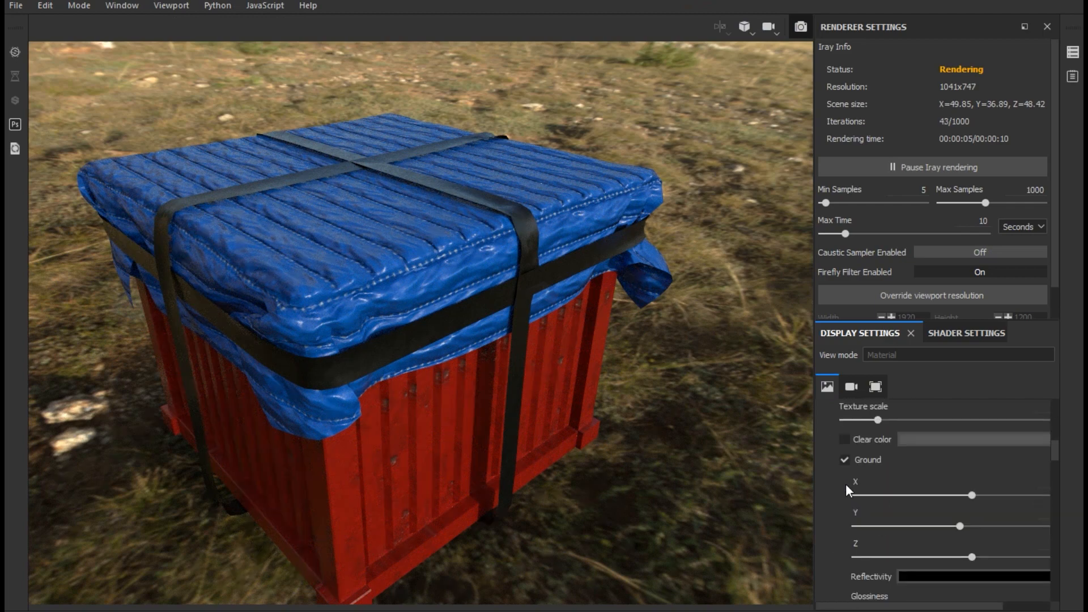
{"action": "left_click", "coordinate": [842, 440]}
{"action": "left_click", "coordinate": [909, 438]}
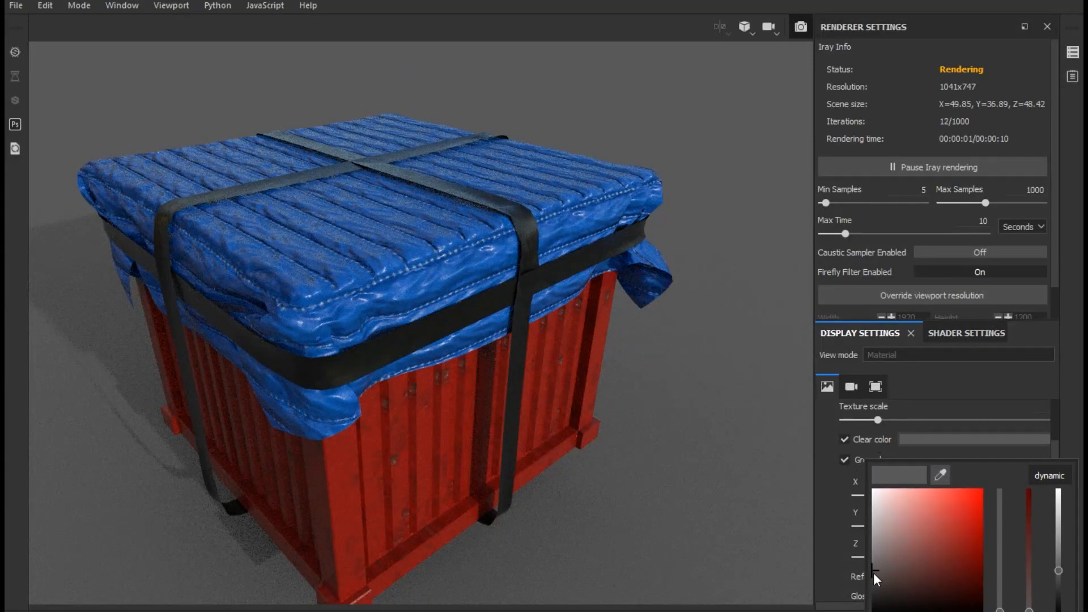
{"action": "left_click", "coordinate": [873, 605]}
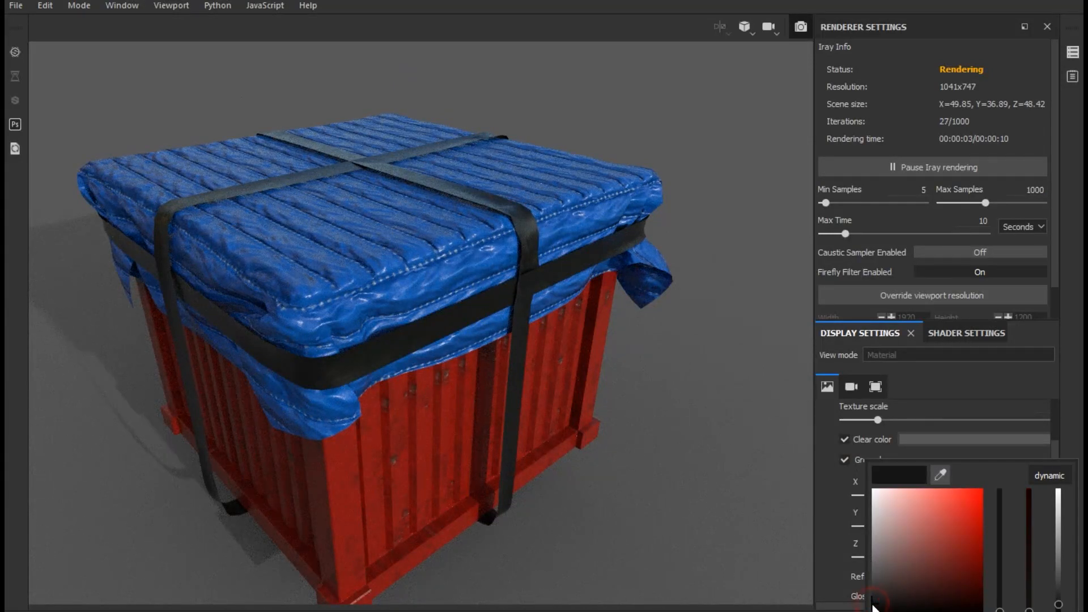
{"action": "left_click", "coordinate": [693, 471]}
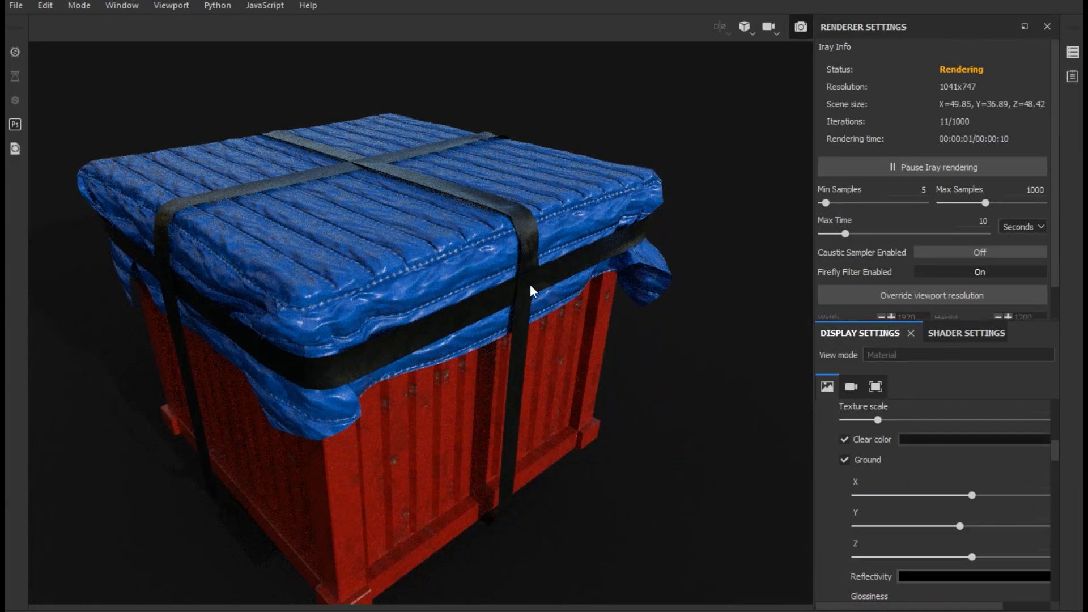
Step: Frame the whole crate from a lower angle and raise the Iray ground's Y position slightly to meet the crate's base
{"action": "key", "text": "f"}
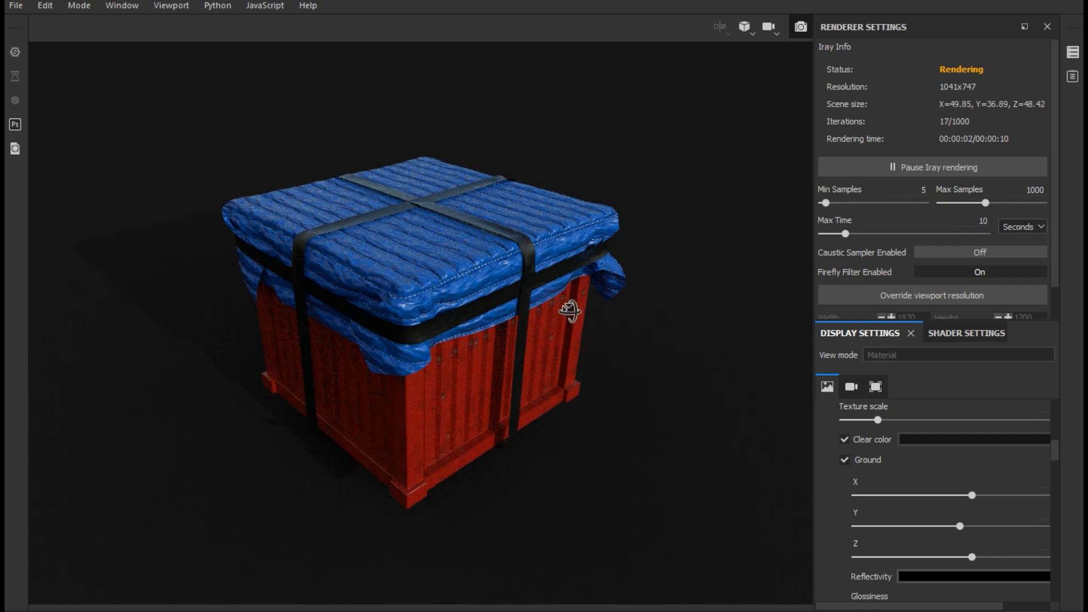
{"action": "left_click_drag", "start_coordinate": [568, 306], "coordinate": [568, 306], "text": "alt"}
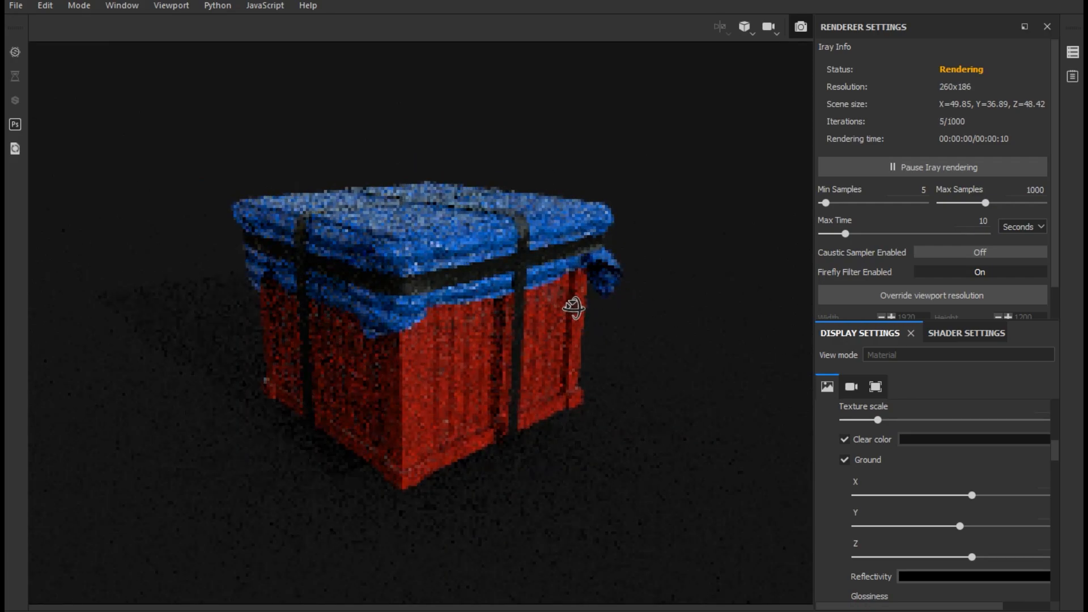
{"action": "scroll", "coordinate": [841, 510], "scroll_direction": "down", "scroll_amount": 2}
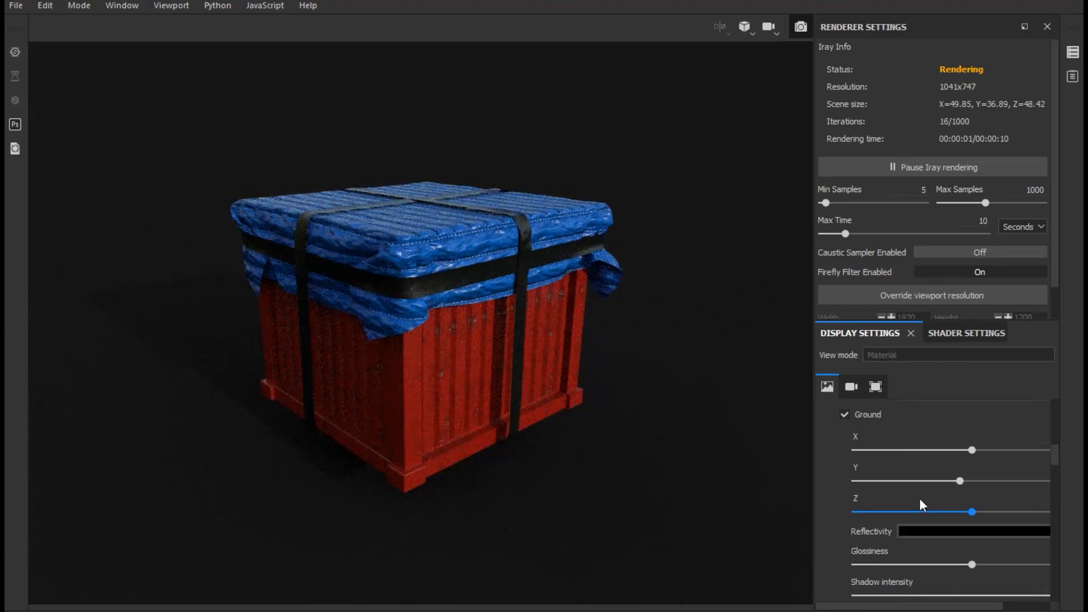
{"action": "left_click_drag", "start_coordinate": [958, 481], "coordinate": [960, 481]}
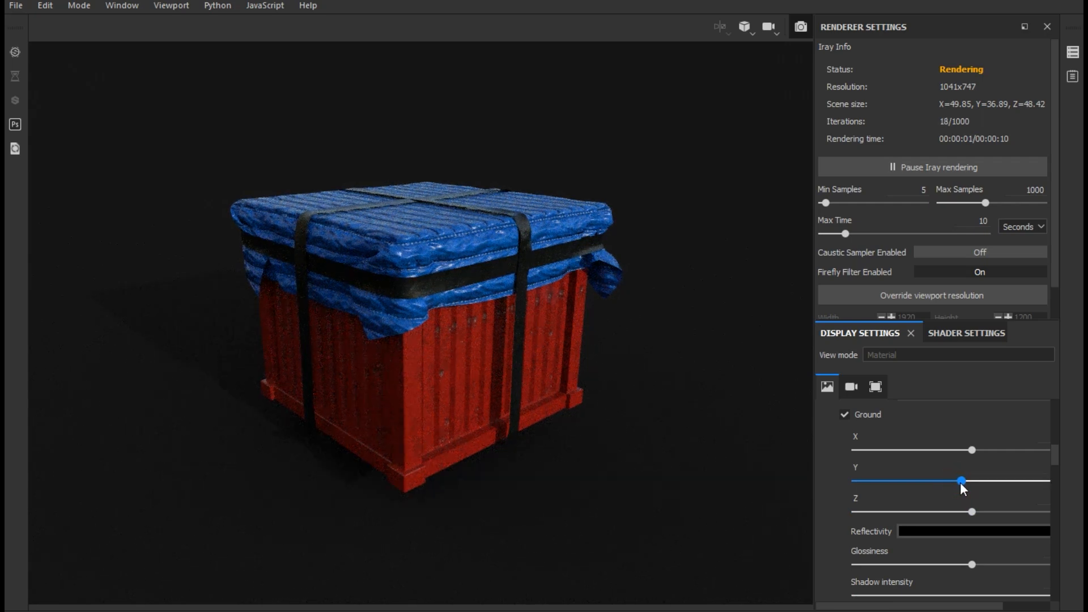
{"action": "left_click_drag", "start_coordinate": [960, 481], "coordinate": [961, 482]}
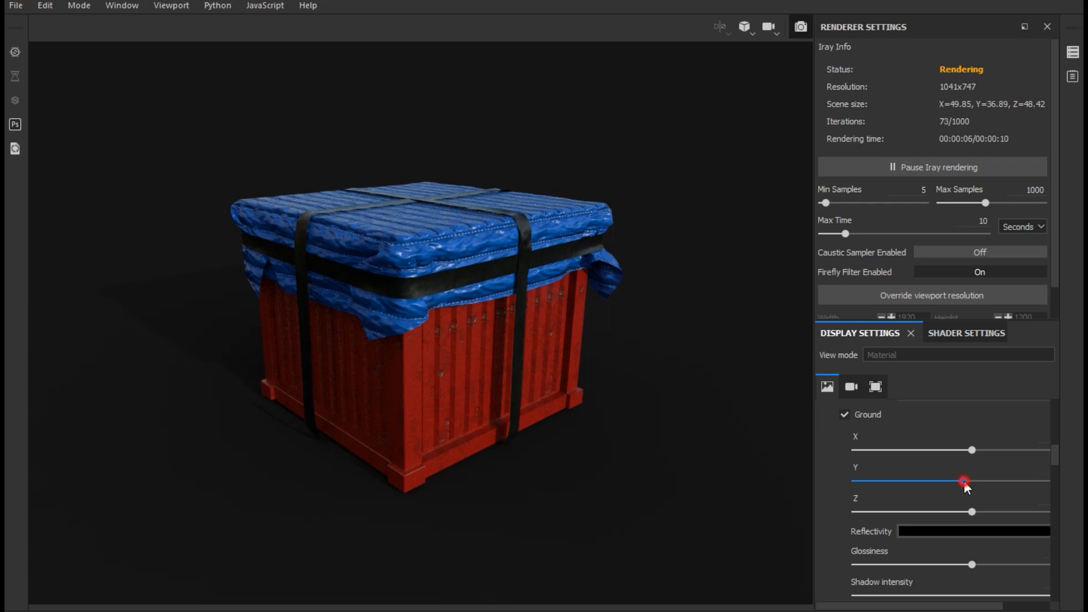
{"action": "left_click_drag", "start_coordinate": [964, 481], "coordinate": [963, 480]}
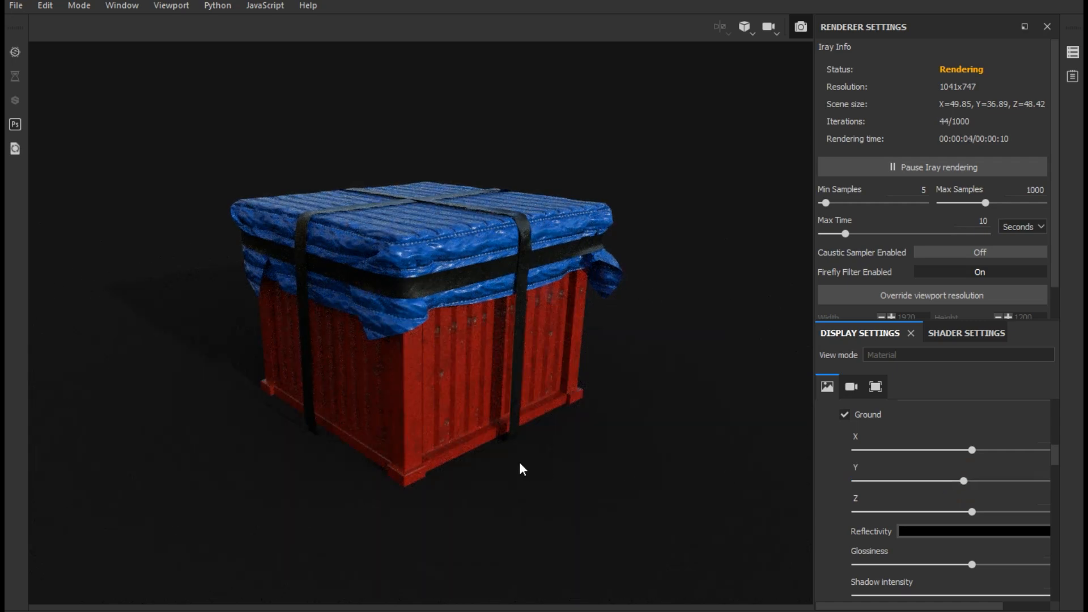
{"action": "scroll", "coordinate": [519, 463], "scroll_direction": "down", "scroll_amount": 1}
{"action": "scroll", "coordinate": [519, 463], "scroll_direction": "down", "scroll_amount": 1}
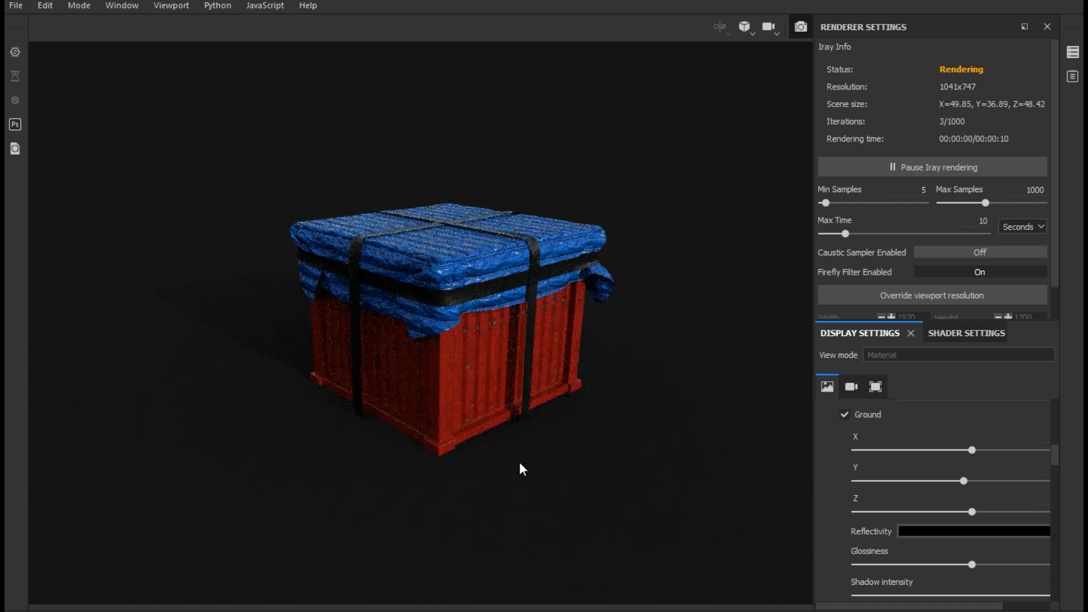
Step: Replace the panorama environment map with Autumn Forest for the Iray render
{"action": "left_click_drag", "start_coordinate": [519, 461], "coordinate": [588, 442], "text": "alt"}
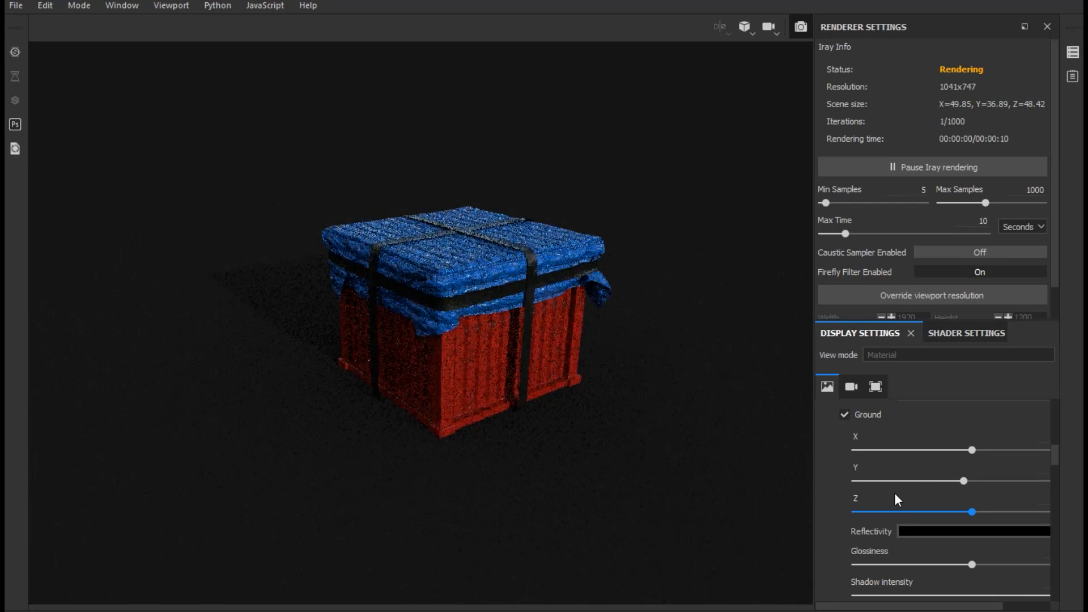
{"action": "scroll", "coordinate": [848, 495], "scroll_direction": "down", "scroll_amount": 2}
{"action": "scroll", "coordinate": [849, 495], "scroll_direction": "up", "scroll_amount": 5}
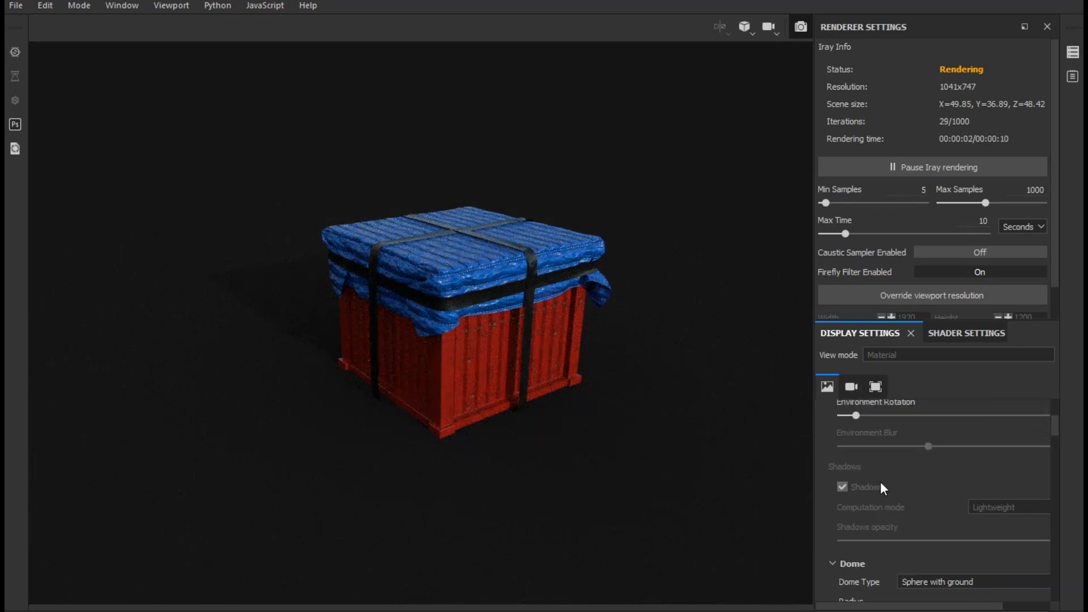
{"action": "scroll", "coordinate": [879, 483], "scroll_direction": "up", "scroll_amount": 3}
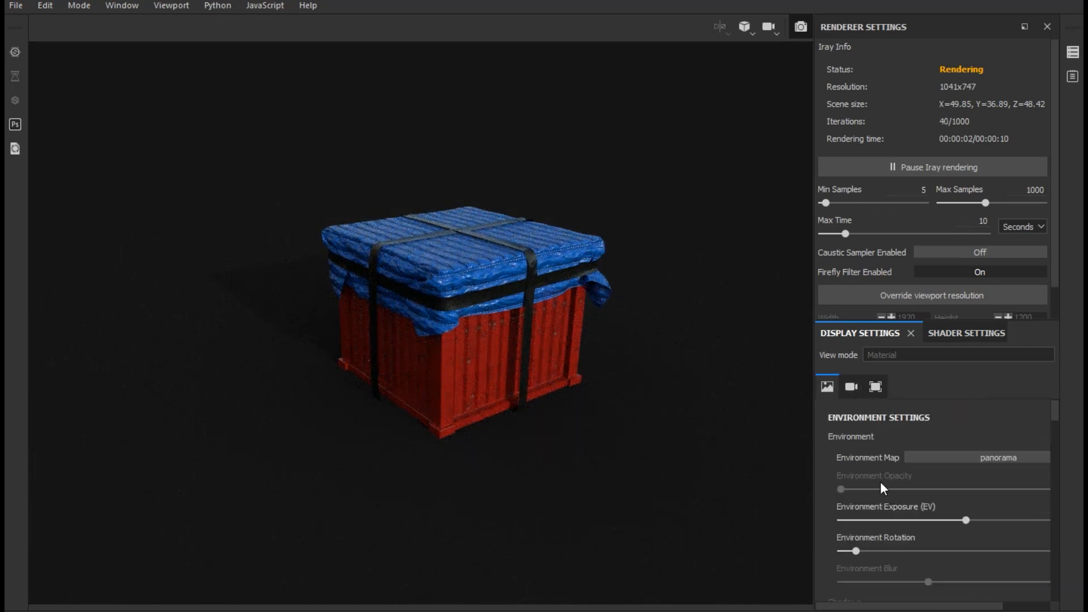
{"action": "left_click", "coordinate": [928, 460]}
{"action": "left_click", "coordinate": [887, 292]}
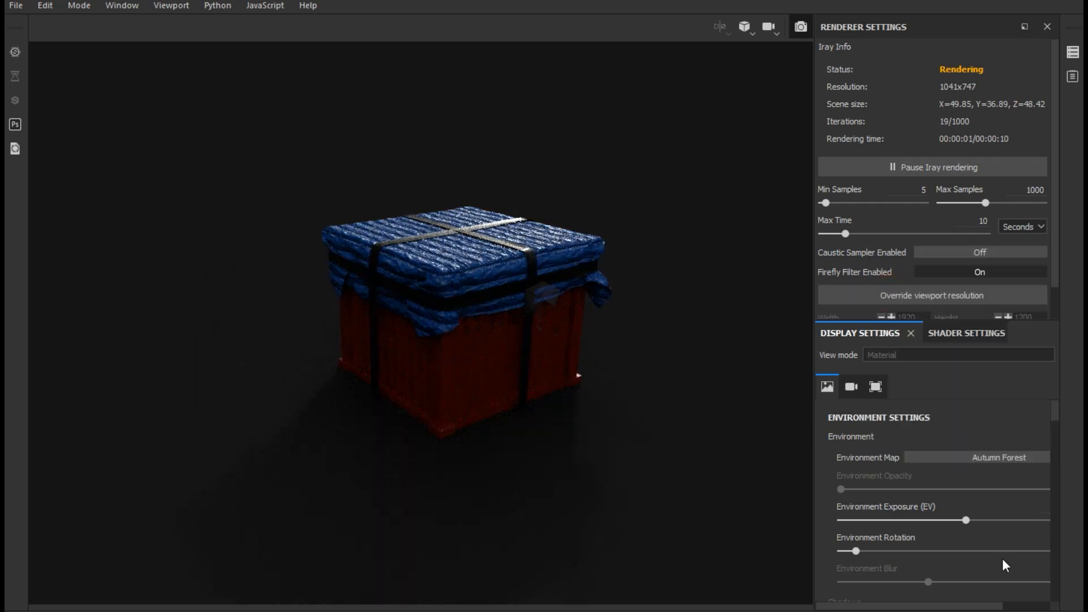
Step: Try several environment rotations and settle on a high one that lights the crate's wide red front side and blue cloth
{"action": "left_click", "coordinate": [871, 550]}
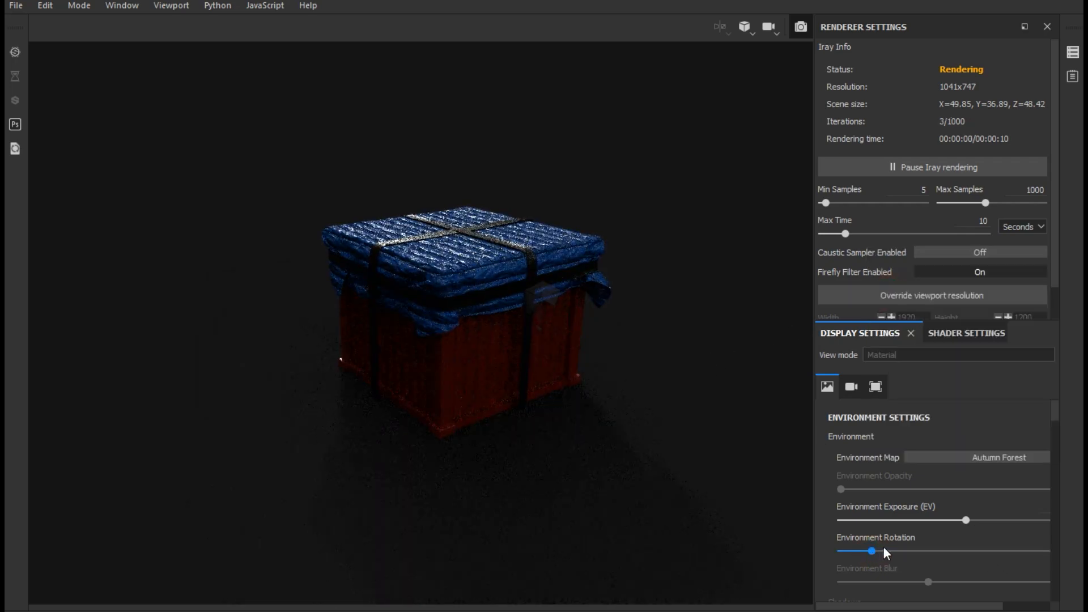
{"action": "left_click", "coordinate": [844, 550]}
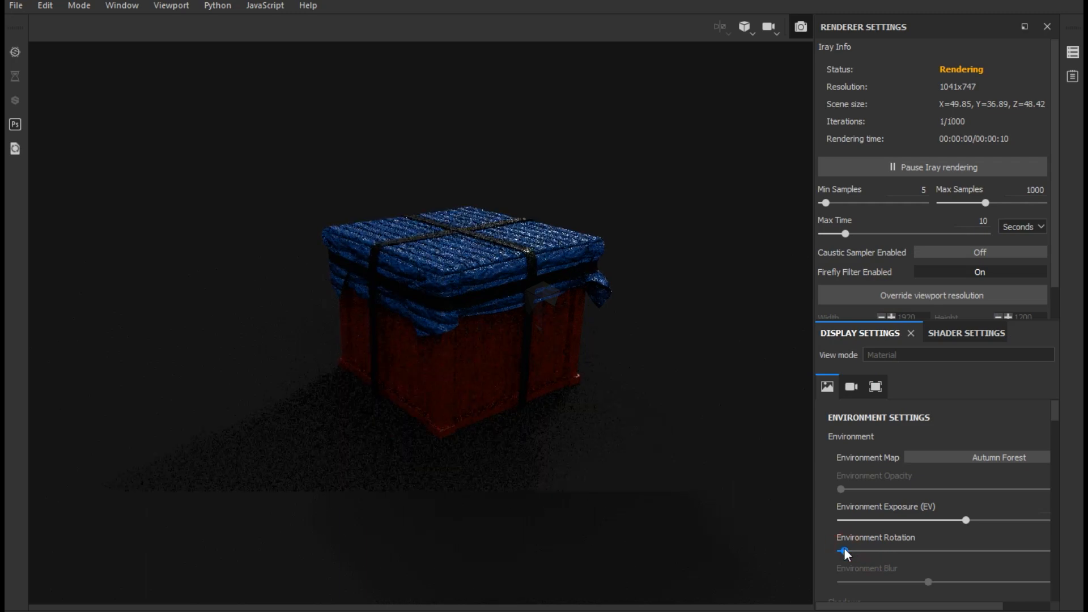
{"action": "left_click", "coordinate": [923, 551]}
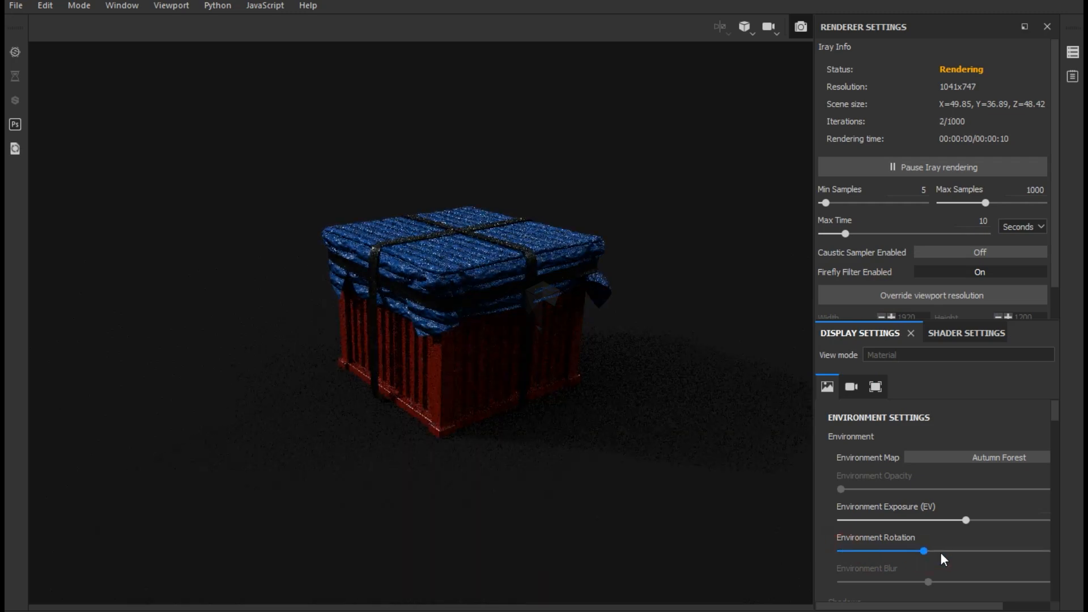
{"action": "left_click", "coordinate": [946, 552]}
{"action": "left_click", "coordinate": [964, 552]}
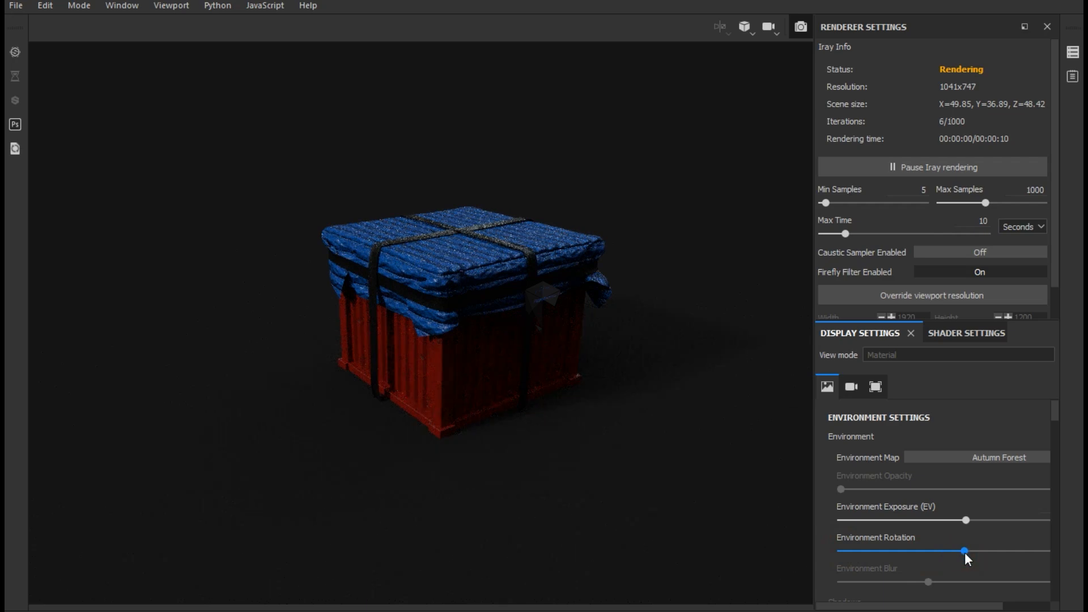
{"action": "left_click", "coordinate": [983, 552]}
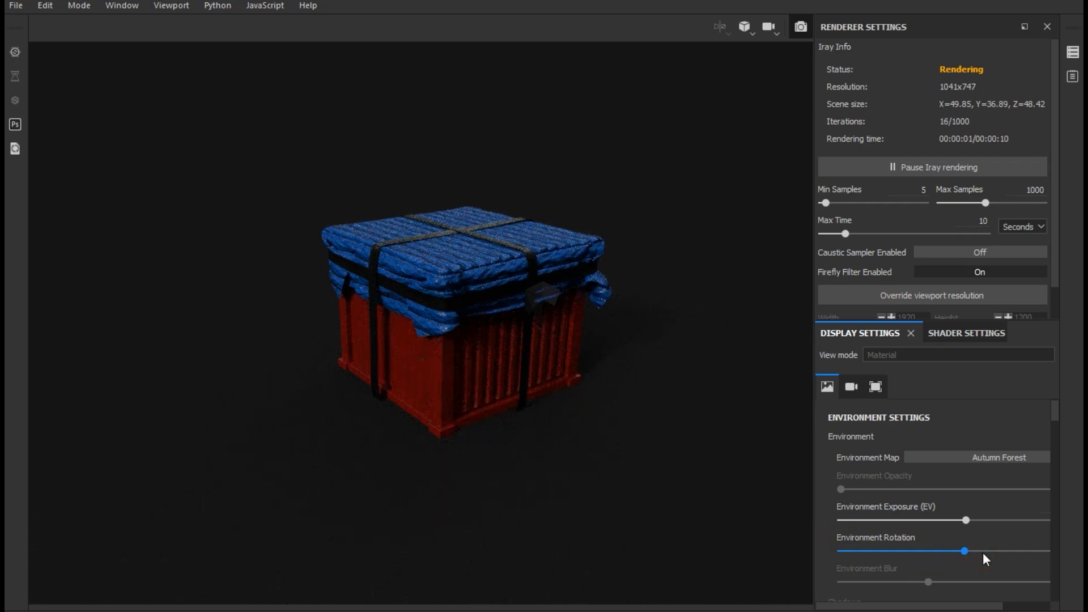
{"action": "left_click", "coordinate": [1000, 552]}
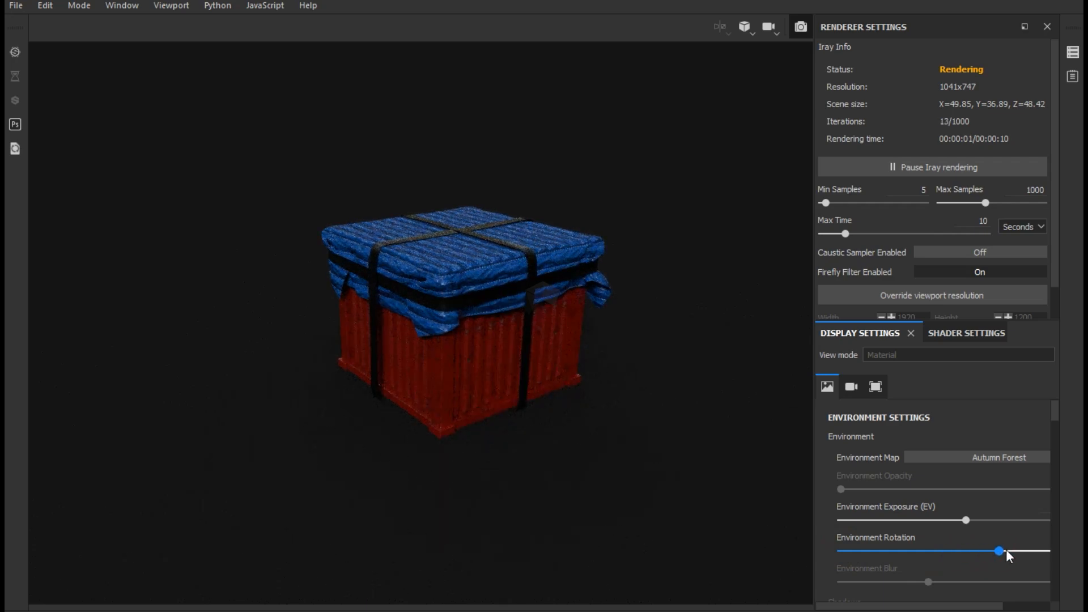
{"action": "left_click", "coordinate": [1015, 552]}
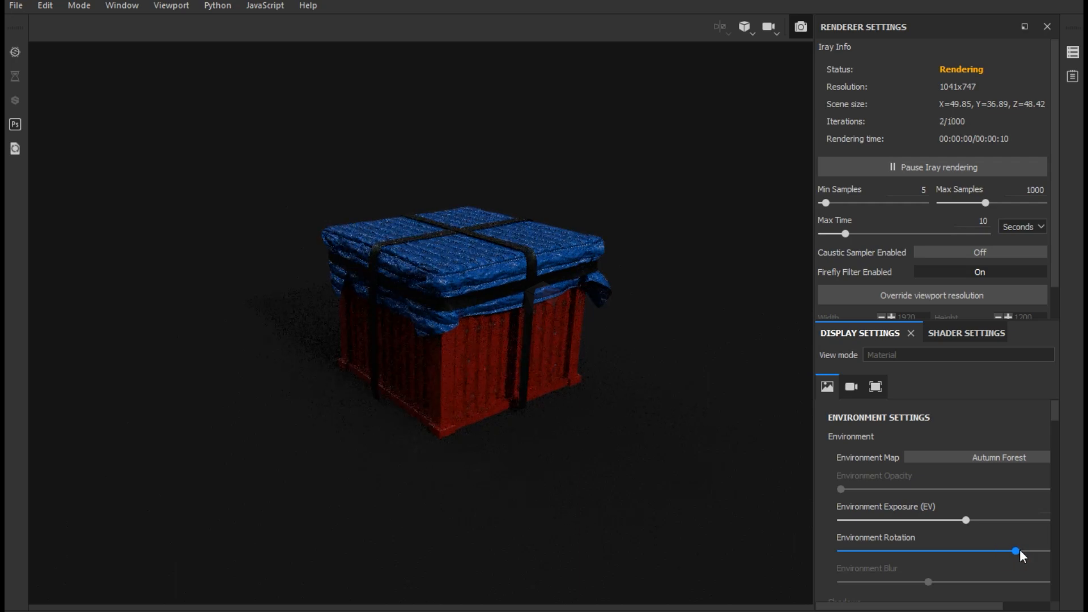
{"action": "left_click", "coordinate": [551, 455]}
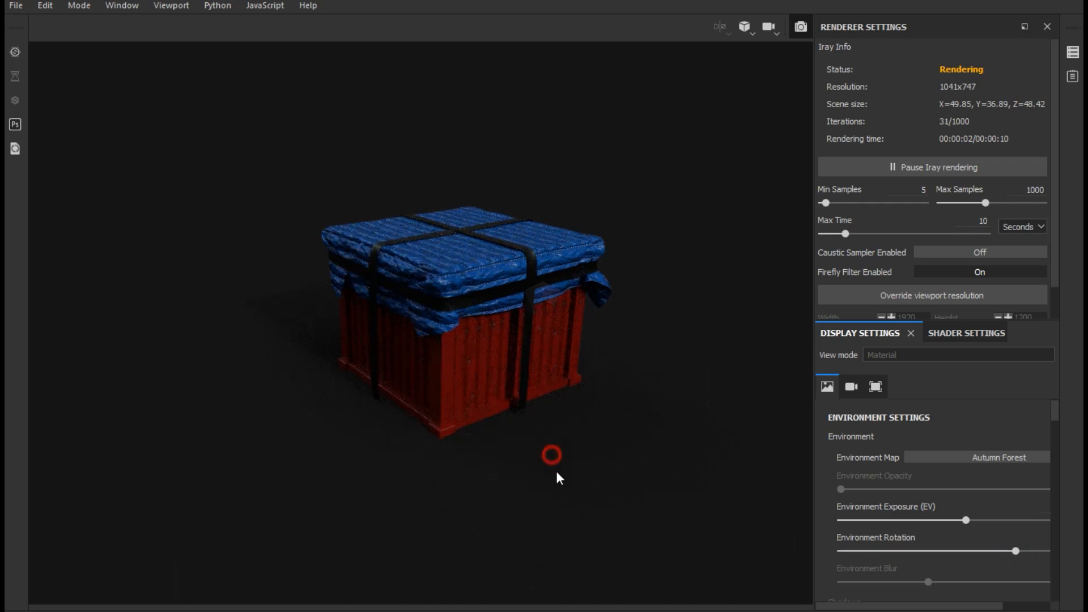
Step: Widen the settings area beside the render and increase the environment rotation slightly further
{"action": "left_click_drag", "start_coordinate": [556, 471], "coordinate": [556, 472], "text": "alt"}
{"action": "middle_click_drag", "start_coordinate": [551, 473], "coordinate": [499, 464], "text": "alt"}
{"action": "left_click_drag", "start_coordinate": [499, 464], "coordinate": [474, 455], "text": "alt"}
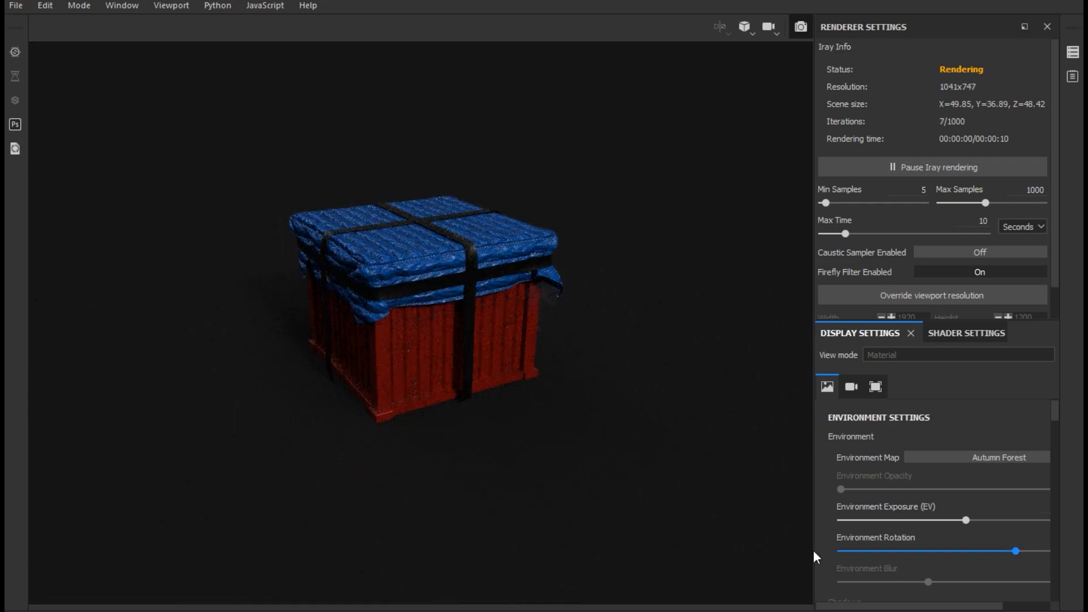
{"action": "left_click_drag", "start_coordinate": [815, 548], "coordinate": [778, 534]}
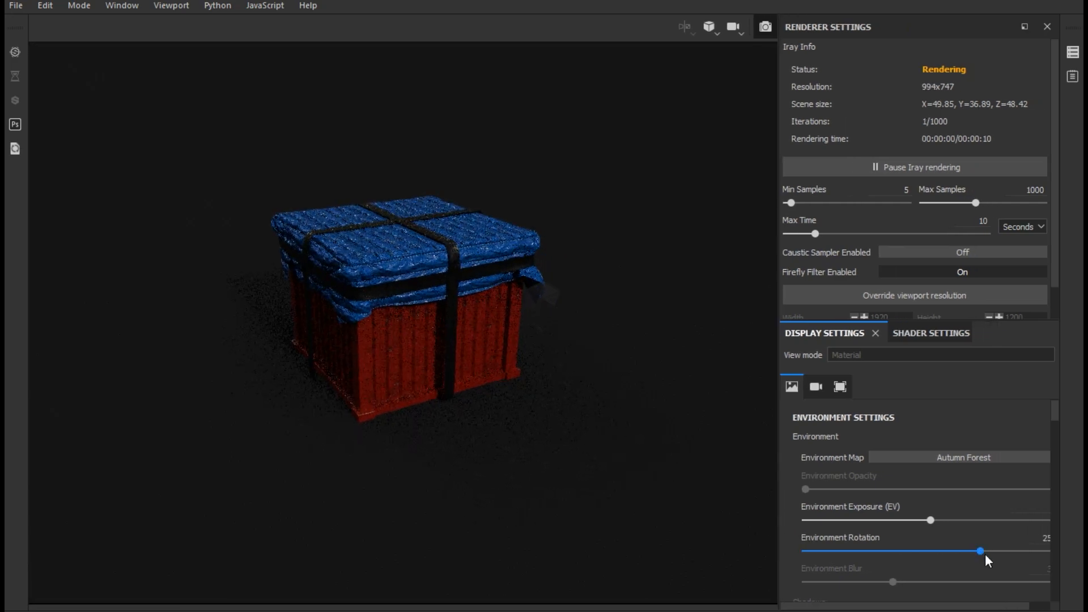
{"action": "left_click_drag", "start_coordinate": [990, 551], "coordinate": [999, 549]}
{"action": "left_click", "coordinate": [548, 457]}
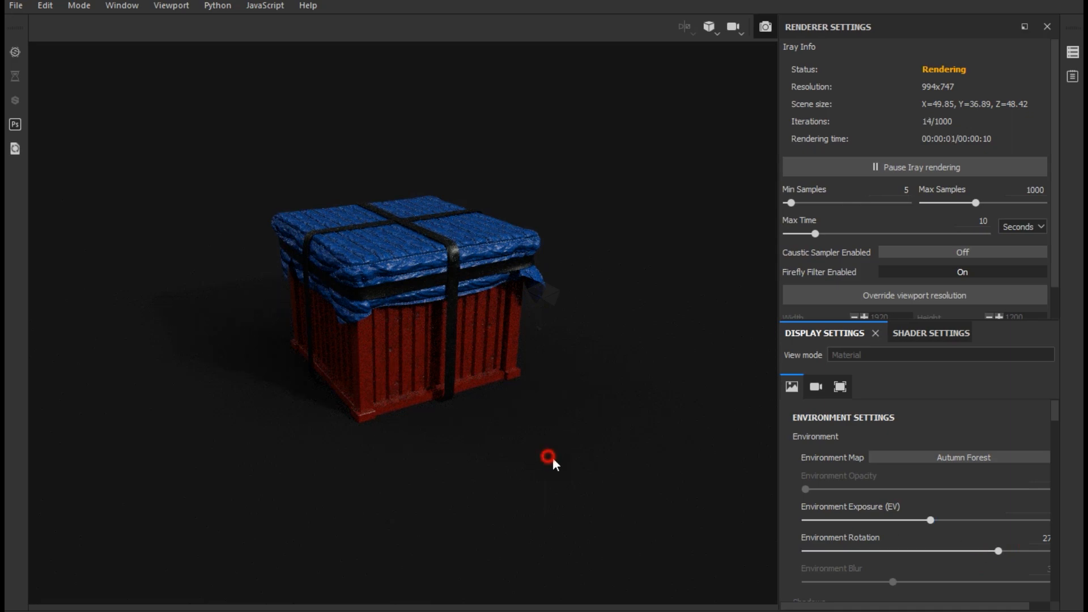
Step: Raise the Iray minimum samples to 37 and frame the crate closer in the render
{"action": "left_click_drag", "start_coordinate": [563, 456], "coordinate": [572, 461], "text": "alt"}
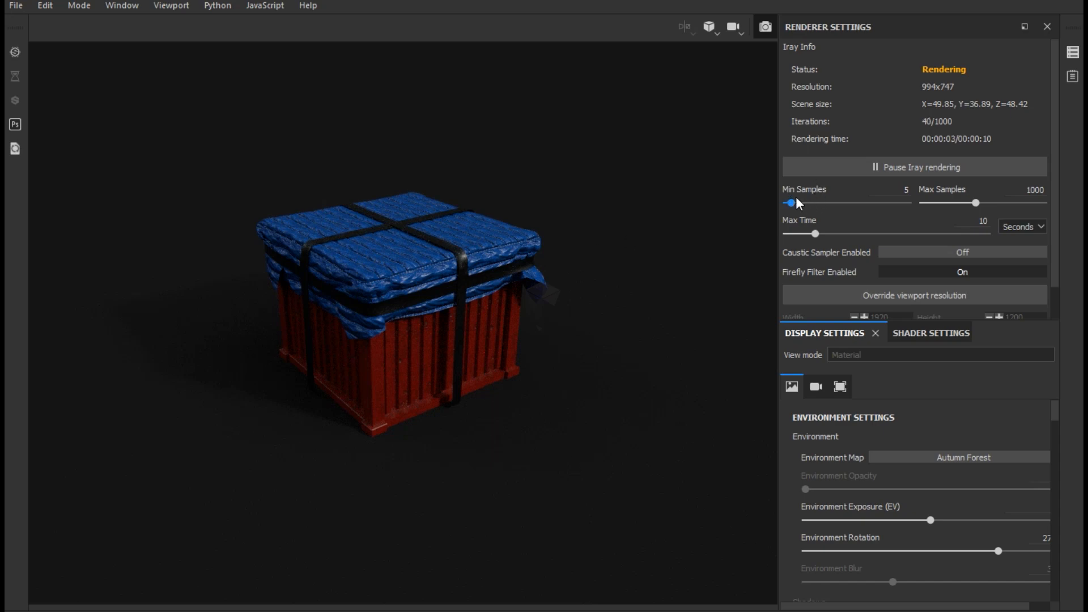
{"action": "left_click_drag", "start_coordinate": [796, 197], "coordinate": [800, 207]}
{"action": "scroll", "coordinate": [454, 264], "scroll_direction": "down", "scroll_amount": 1}
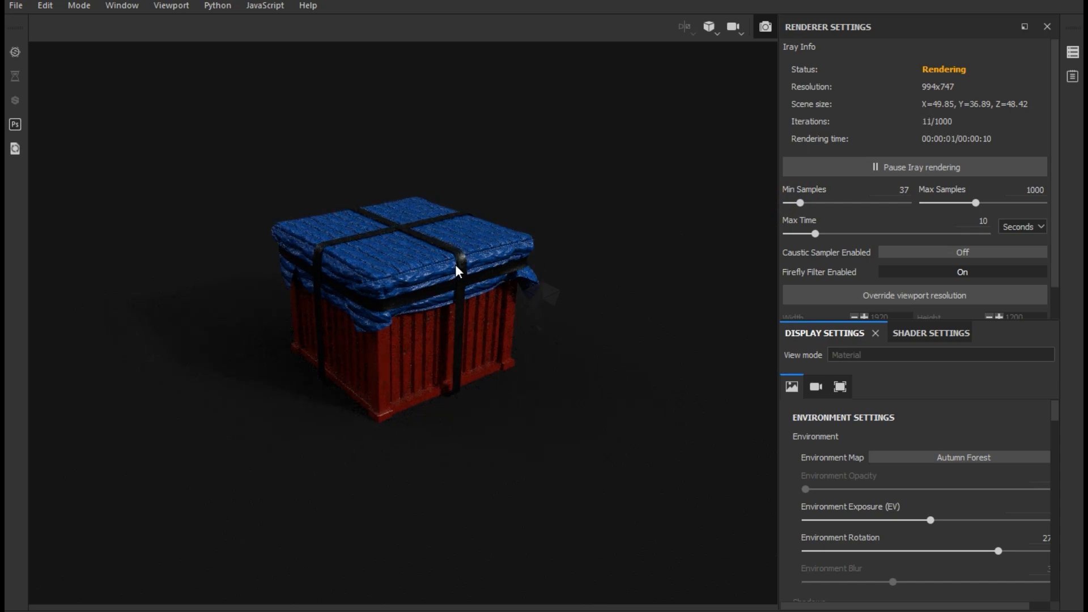
{"action": "scroll", "coordinate": [455, 264], "scroll_direction": "up", "scroll_amount": 1}
{"action": "scroll", "coordinate": [454, 264], "scroll_direction": "up", "scroll_amount": 1}
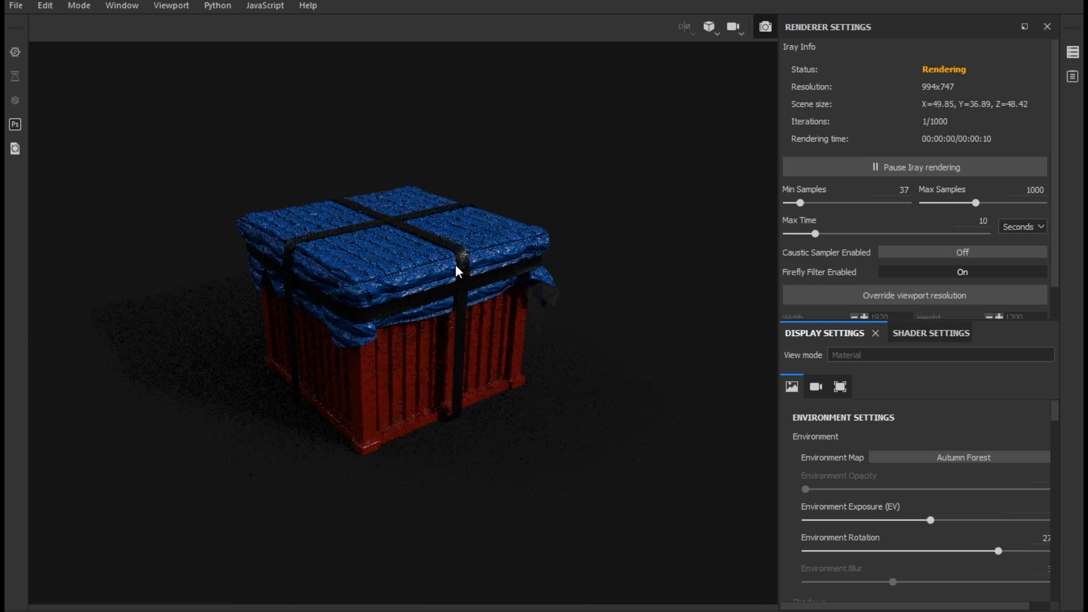